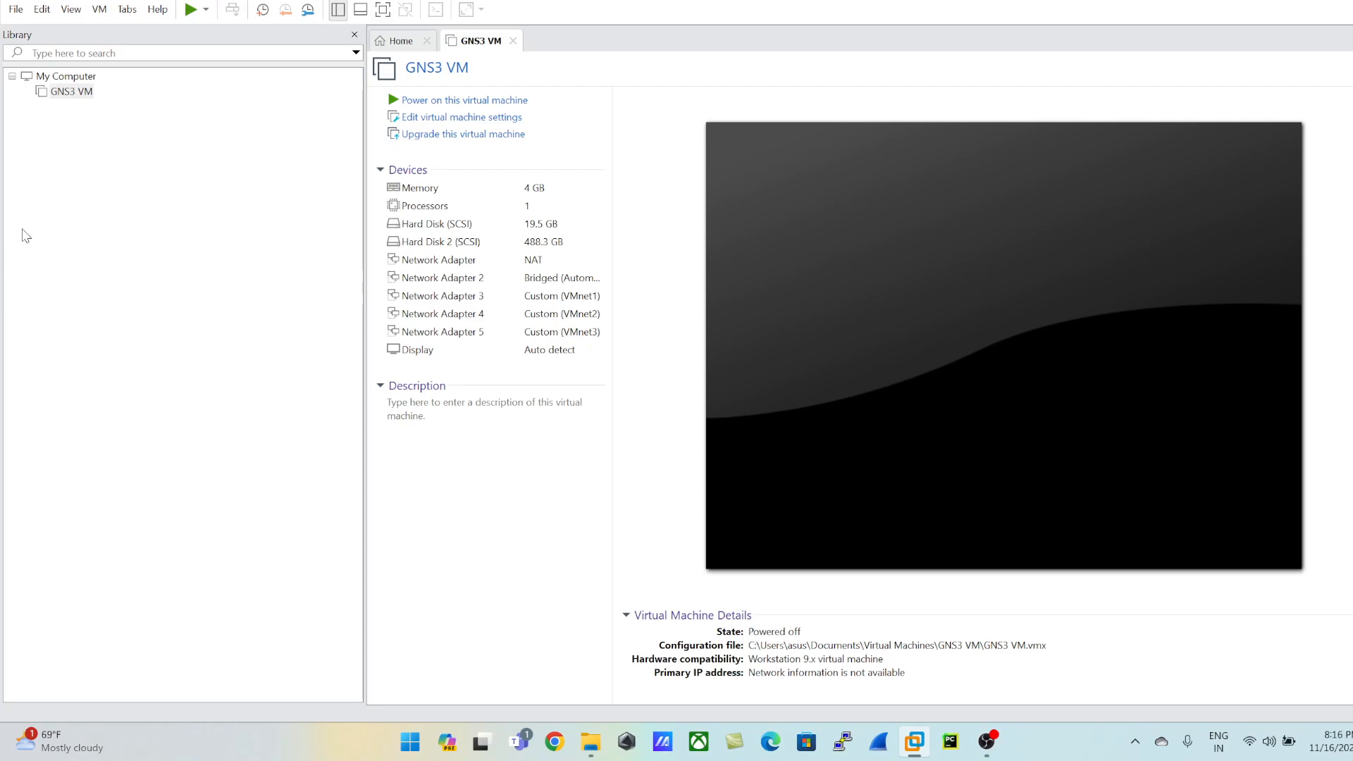
Step: Check the product version and licence information of VMware Workstation
left_click(157, 9)
left_click(188, 181)
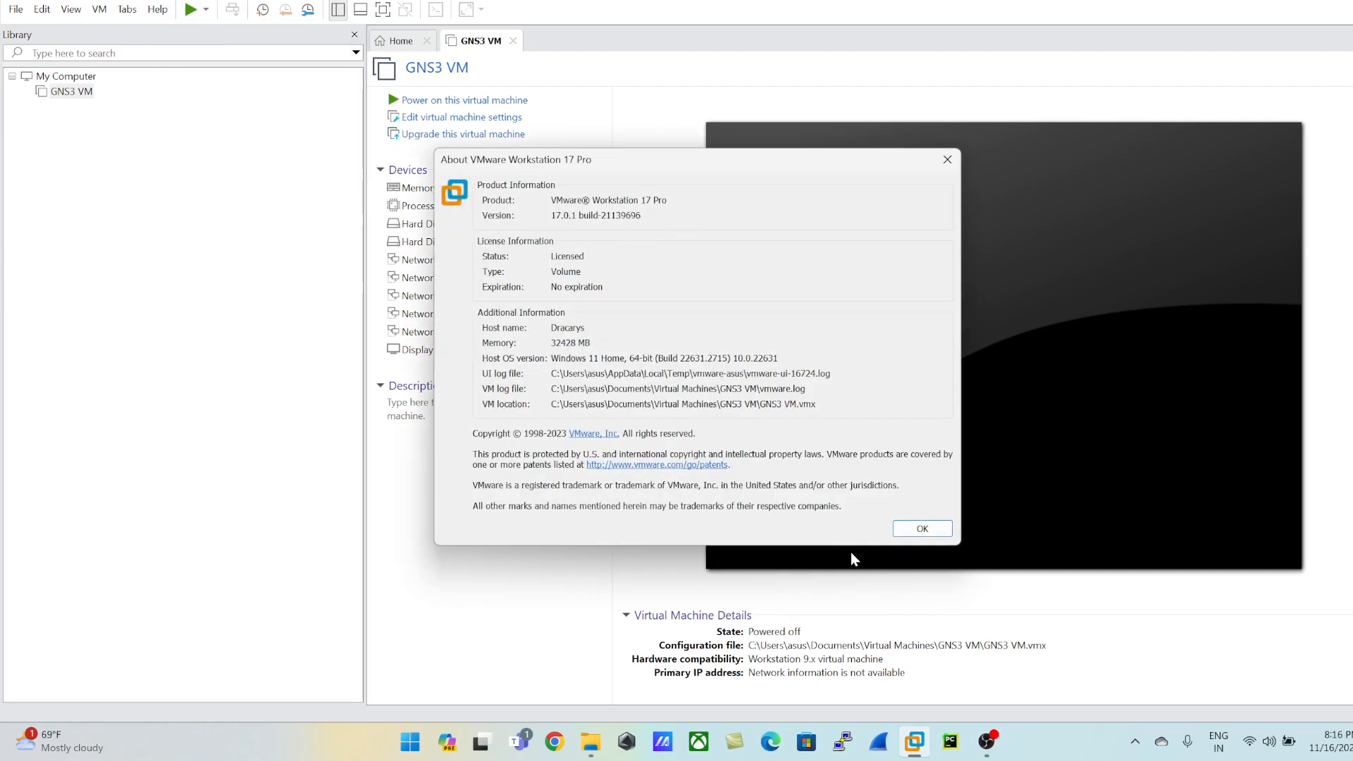
left_click(912, 529)
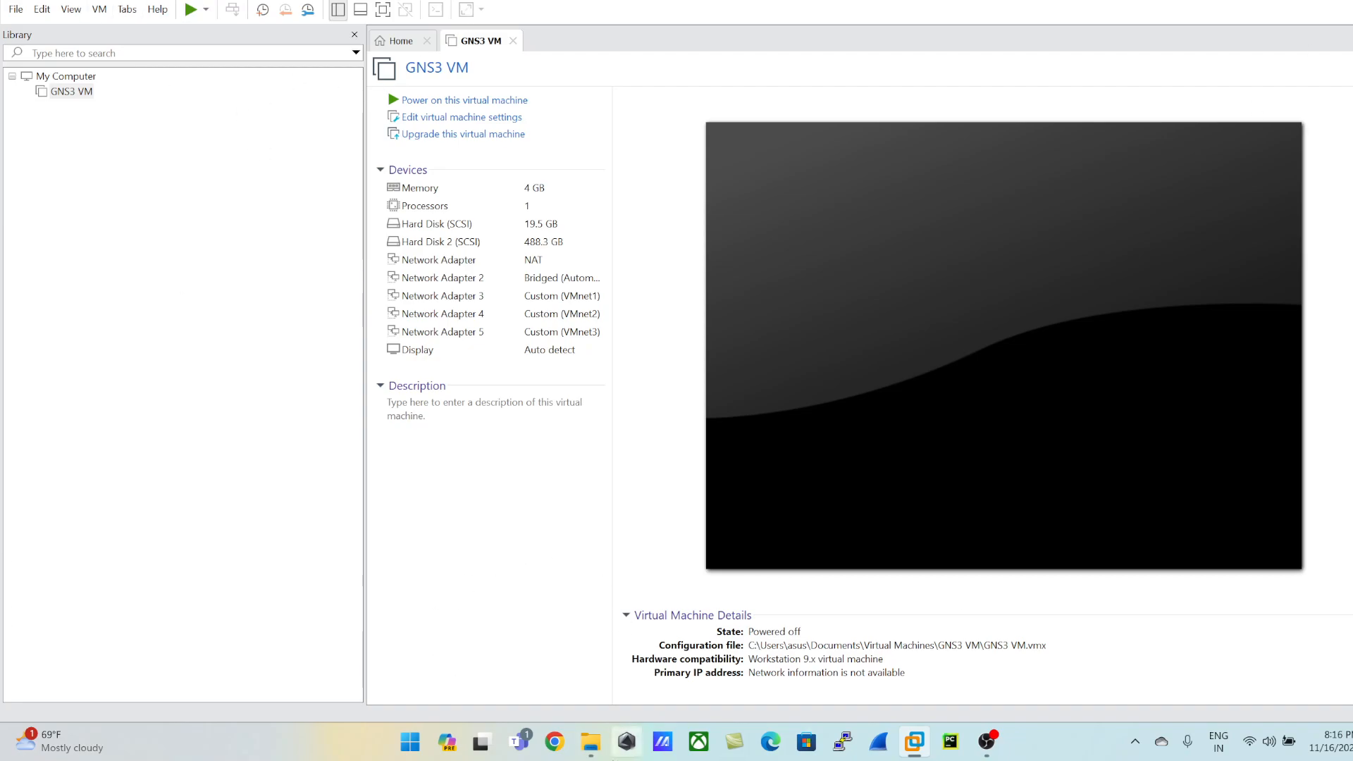
Step: Switch to Chrome, search Google for "eveng" and open the EVE-NG download page
left_click(554, 741)
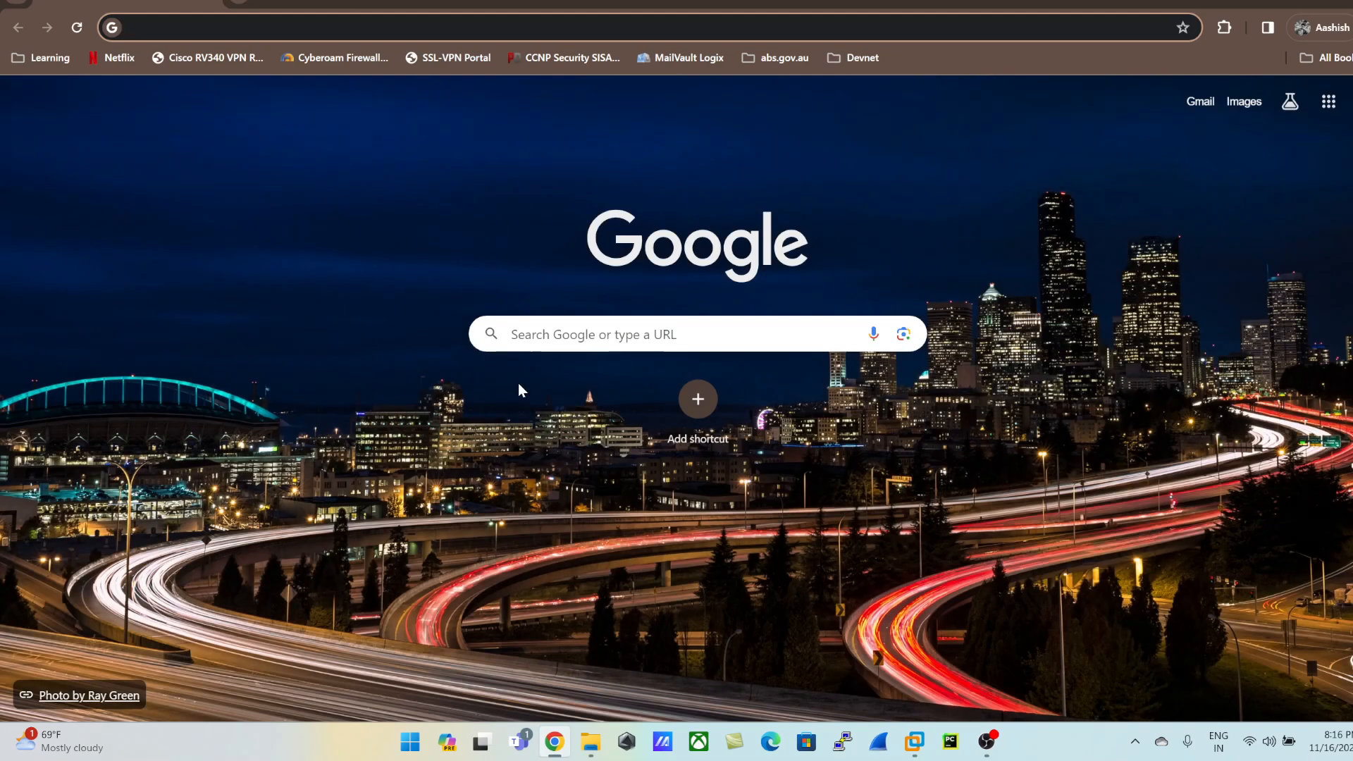
type("even")
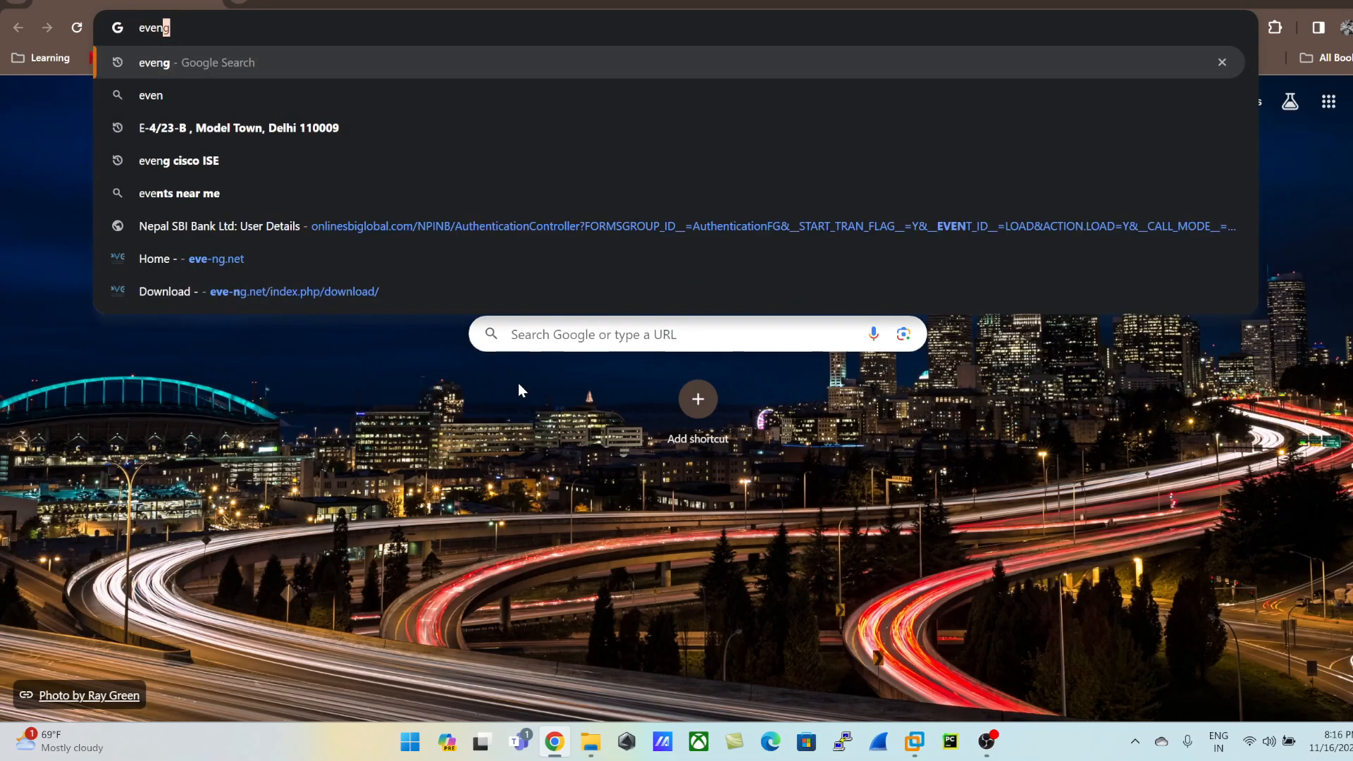
key("Return")
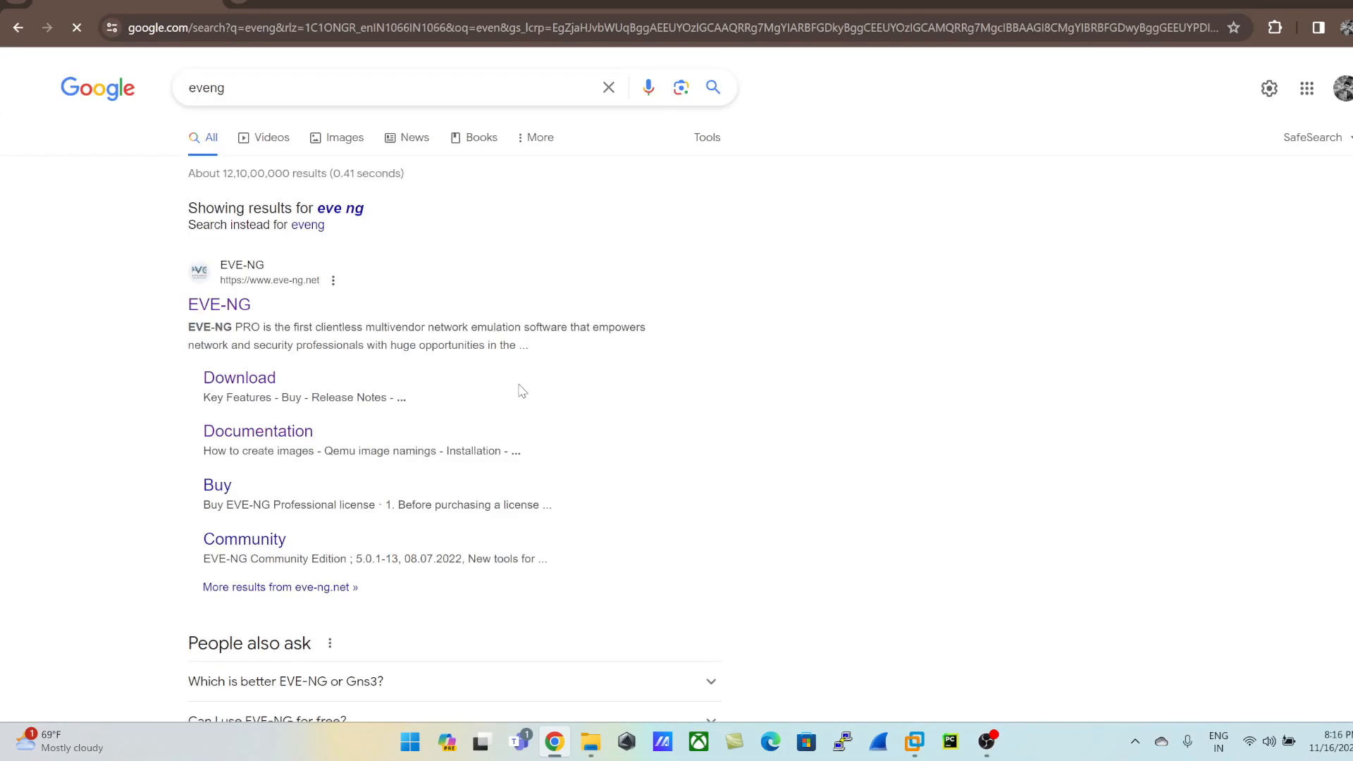
left_click(262, 384)
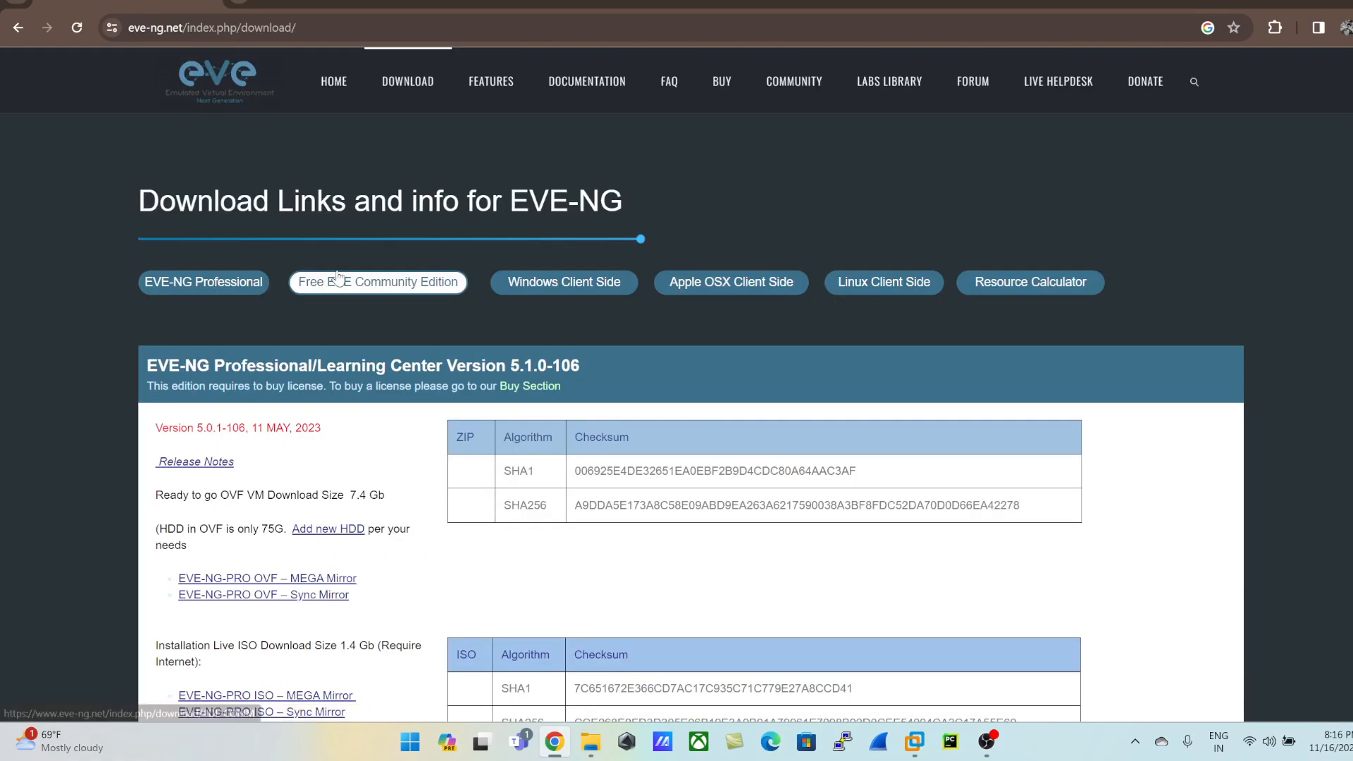
Step: Examine the download page's Professional and Free EVE Community Edition Version 5.0.1-19 sections and their OVF and ISO download links
scroll(335, 282, "down", 2)
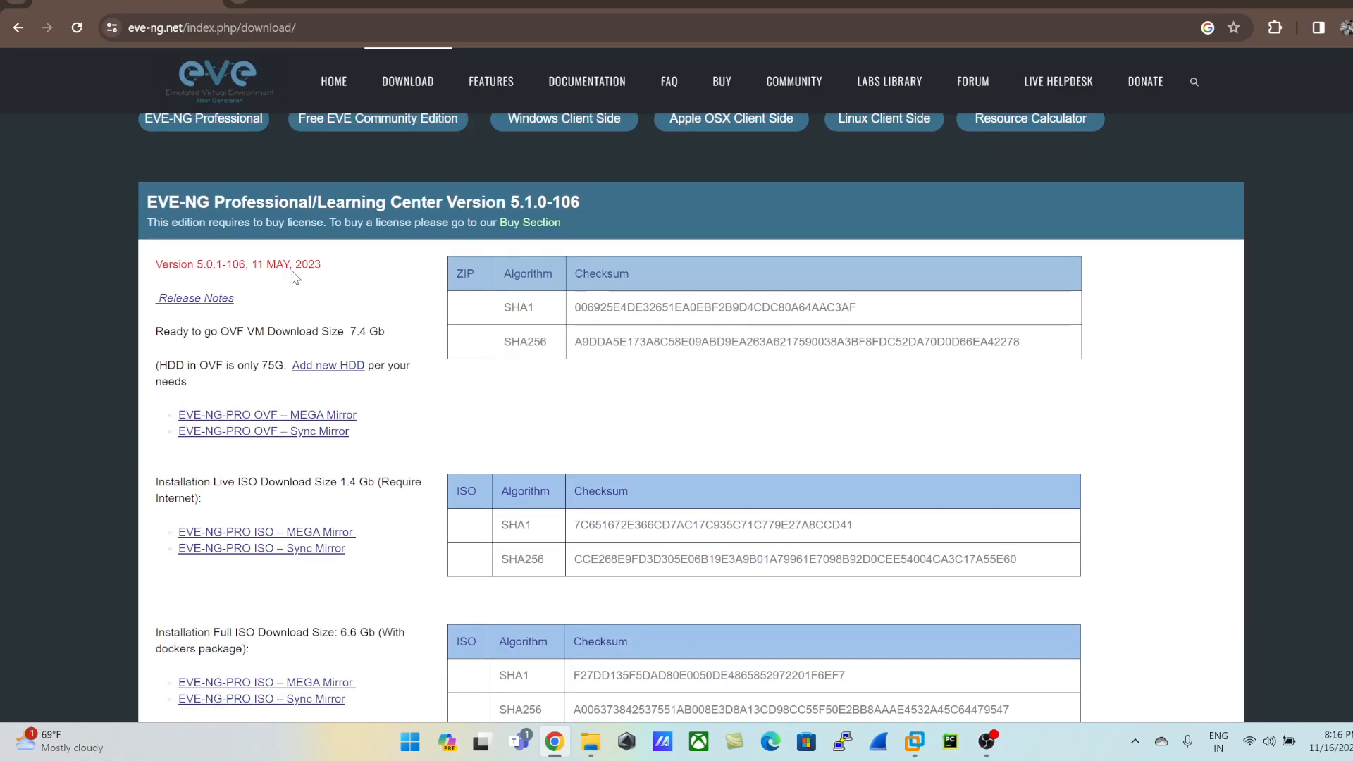
scroll(414, 356, "down", 8)
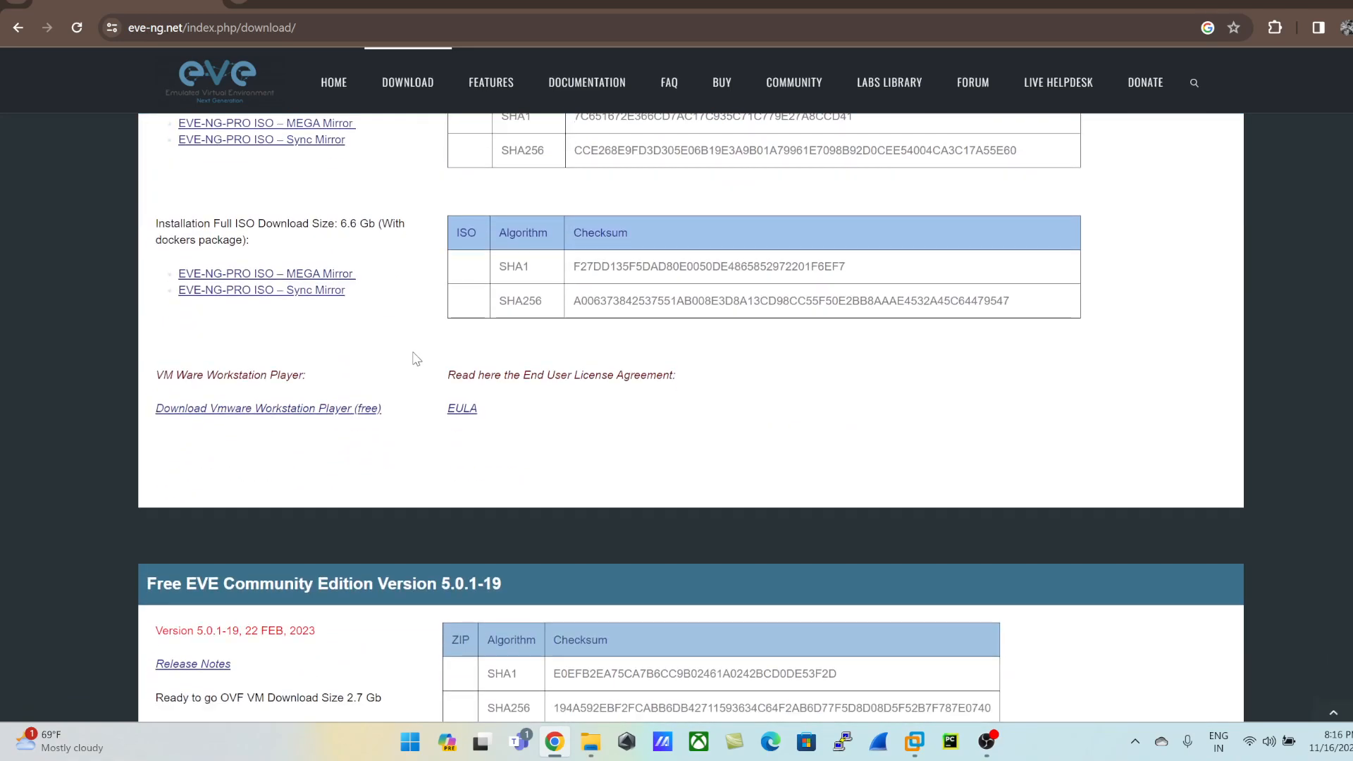
left_click_drag(163, 420, 483, 423)
left_click(213, 429)
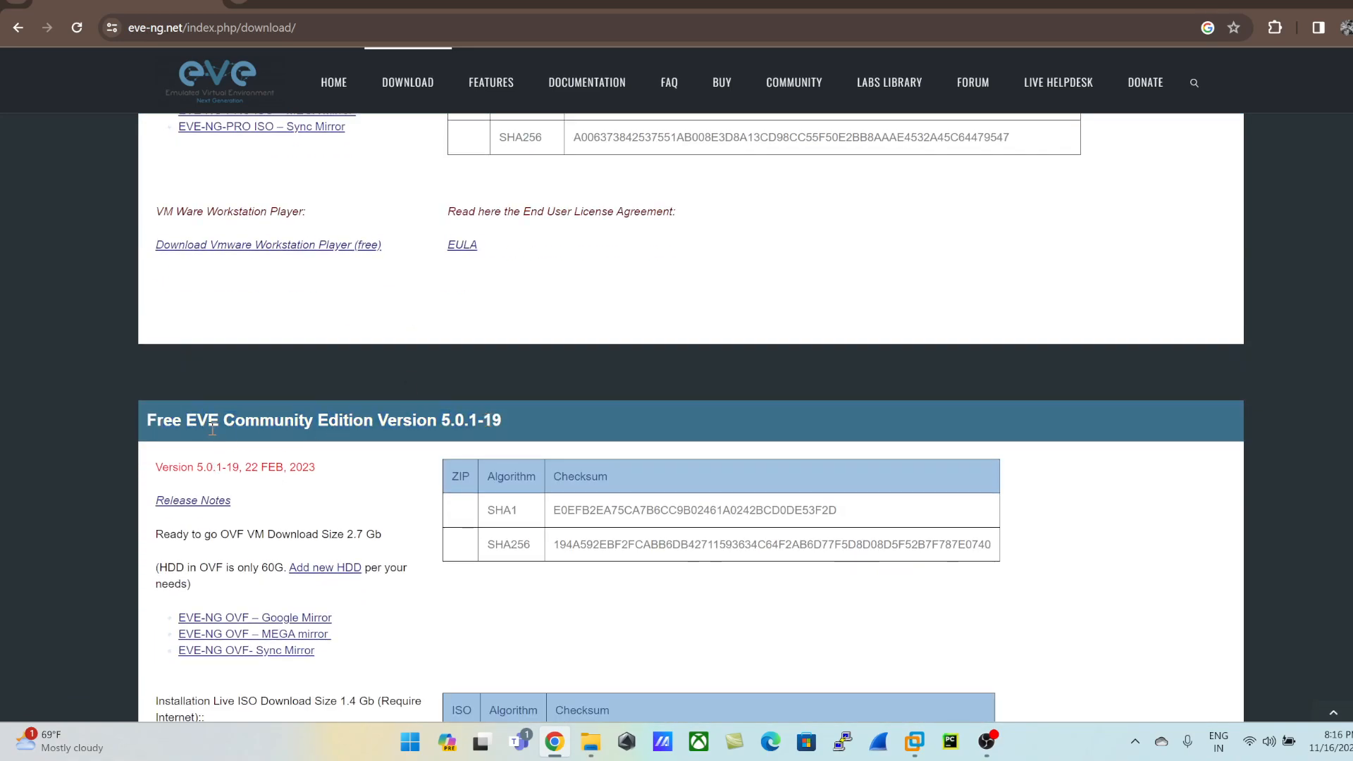
scroll(266, 426, "down", 1)
scroll(266, 427, "down", 1)
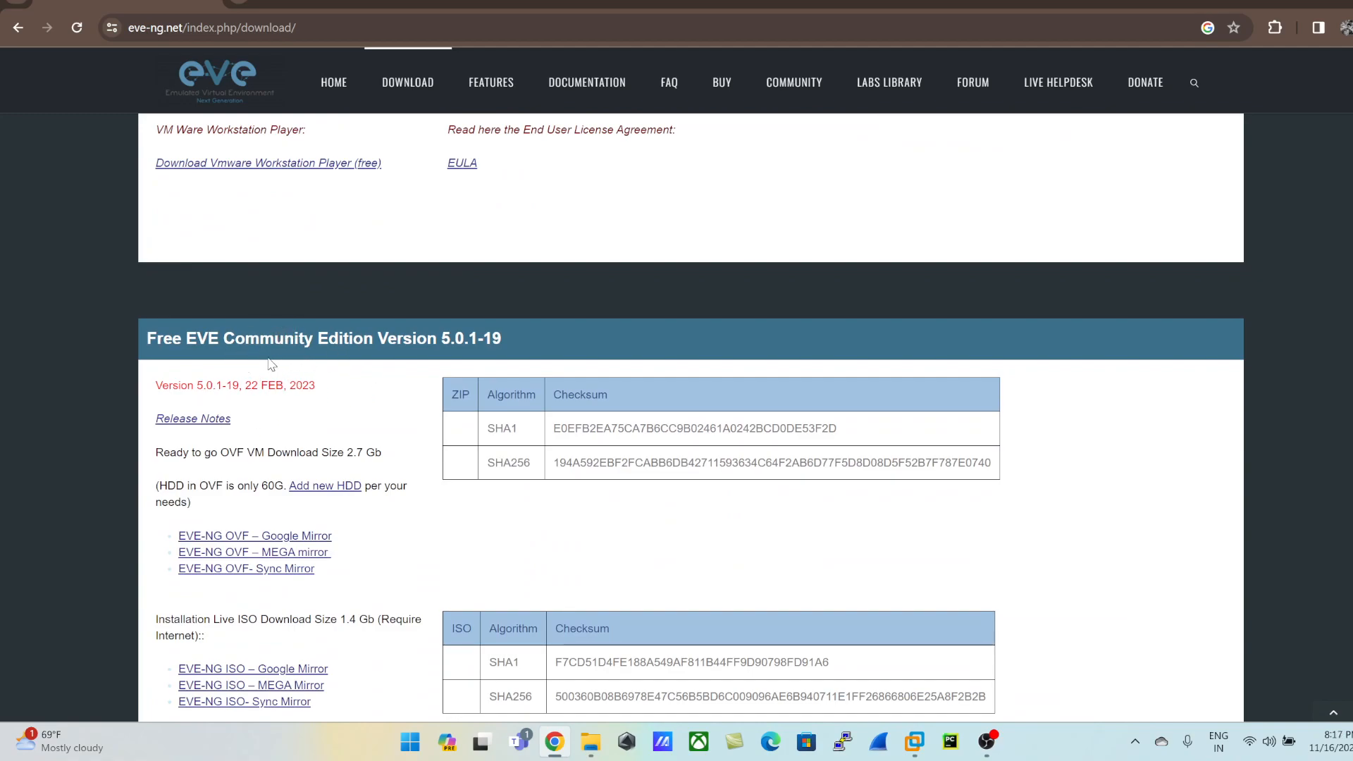
scroll(268, 360, "down", 1)
scroll(331, 395, "down", 2)
scroll(268, 266, "up", 1)
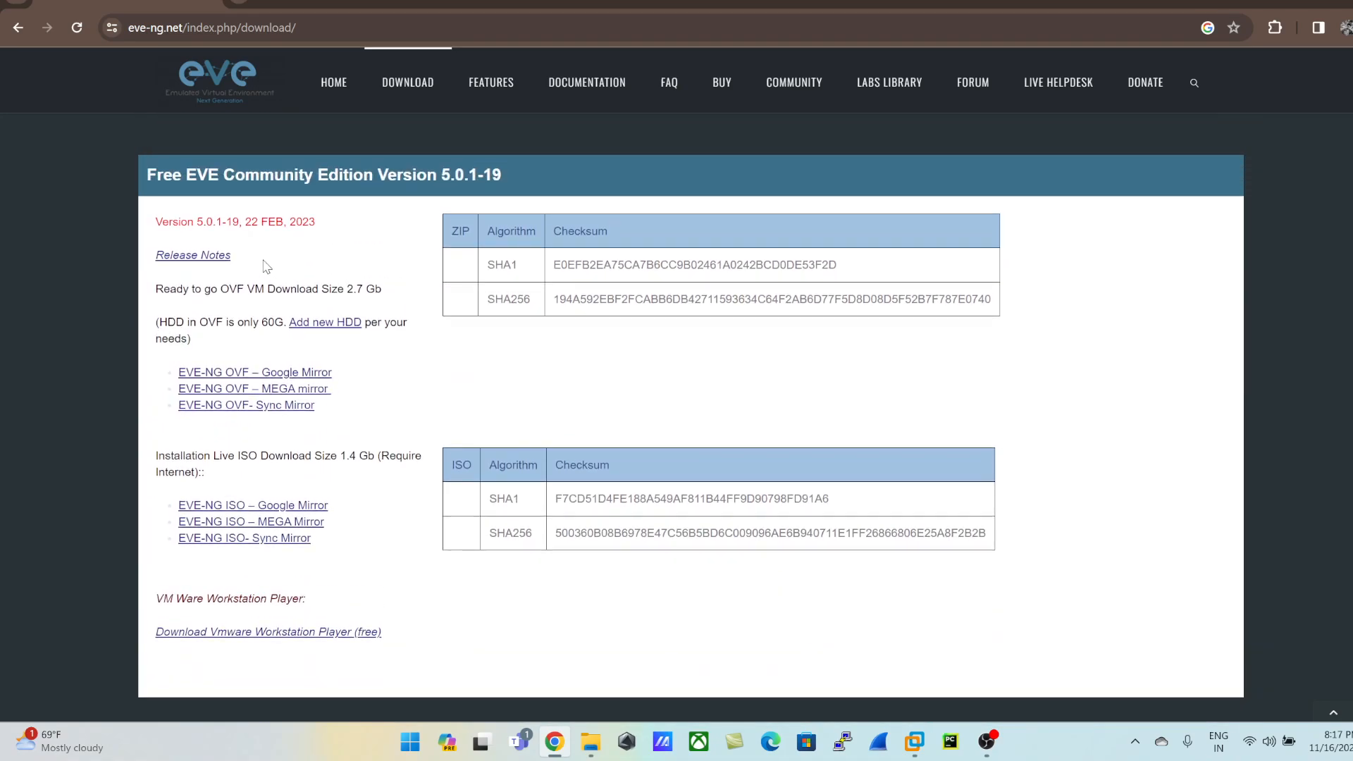
Step: View the Google Mirror download page for the Community Edition EVE-NG OVF, and return to the EVE-NG download page
left_click(268, 377)
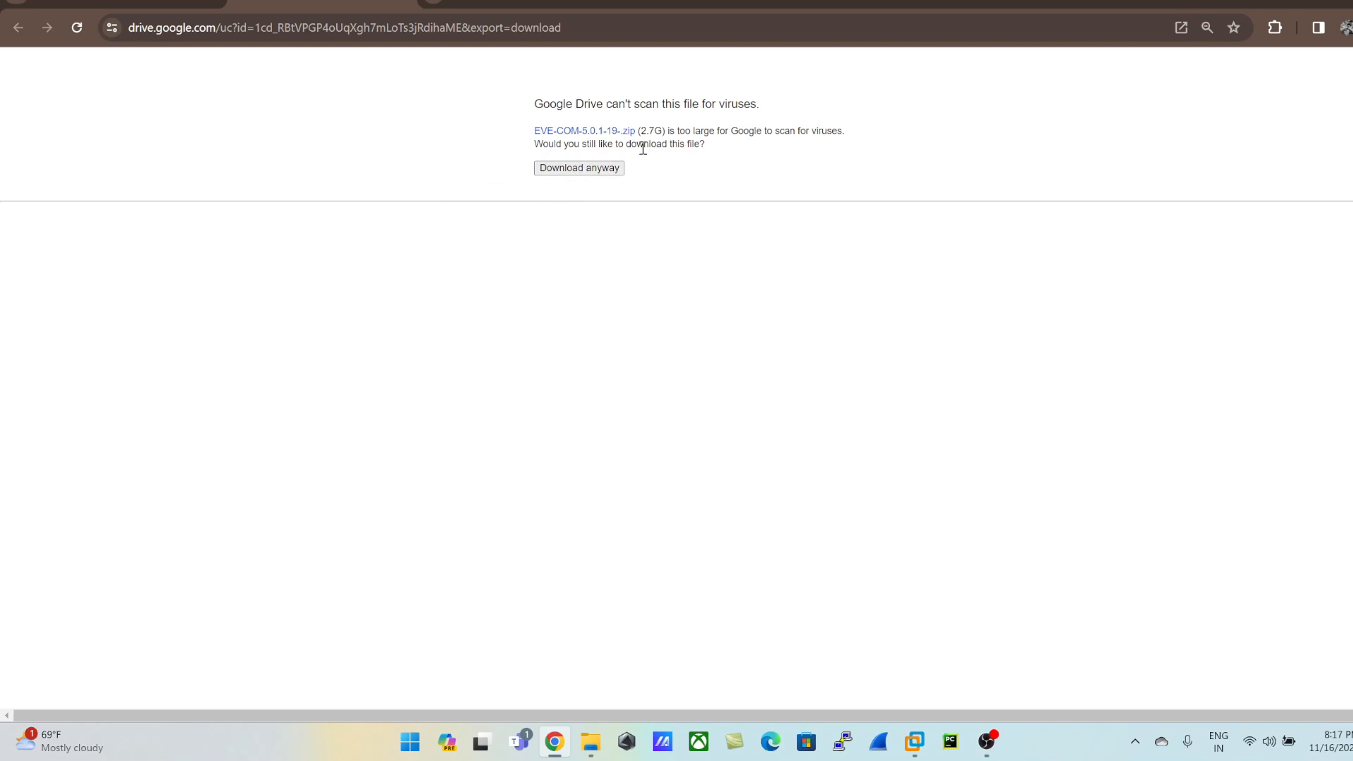
left_click_drag(643, 135, 701, 141)
left_click(683, 210)
left_click(405, 4)
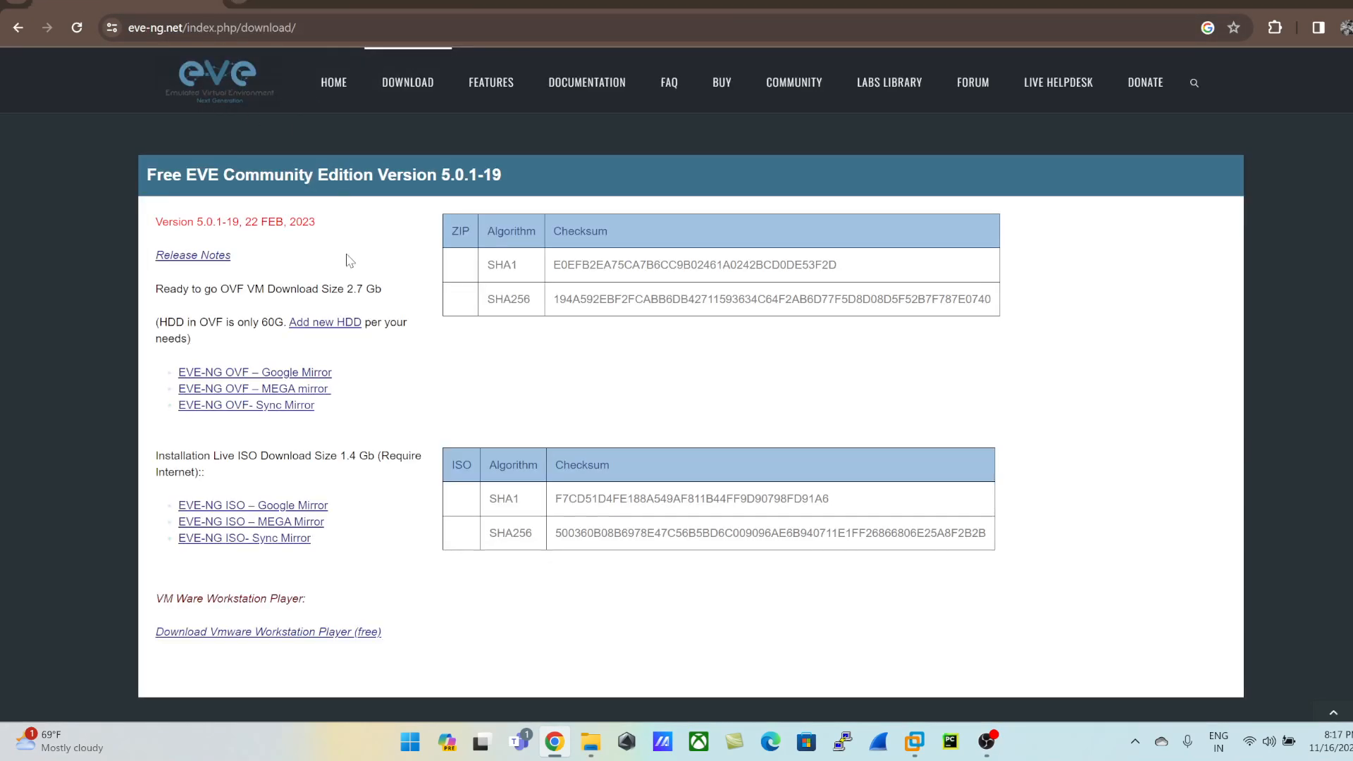
Step: View the MEGA download options for the Windows integration pack, and return to the EVE-NG download page
scroll(306, 323, "down", 7)
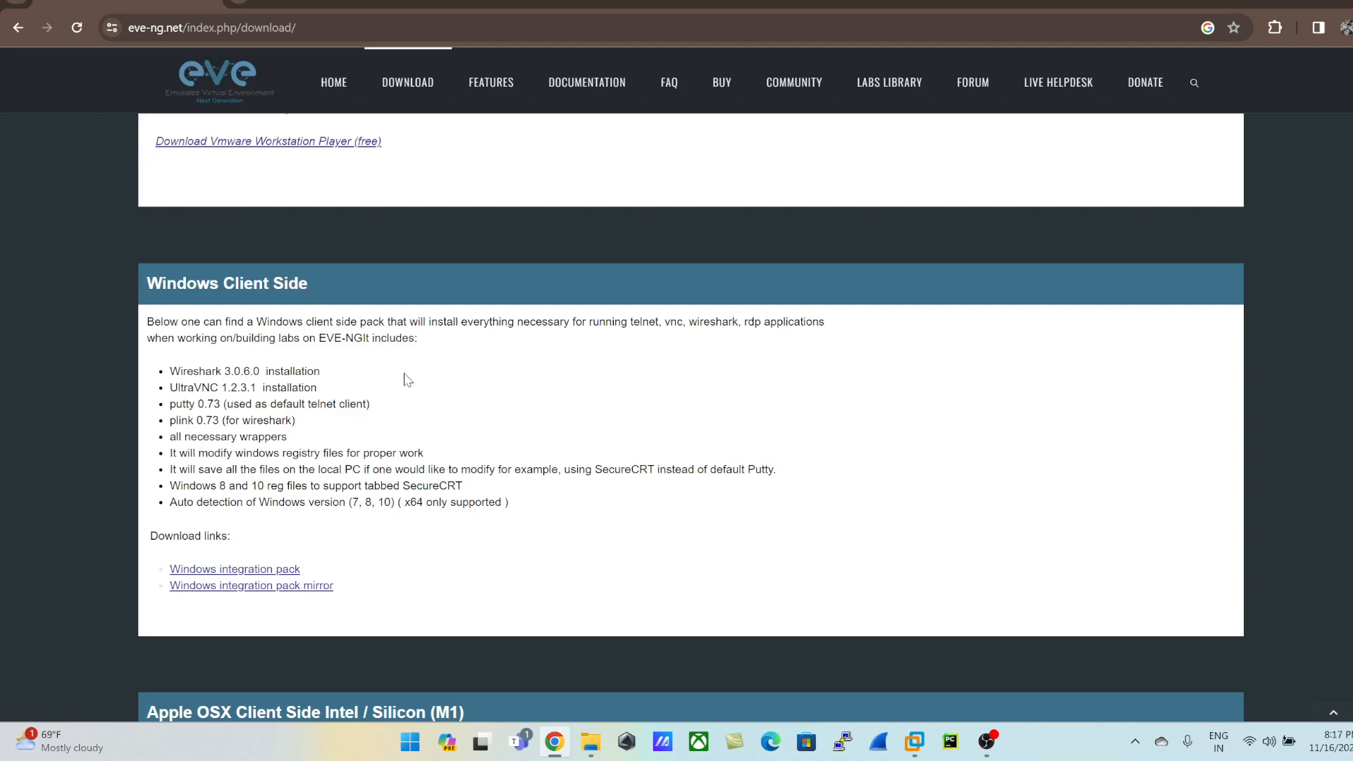
left_click(254, 571)
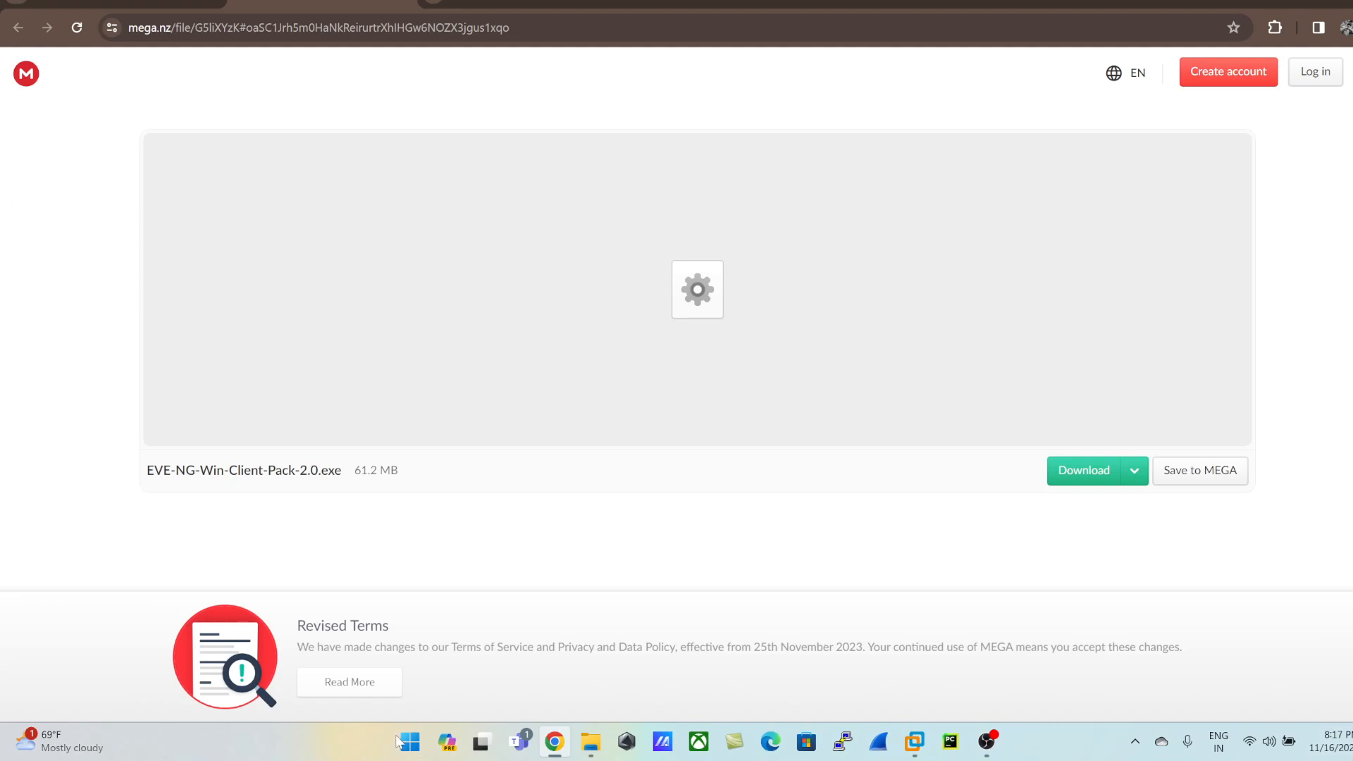
left_click(1099, 481)
left_click(1133, 474)
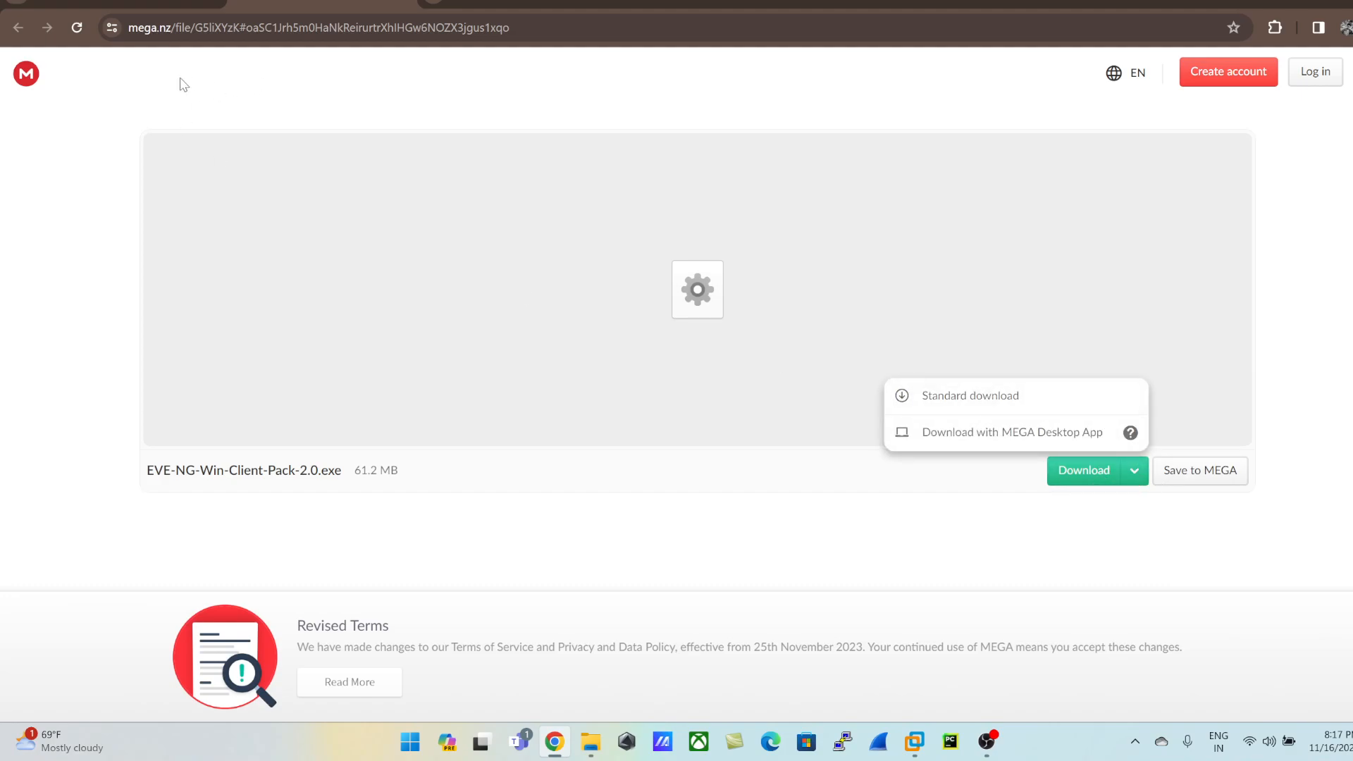
left_click(279, 78)
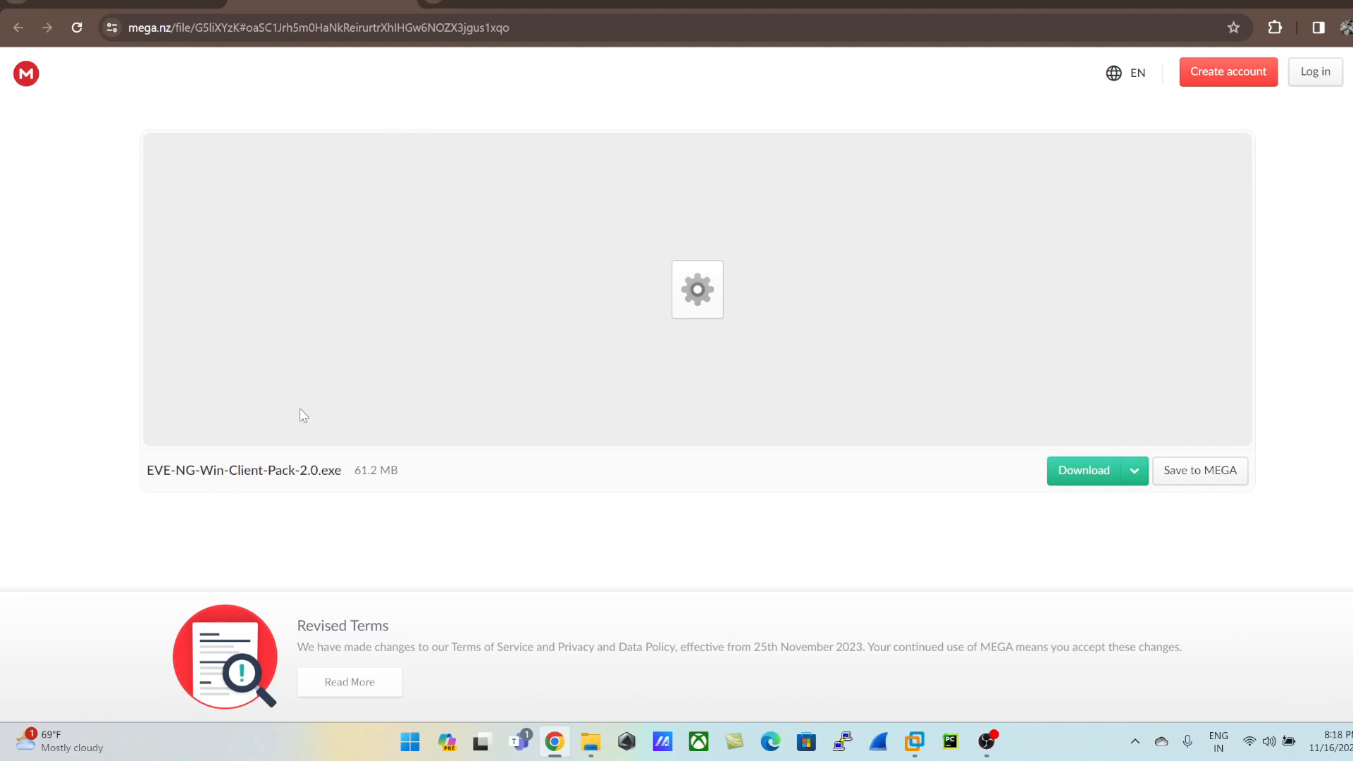
left_click(400, 1)
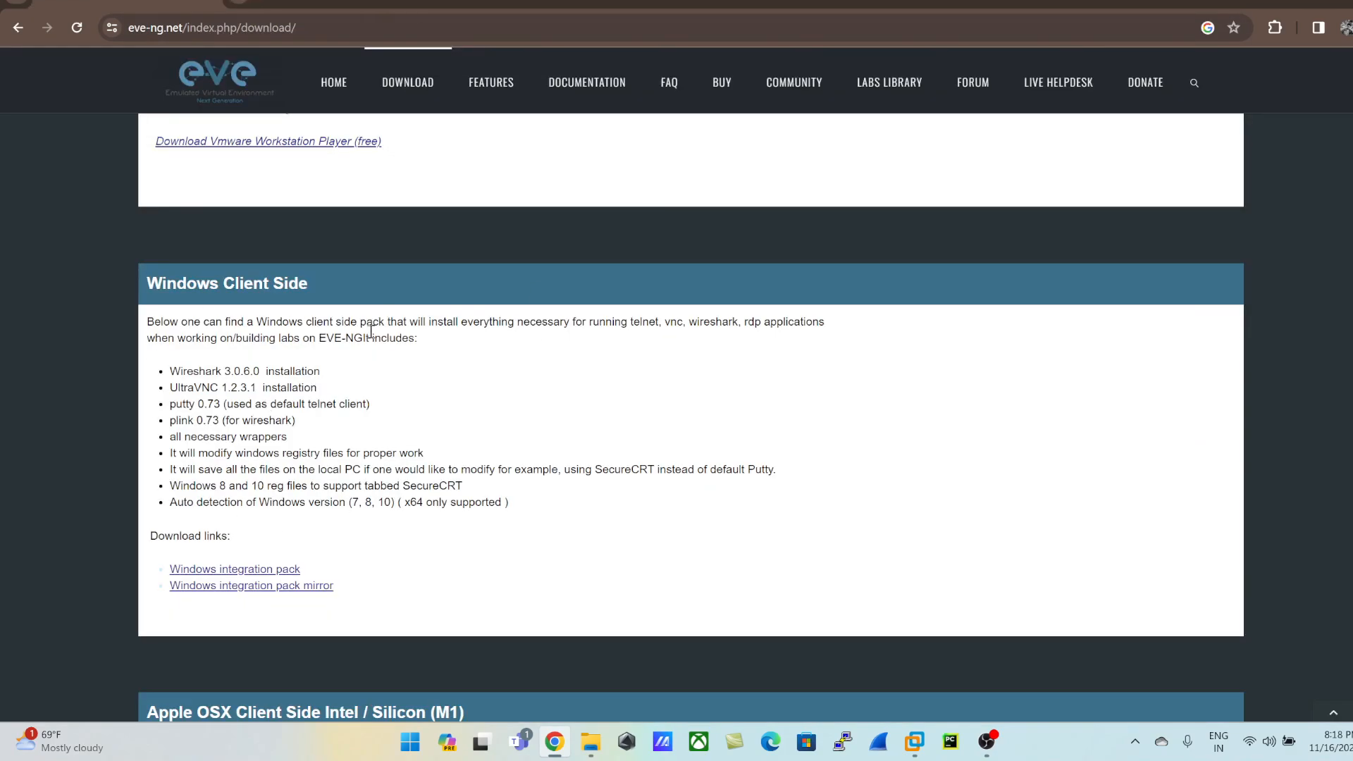
Step: Switch to VMware Workstation and open the EVE-CE virtual machine file from the EVE-COM-5.0.1-19 folder in Software on Local Disk (D:)
scroll(353, 349, "up", 3)
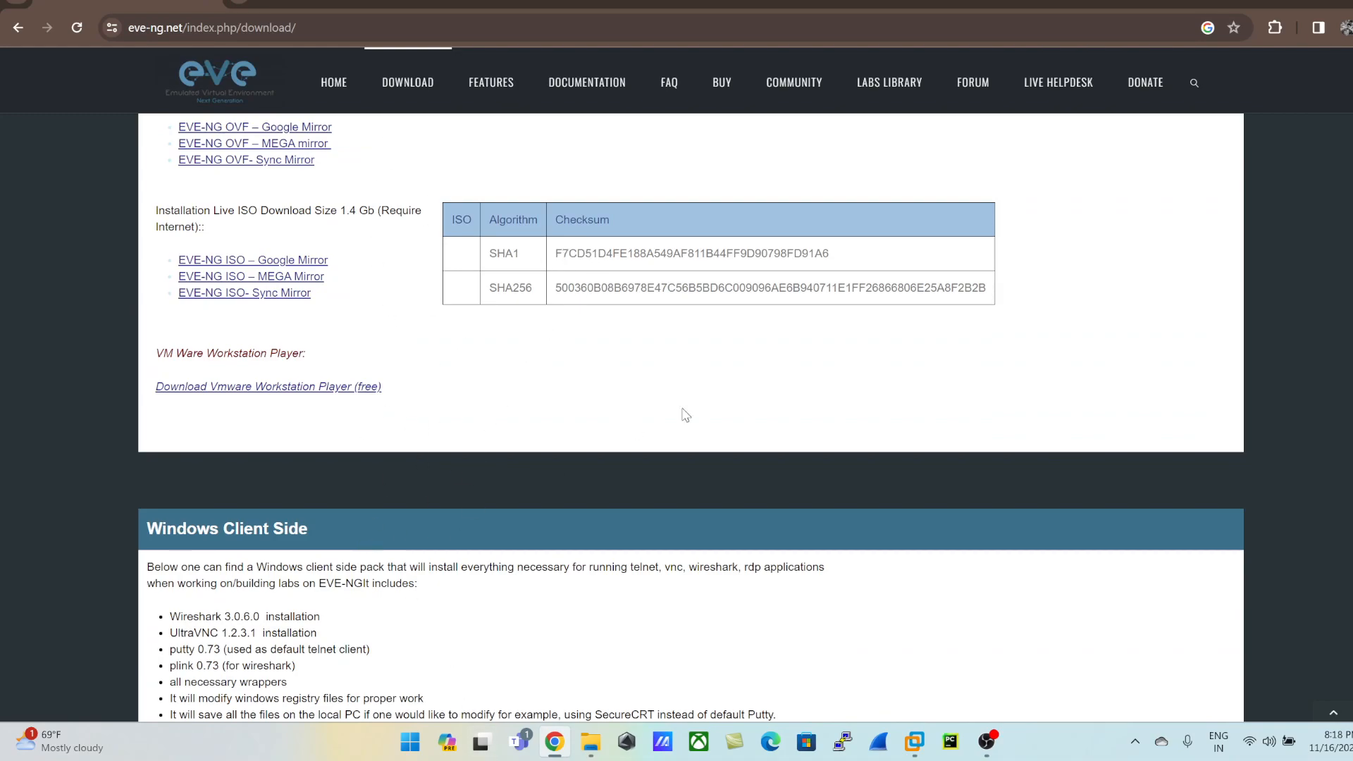
left_click(1302, 5)
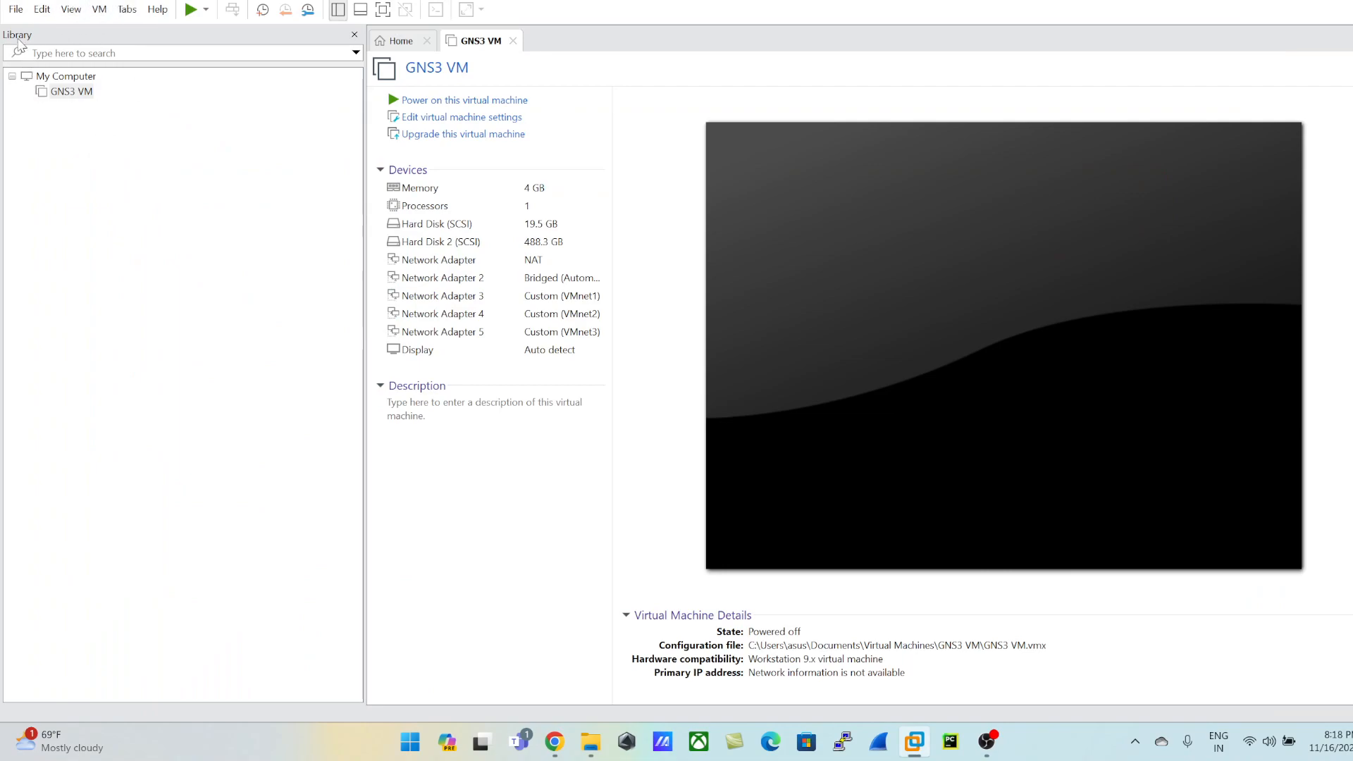
left_click(19, 10)
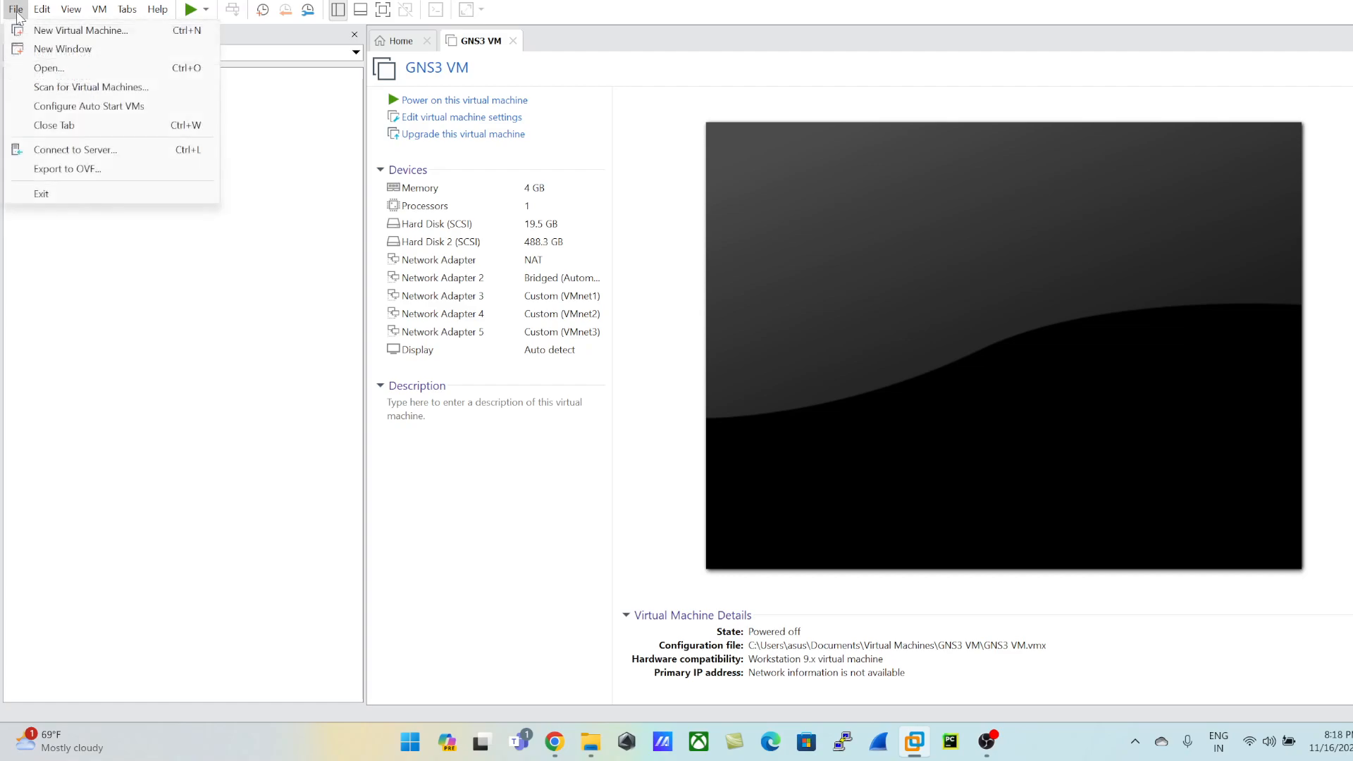
left_click(43, 67)
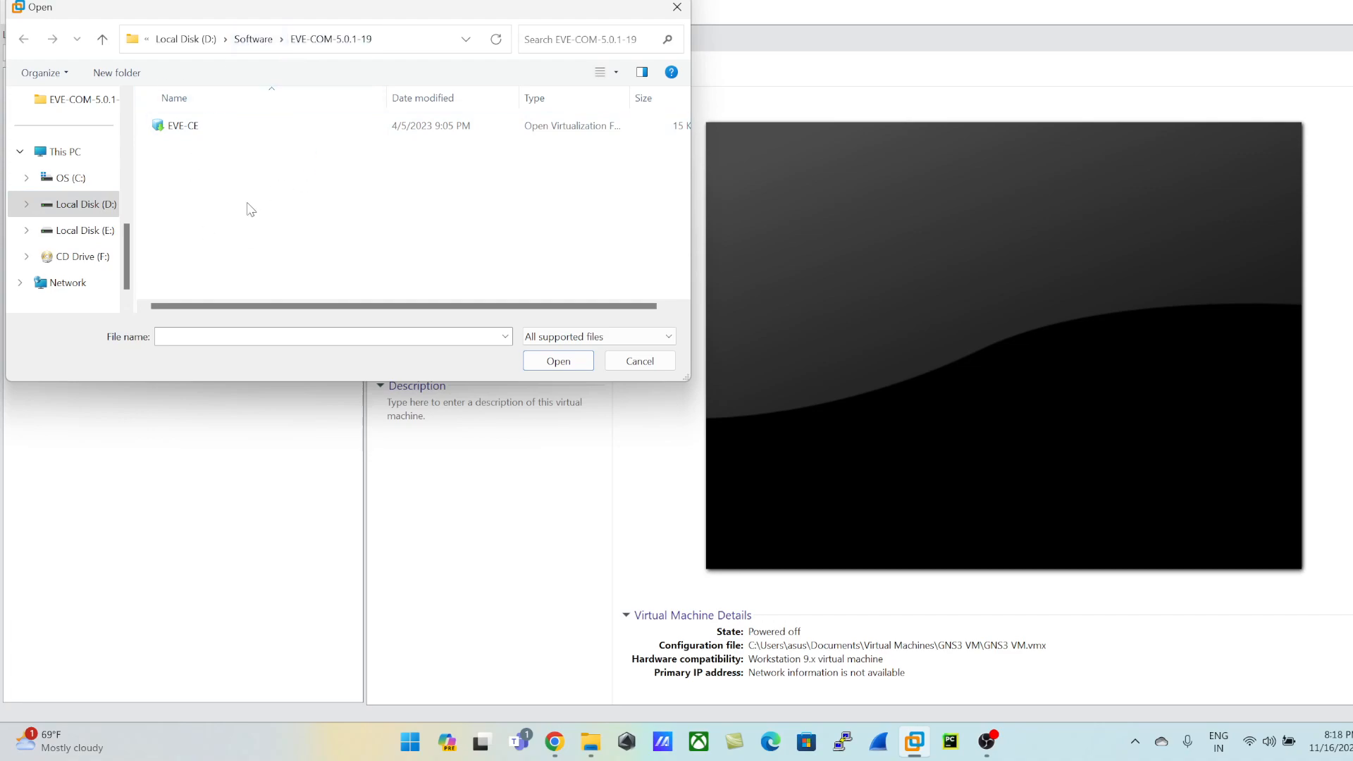
left_click(255, 41)
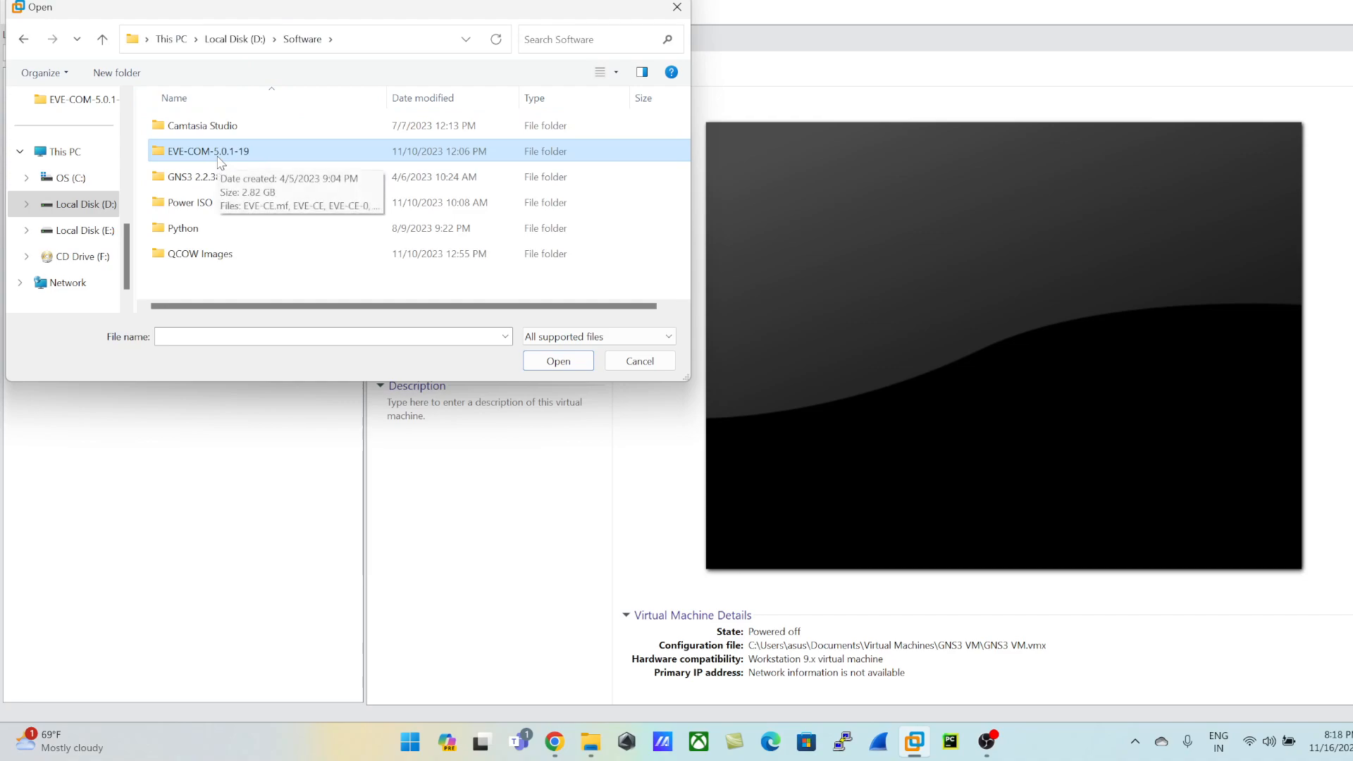
double_click(213, 153)
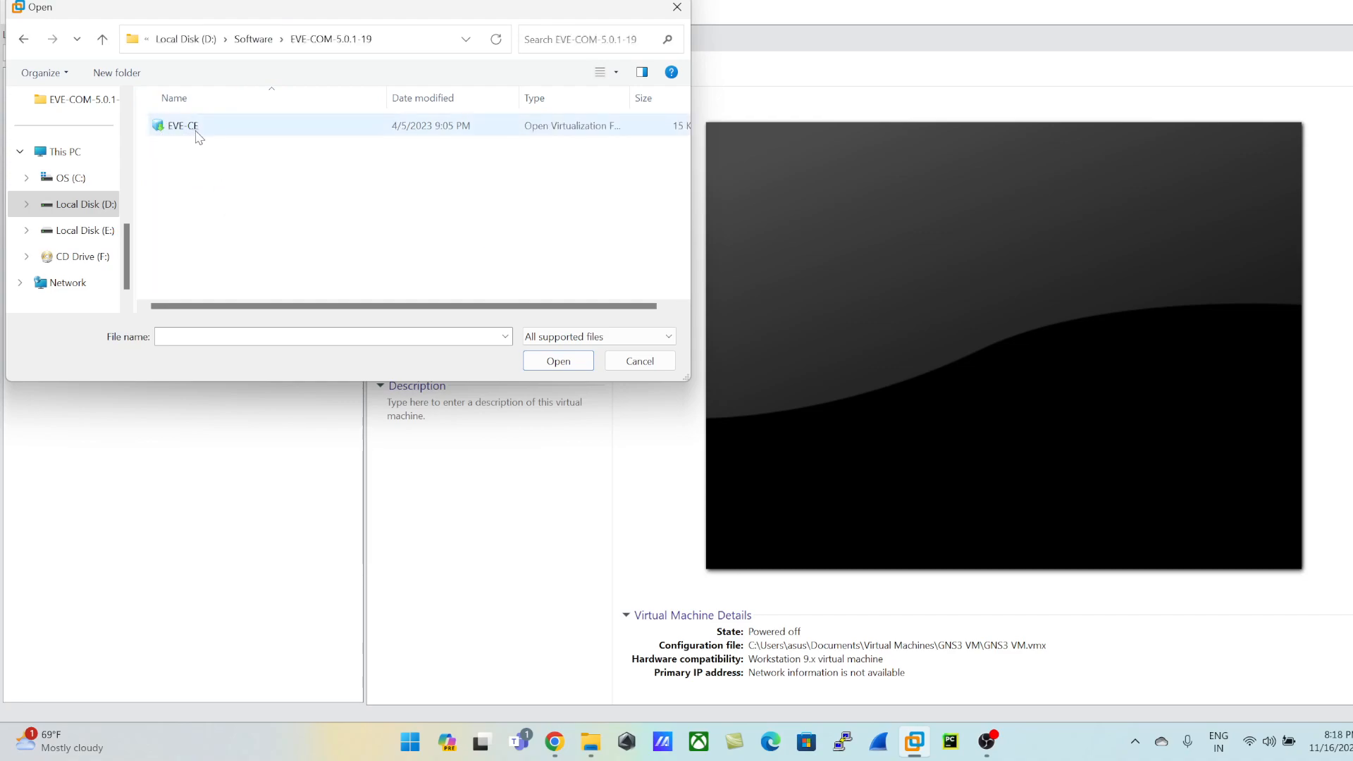
left_click(190, 132)
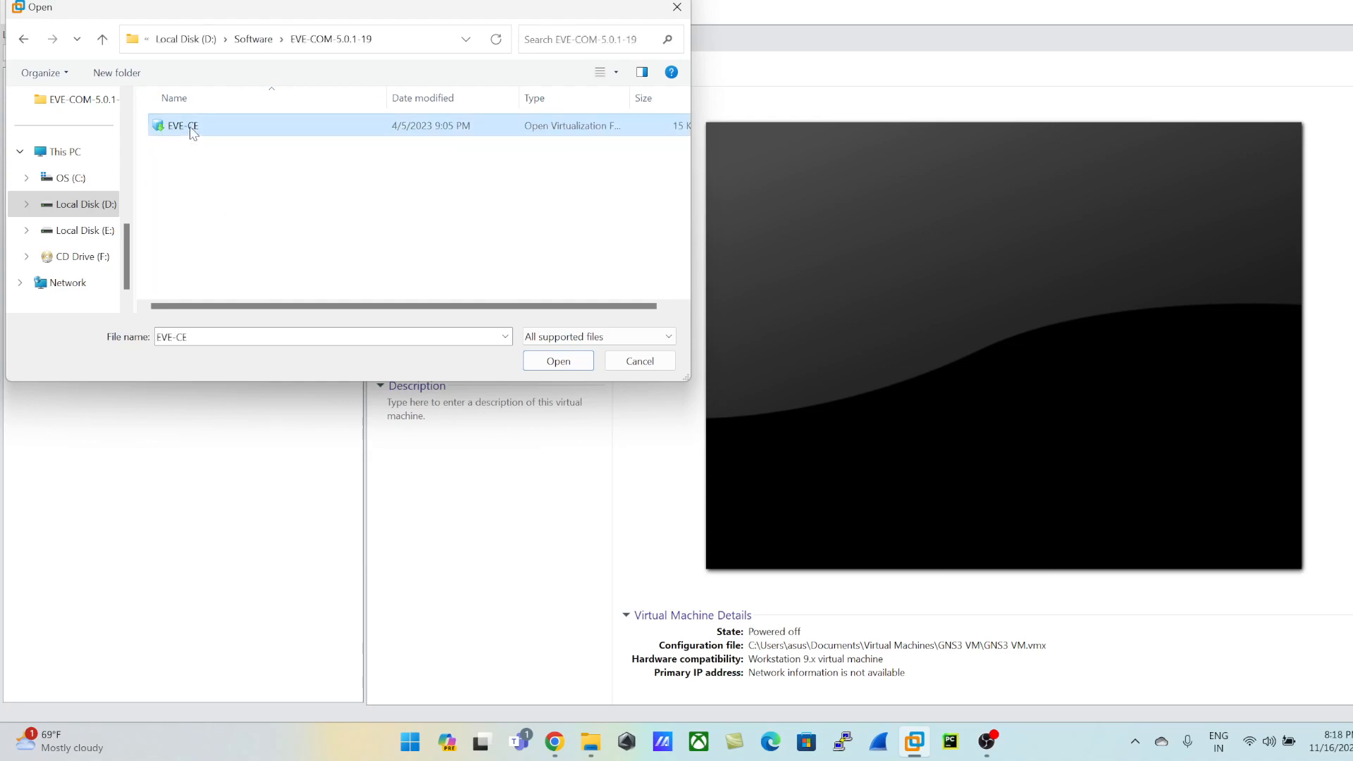
left_click(559, 362)
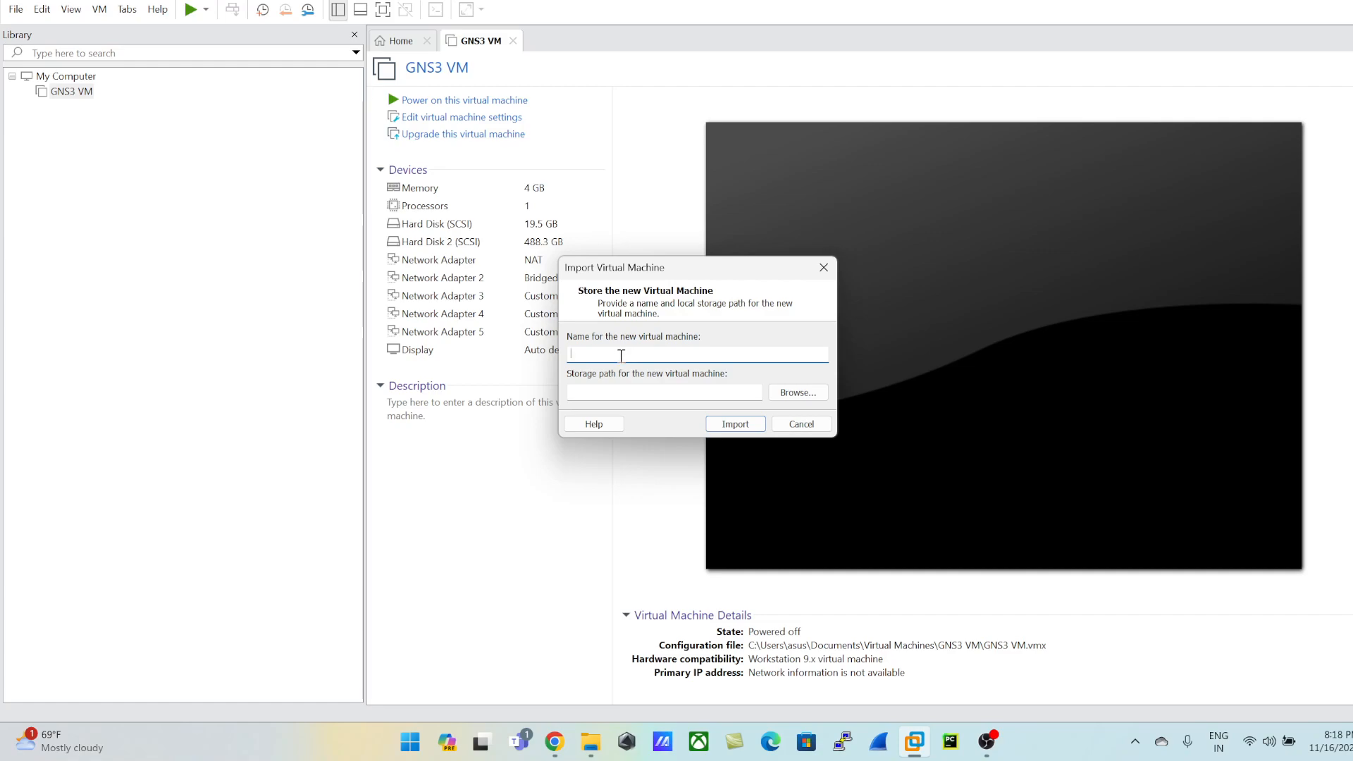
Step: Name the new virtual machine Eveng and browse to Local Disk (D:) for its storage location
type("Eveng")
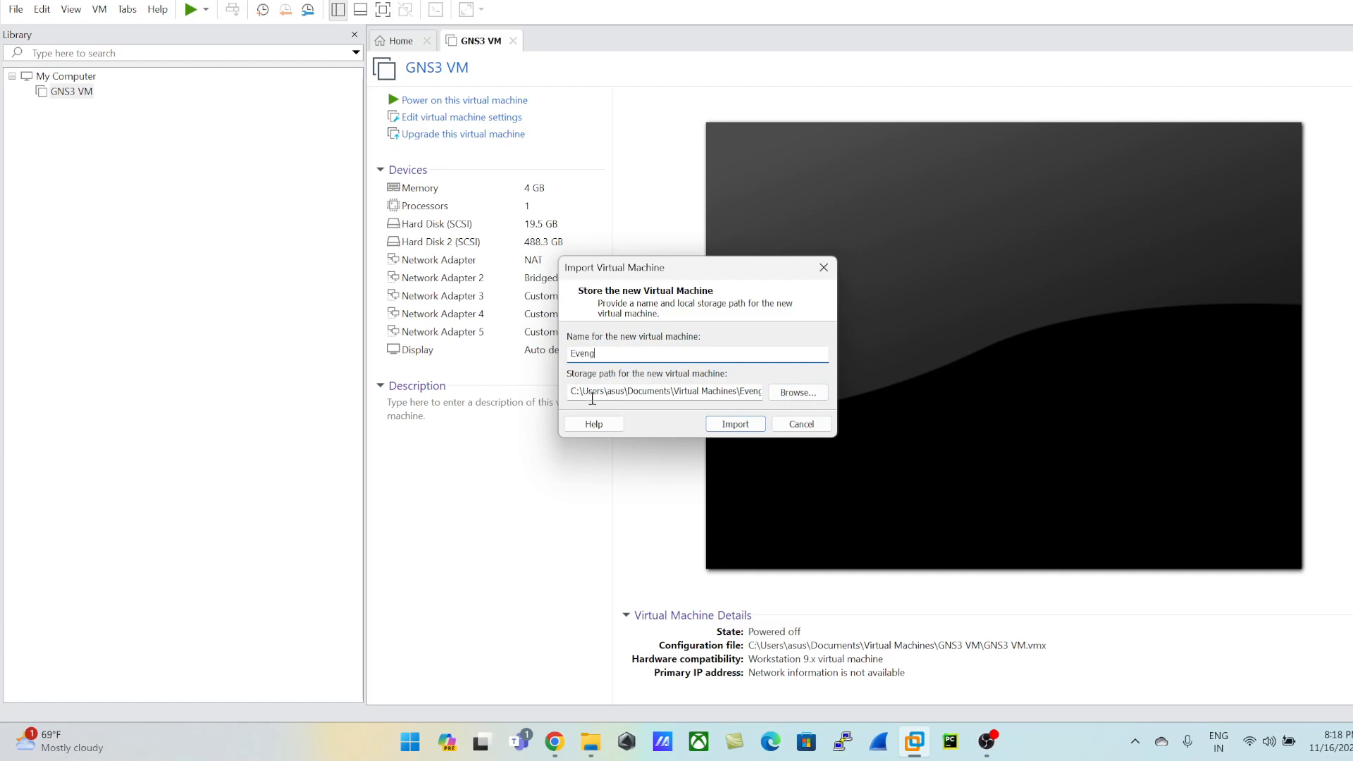
left_click_drag(572, 394, 775, 392)
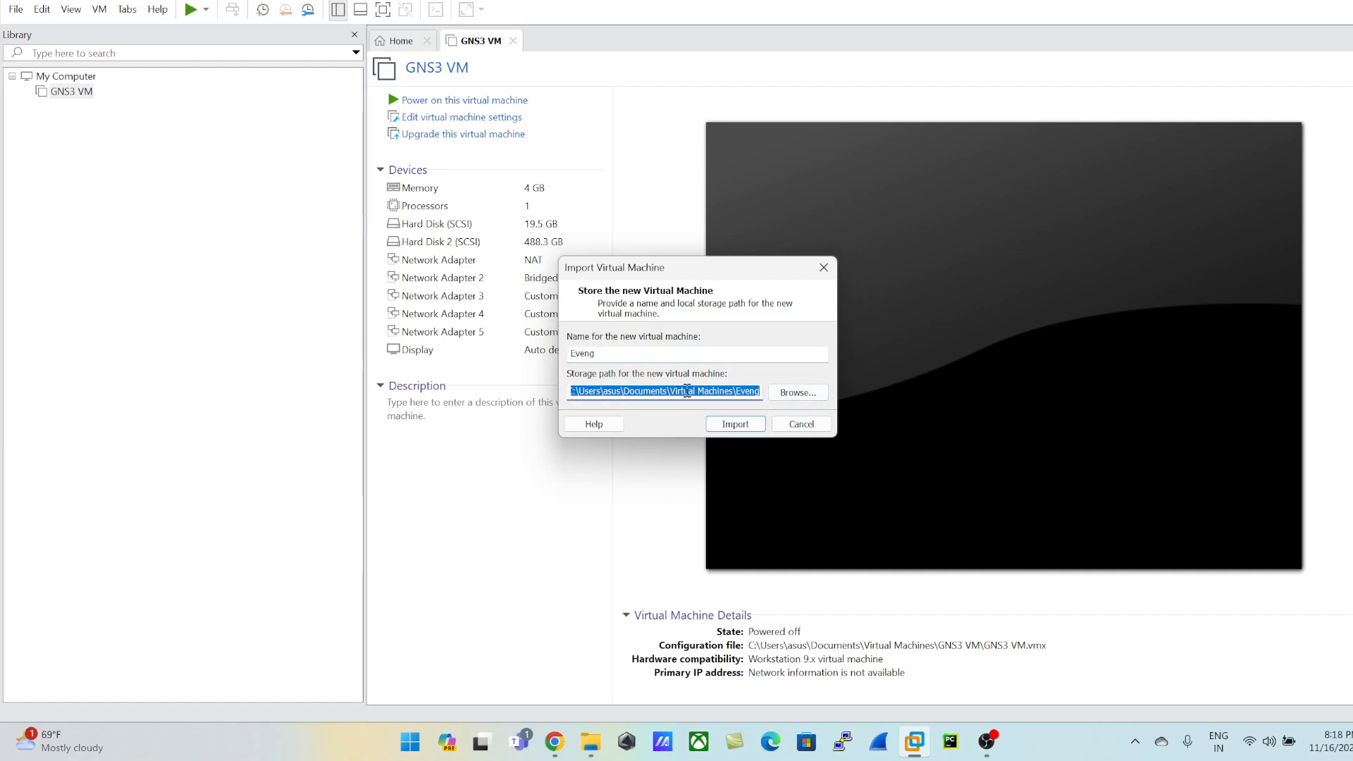
left_click(797, 392)
scroll(687, 381, "down", 1)
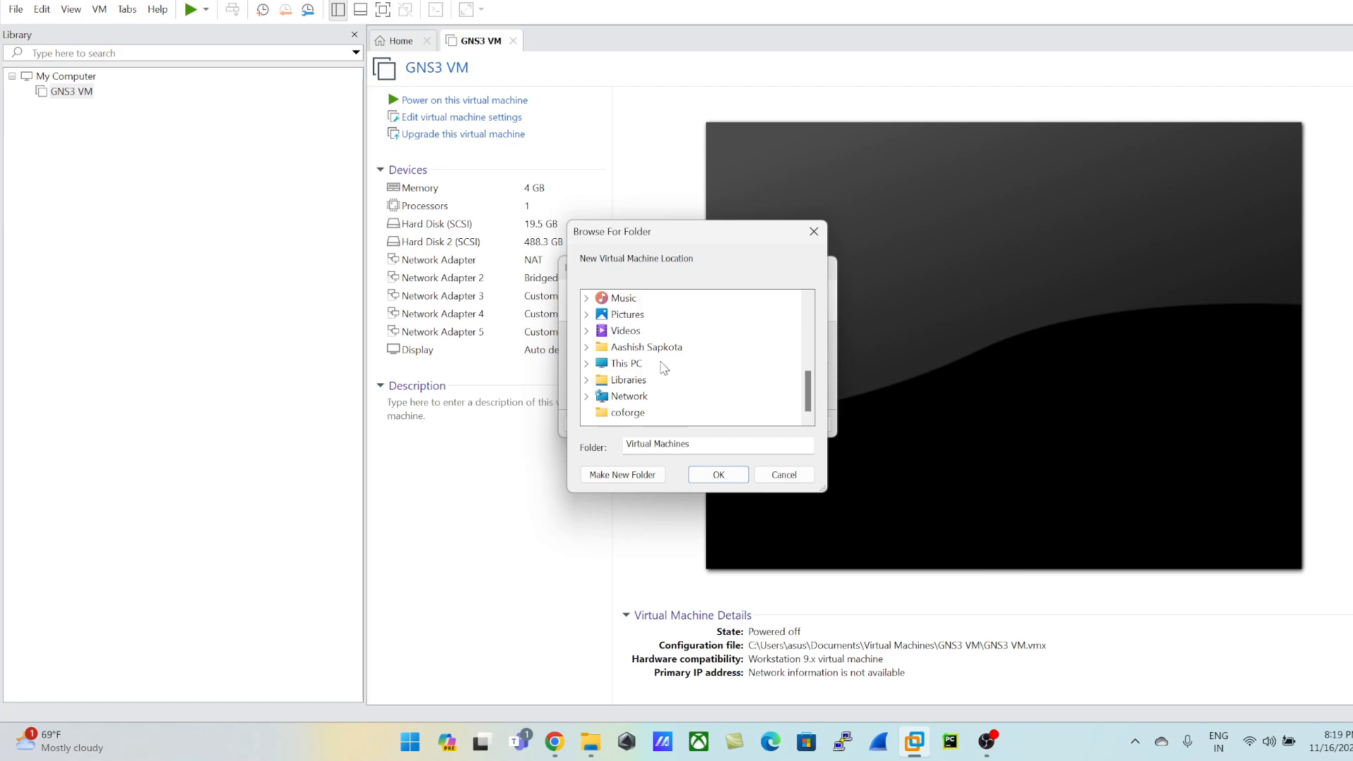
scroll(662, 366, "up", 1)
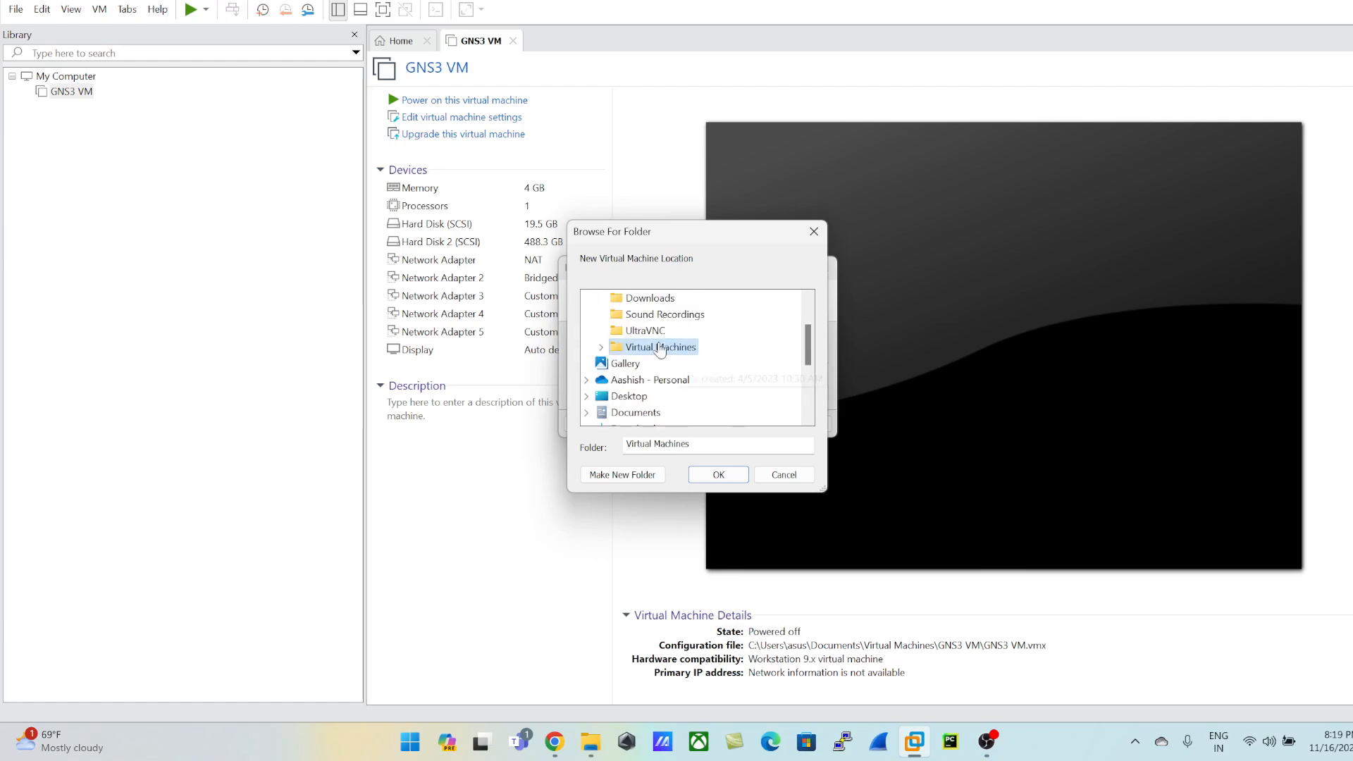
scroll(638, 356, "up", 2)
scroll(638, 361, "down", 4)
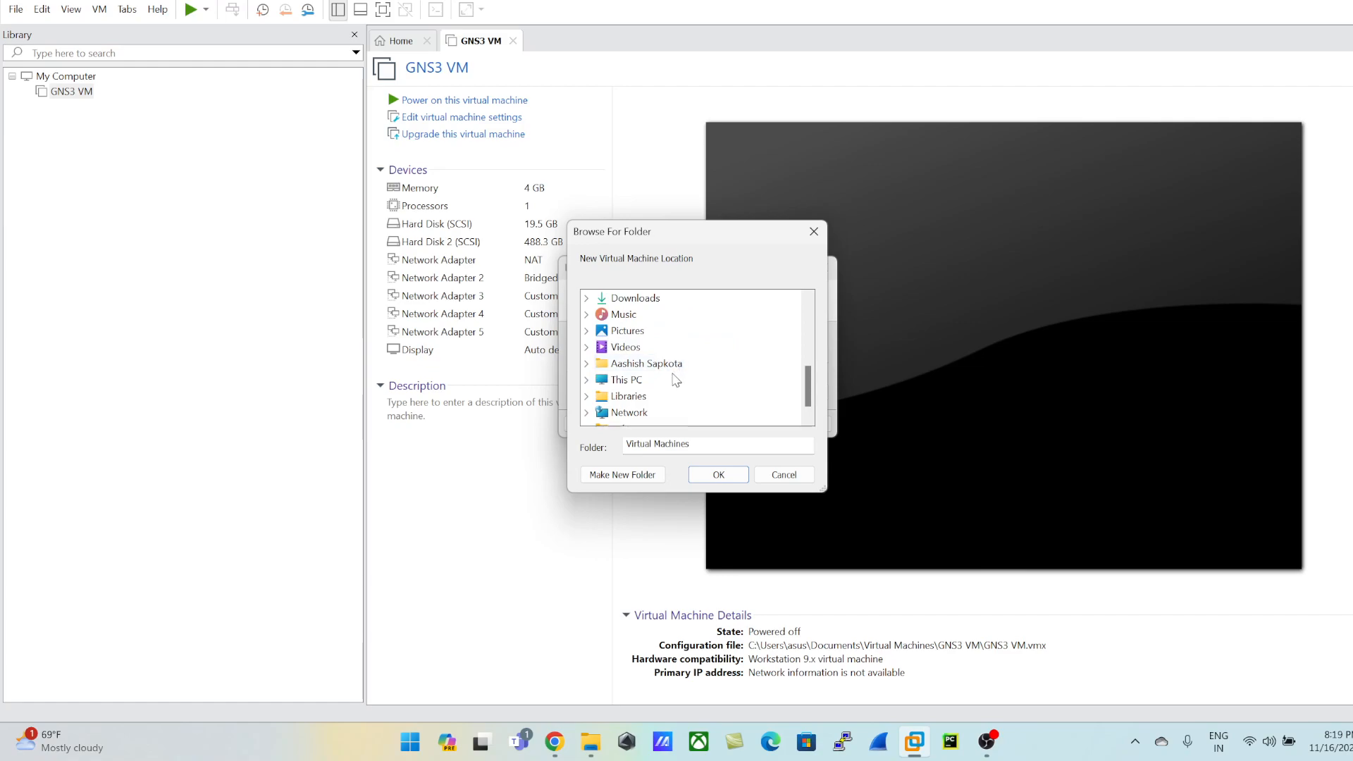
scroll(671, 387, "down", 1)
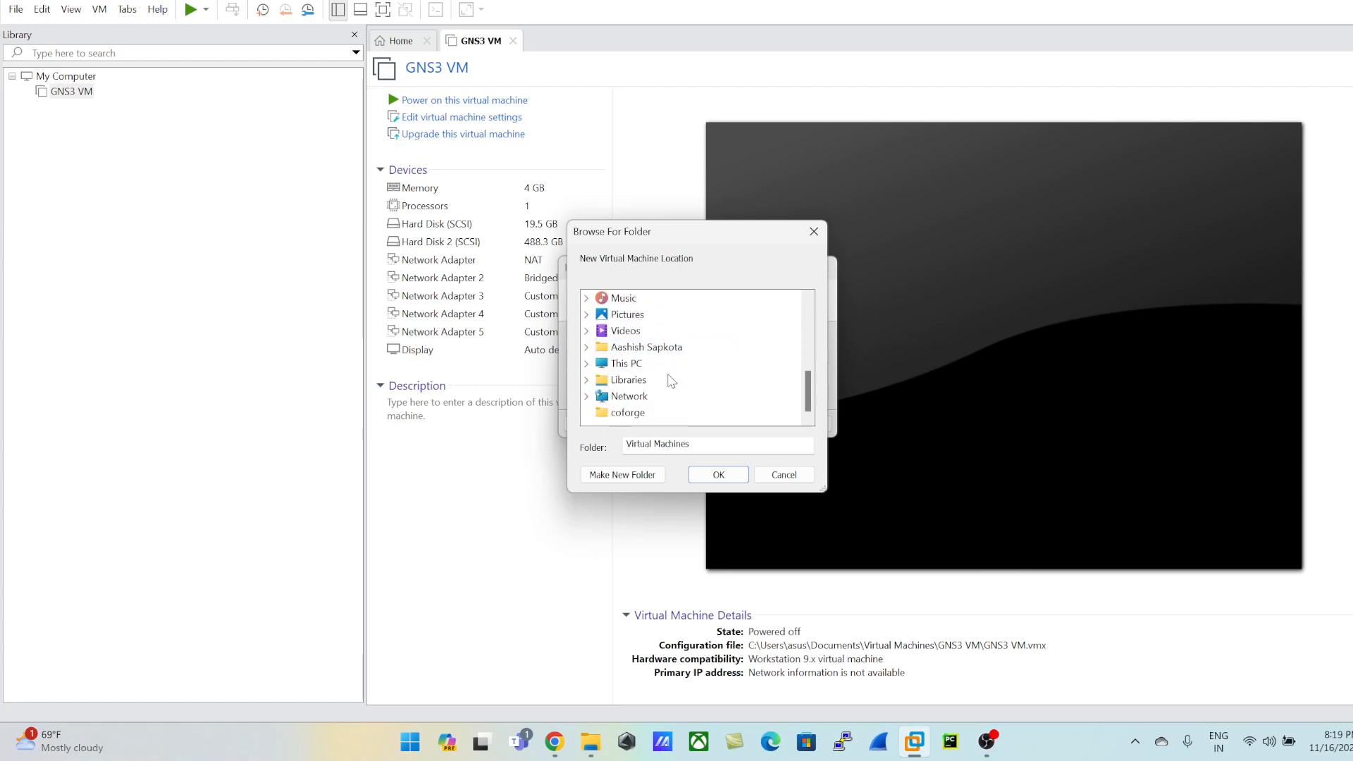
left_click(659, 364)
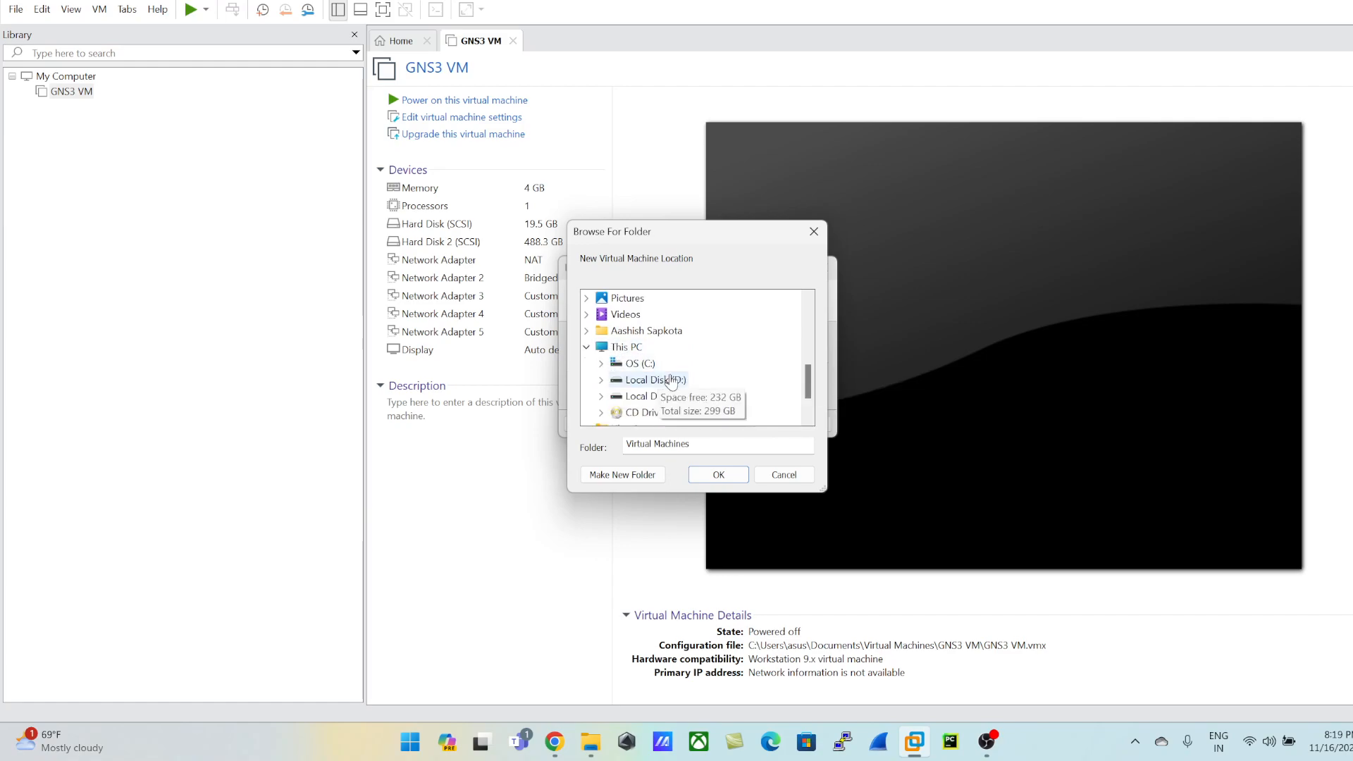
double_click(669, 380)
scroll(718, 364, "down", 1)
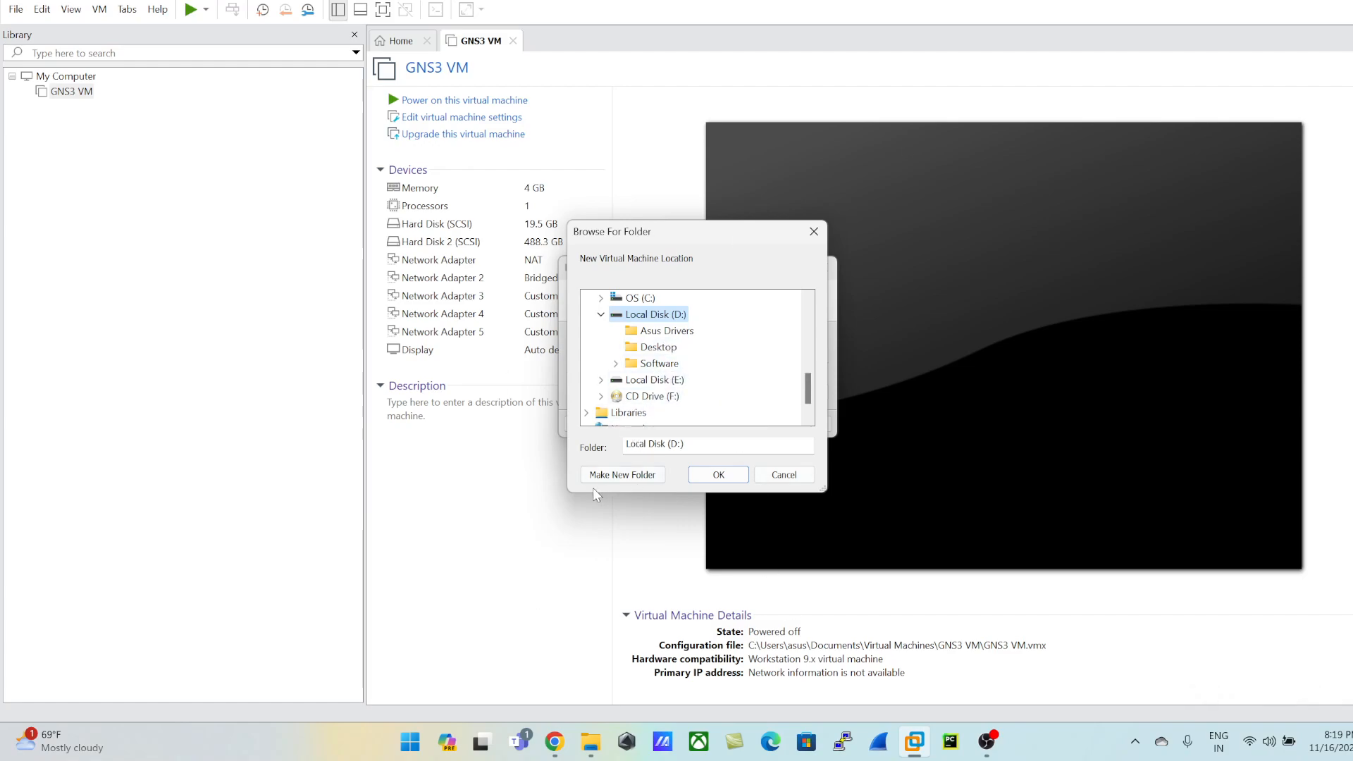
Step: Create a folder named EvengVM on Local Disk (D:), select it as the storage path, and import the virtual machine
left_click(618, 476)
type("Eveng")
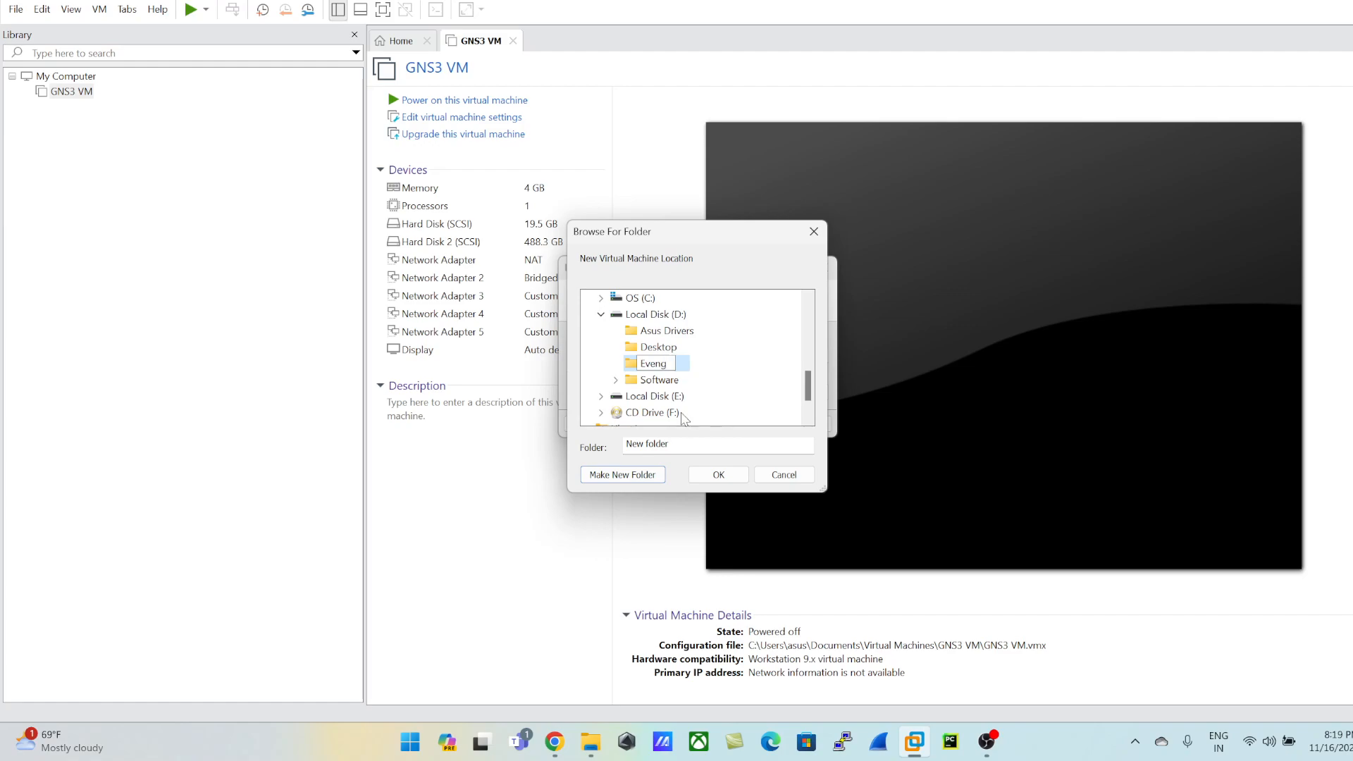
type("VM")
left_click(718, 475)
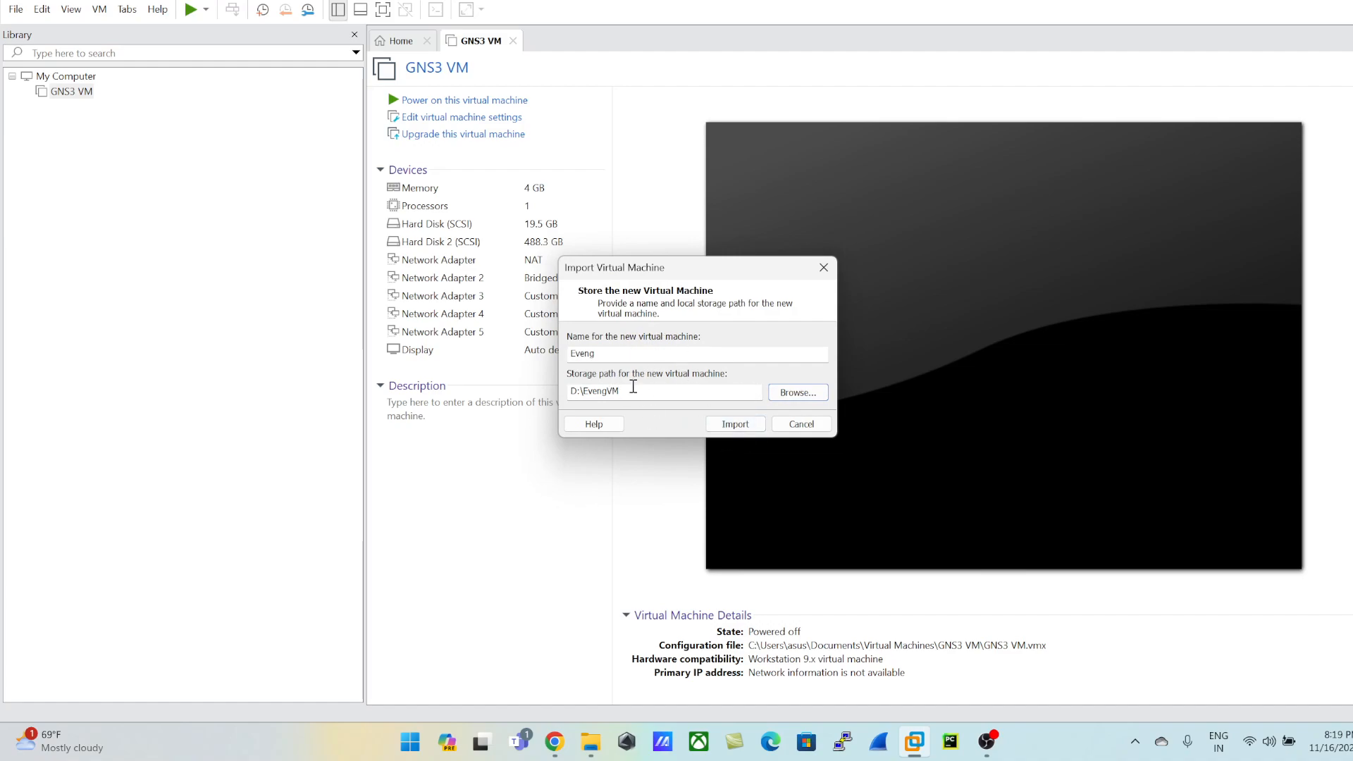
left_click(736, 427)
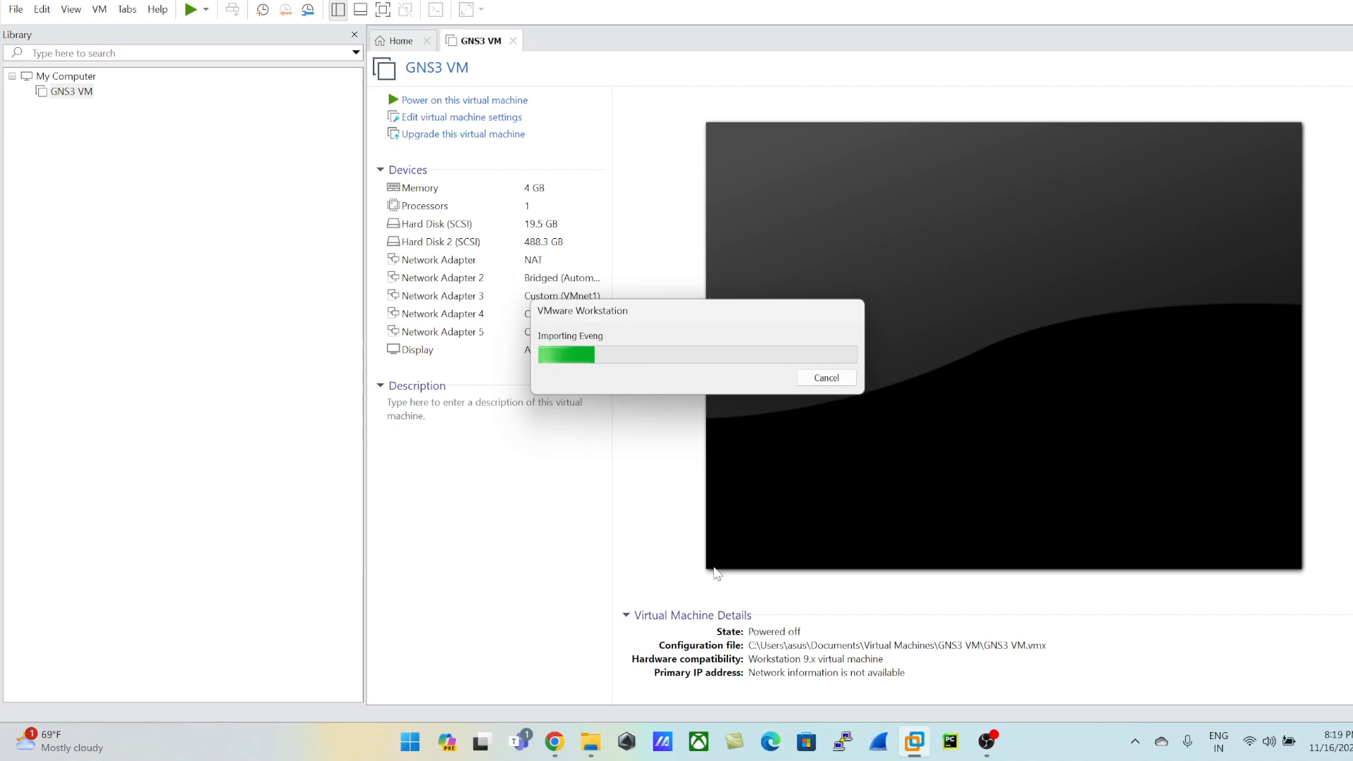
Step: Switch to Chrome to read the Community Edition OVF disk size note on the EVE-NG download page, and return to VMware Workstation
left_click(554, 741)
scroll(395, 388, "up", 5)
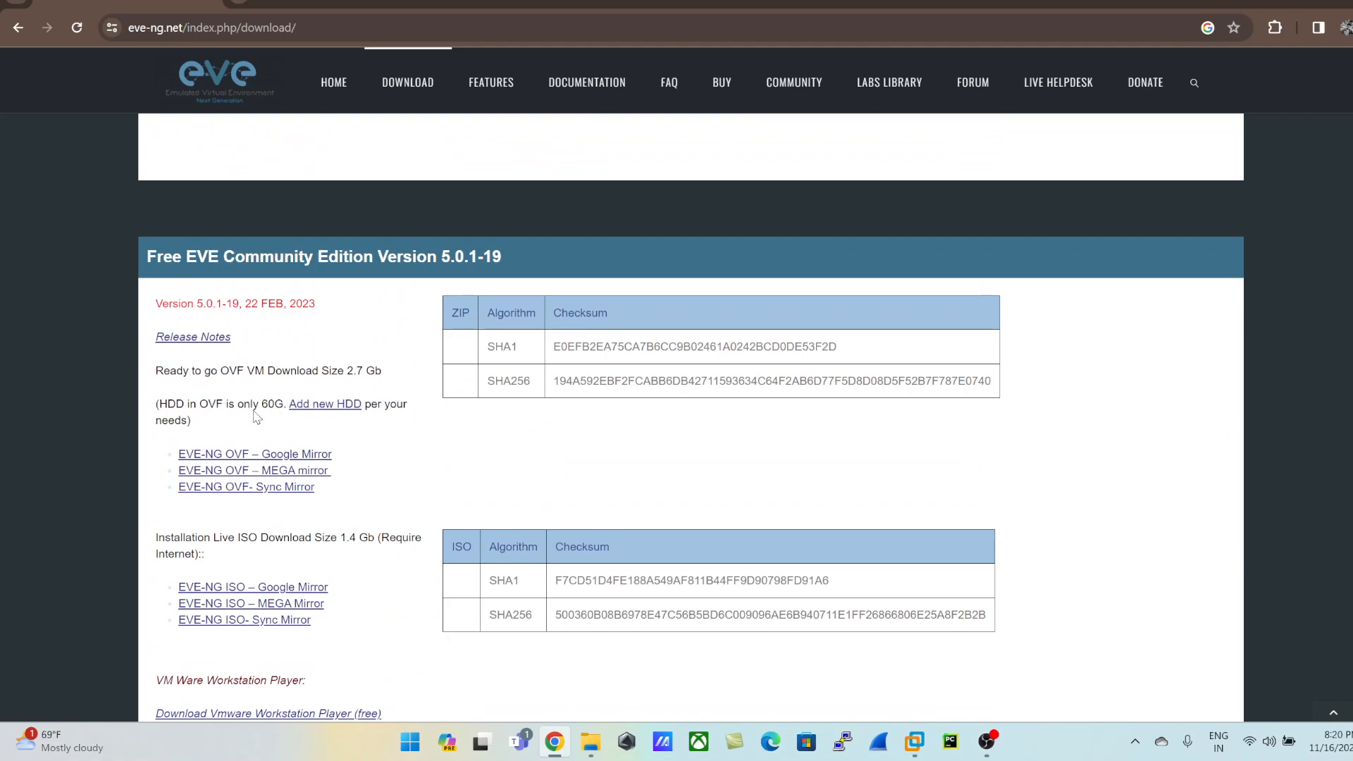
left_click_drag(281, 403, 156, 412)
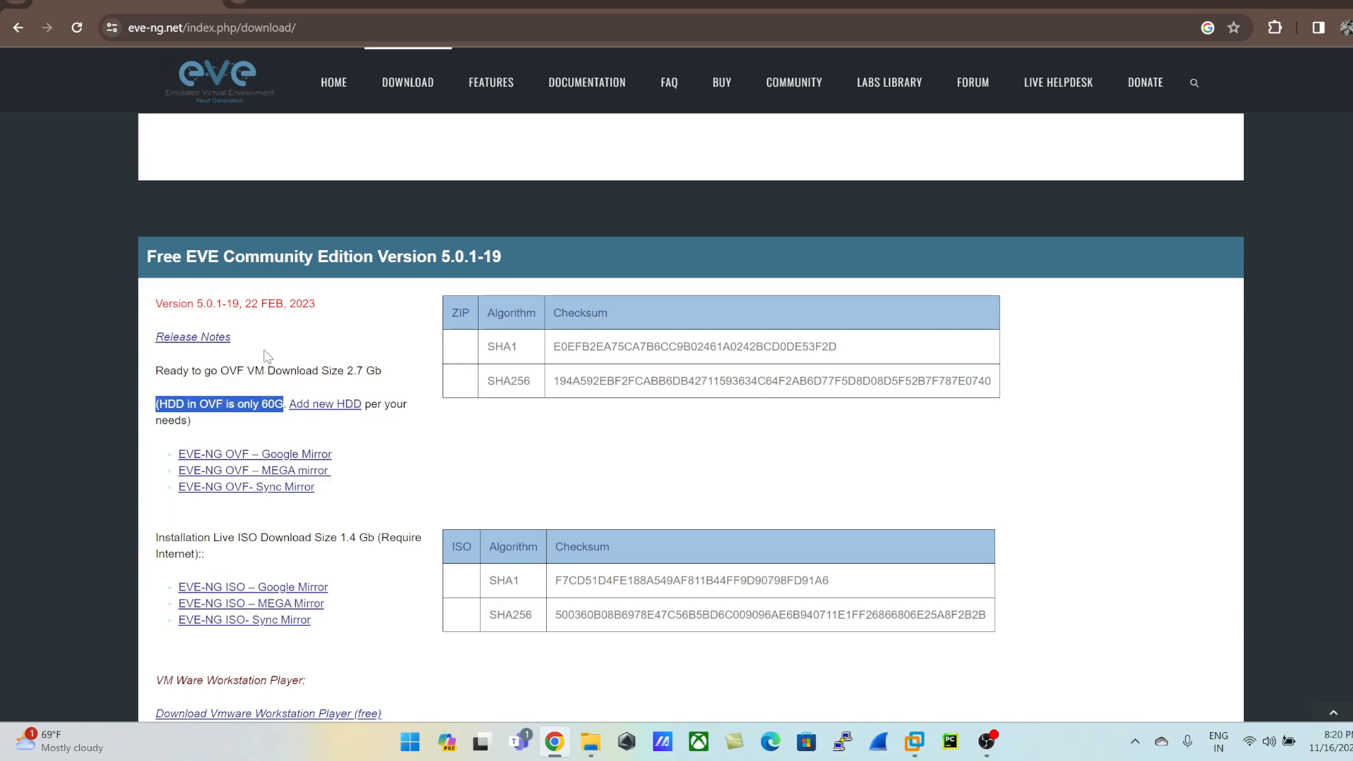
scroll(361, 375, "down", 10)
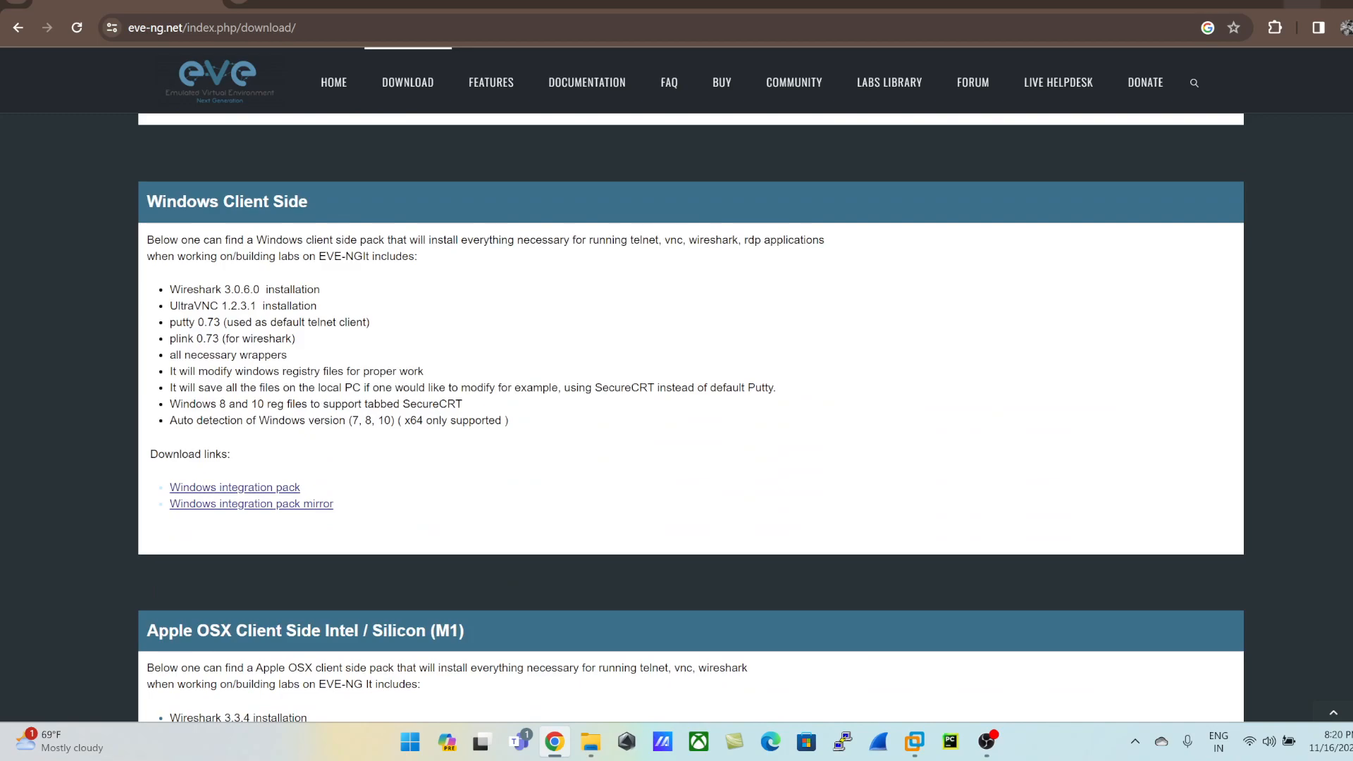
left_click(554, 741)
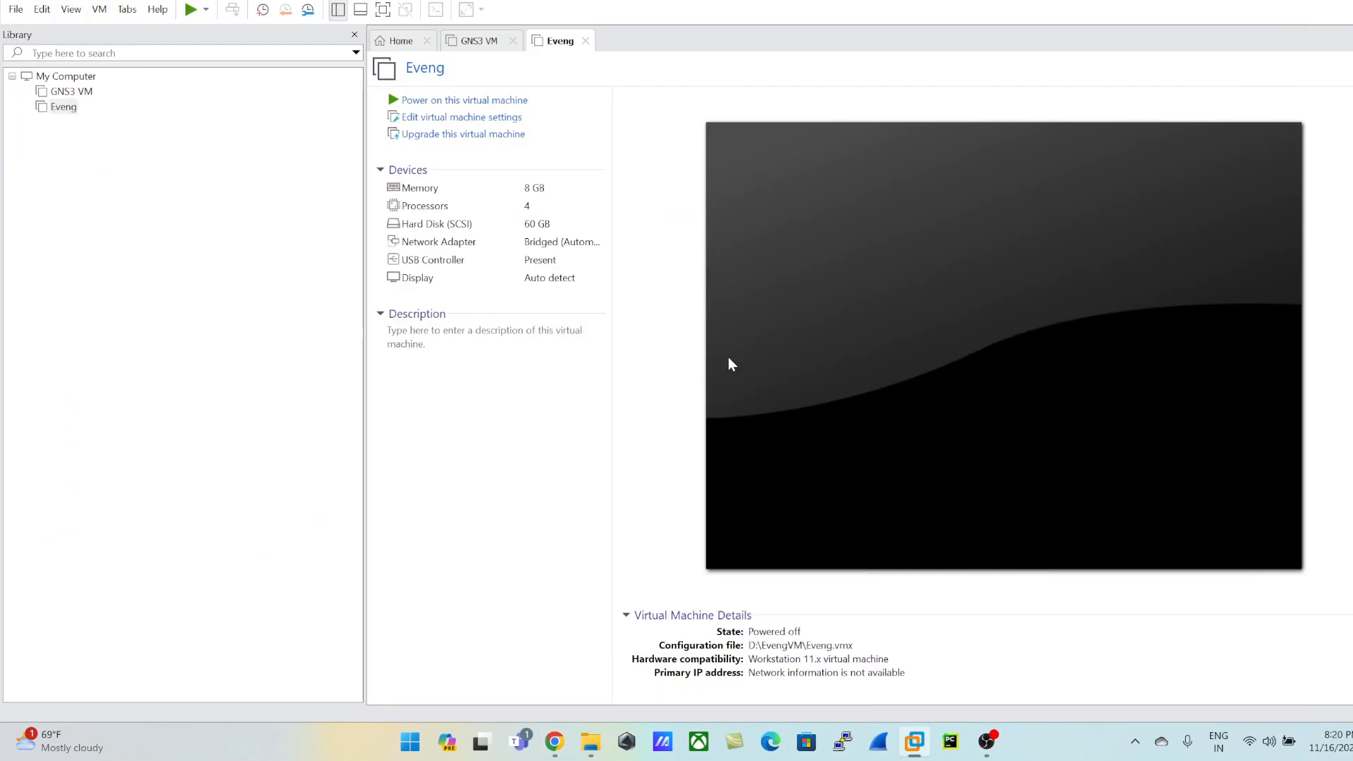
Step: Open the Eveng virtual machine's settings and review its memory, processor and hard disk configuration
left_click(64, 107)
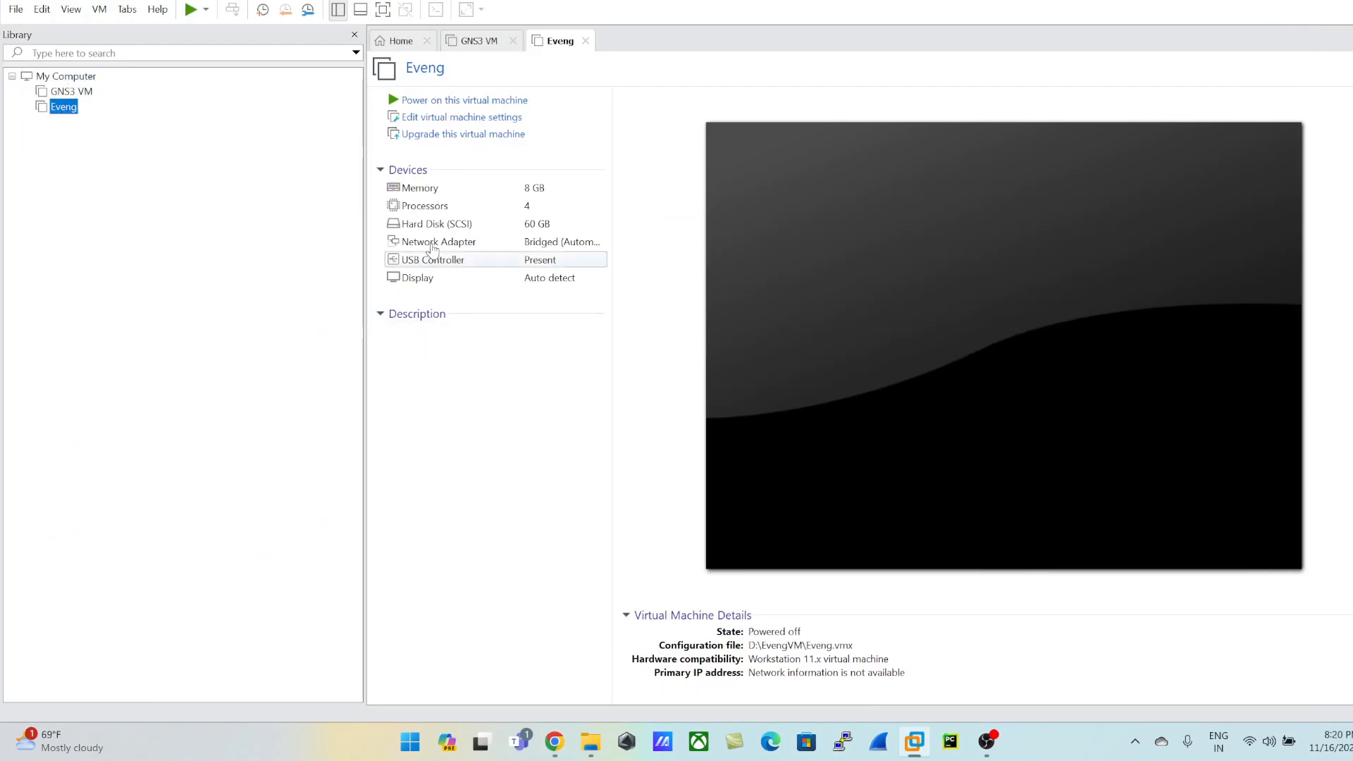
left_click(470, 124)
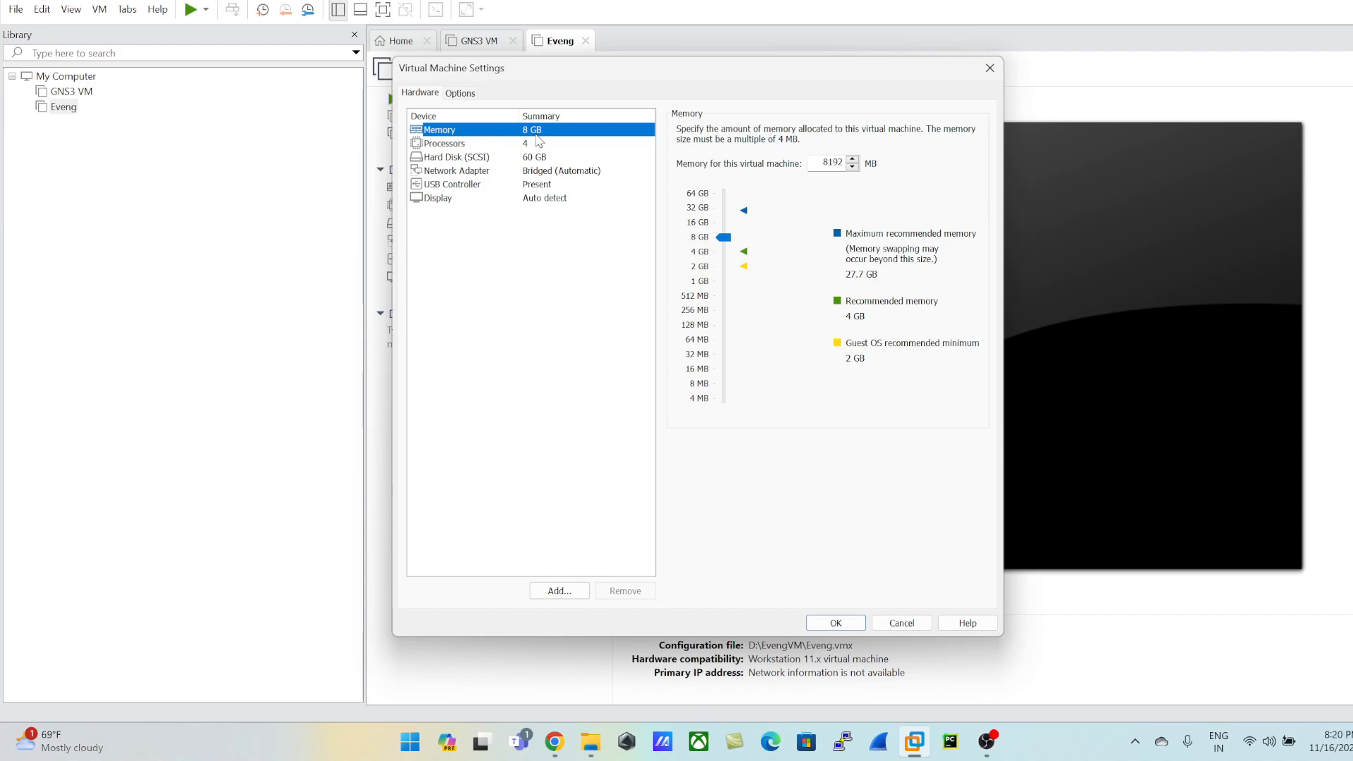
left_click(459, 144)
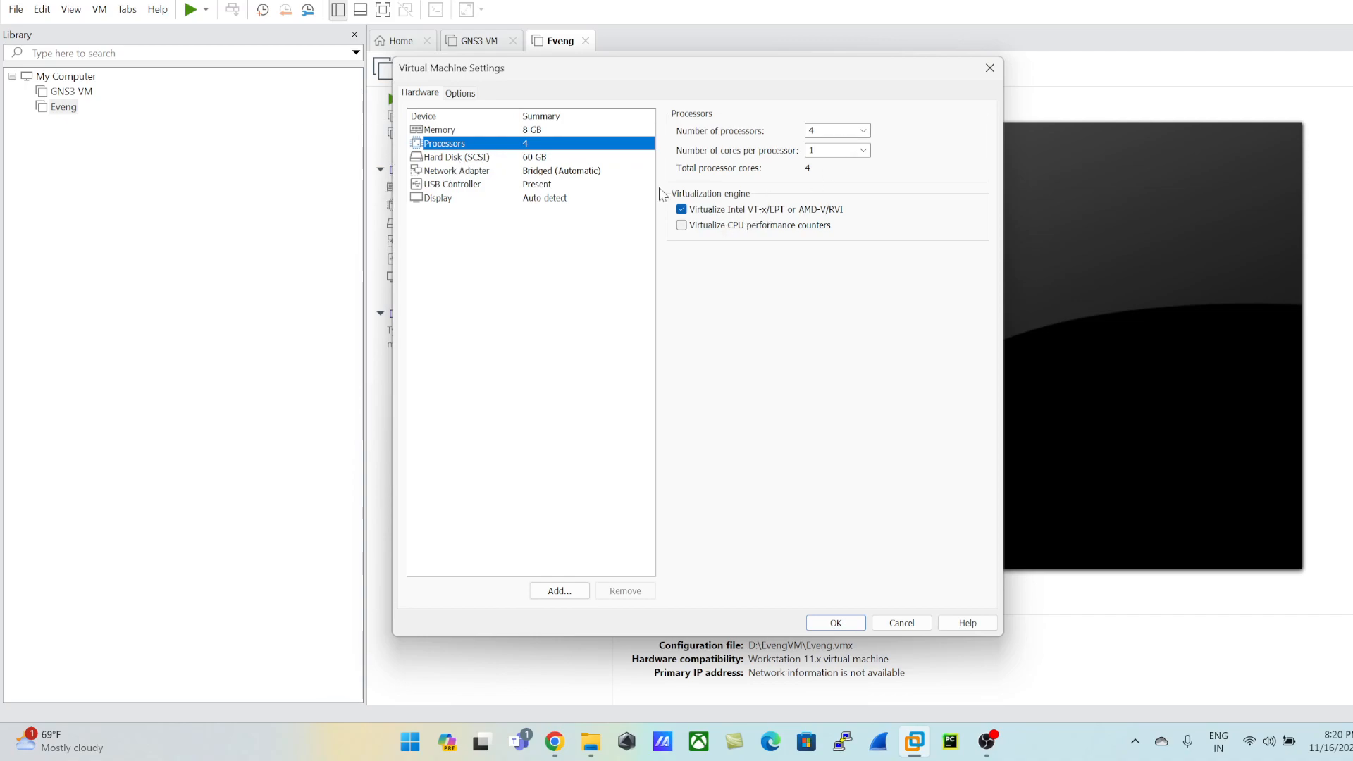
left_click(471, 158)
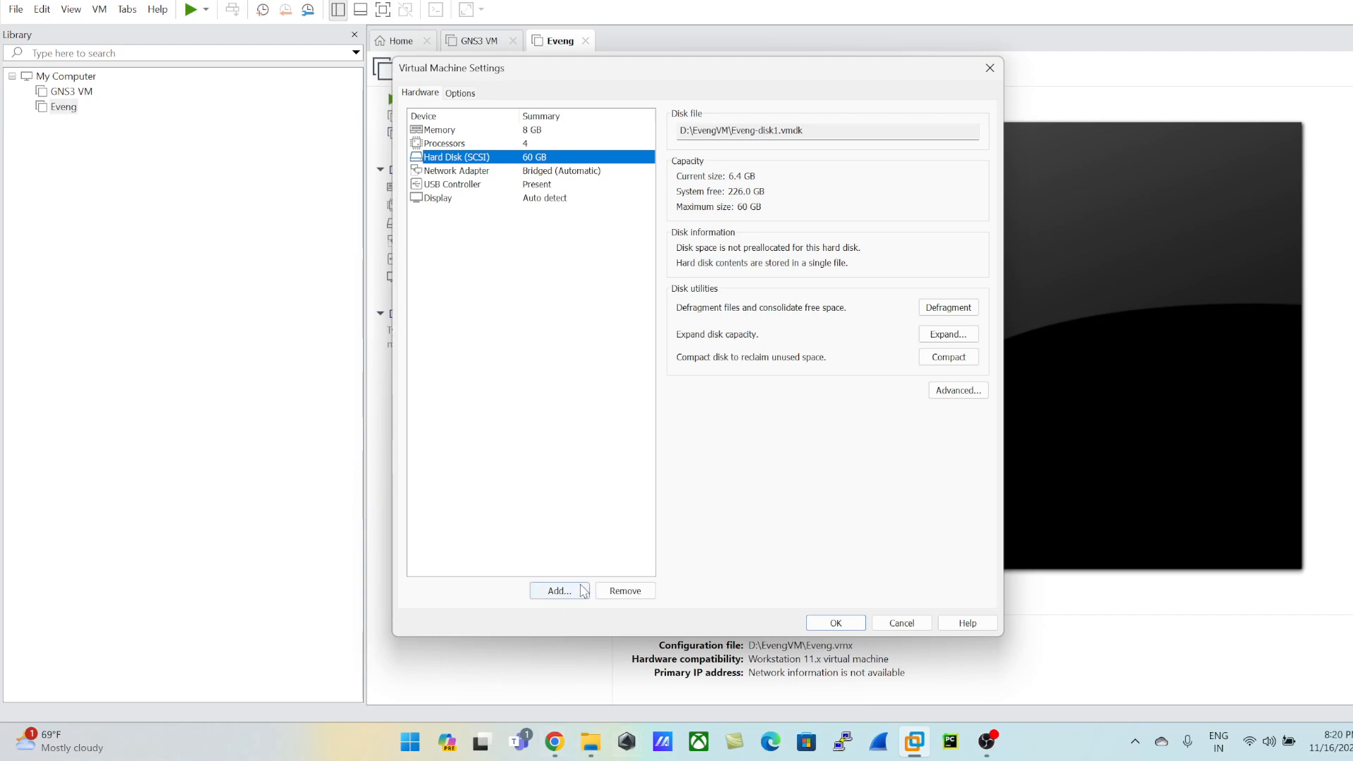
Step: Add a new 100 GB virtual hard disk to Eveng, stored as a single file
left_click(558, 591)
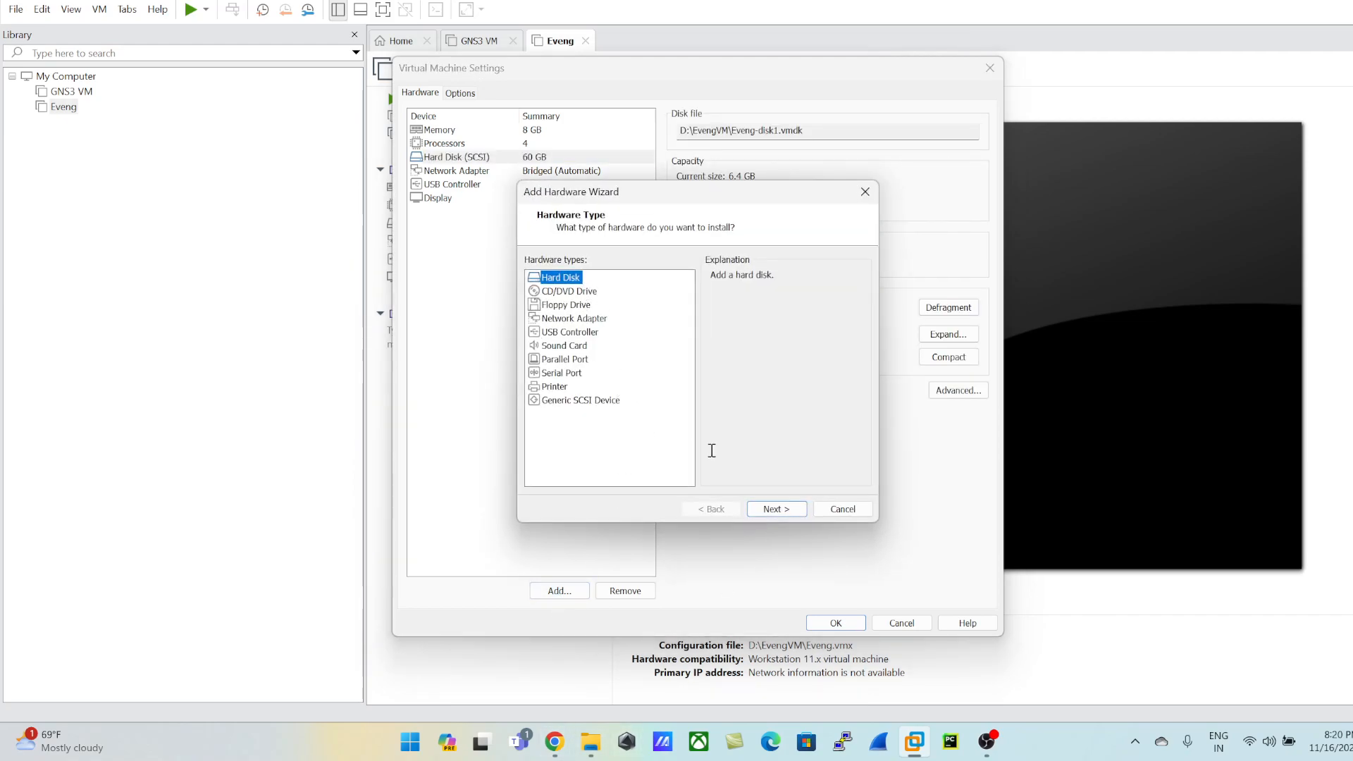
left_click(774, 509)
left_click(773, 508)
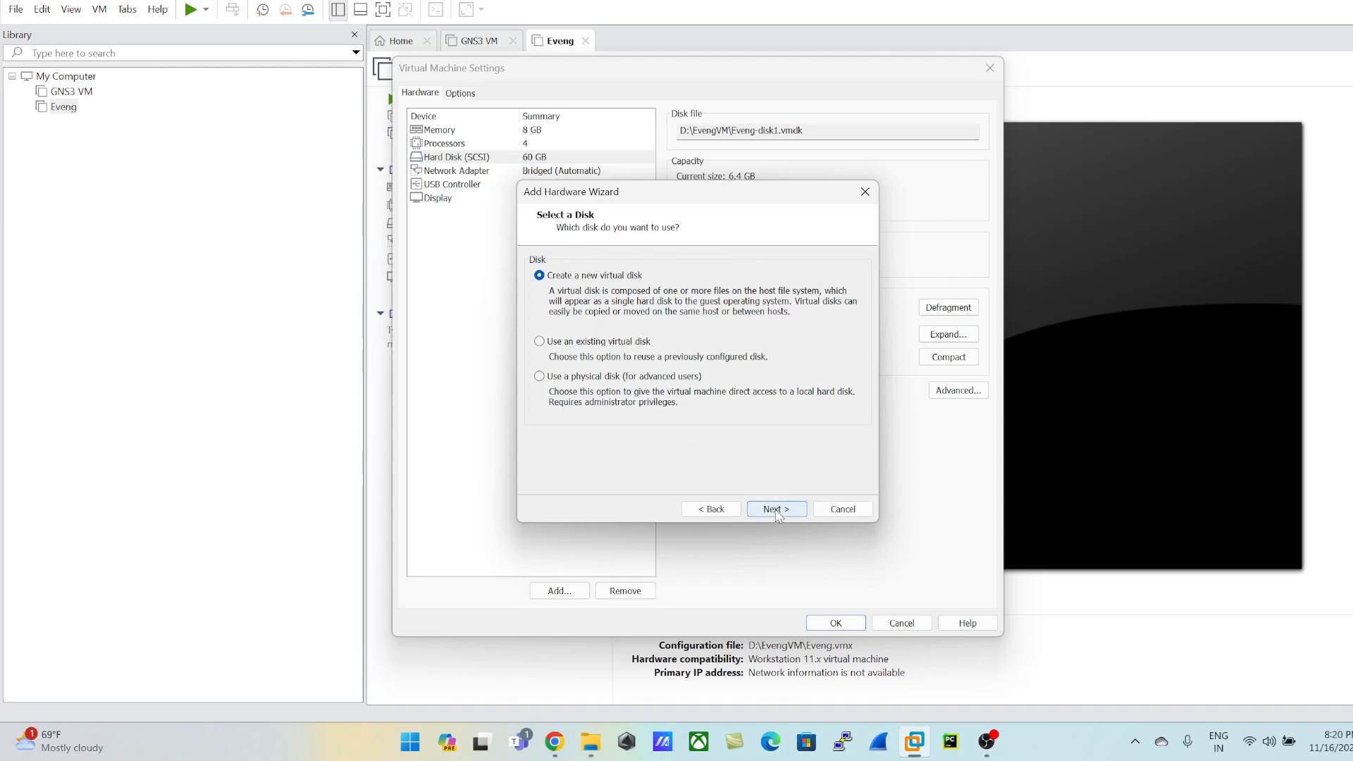
left_click(775, 509)
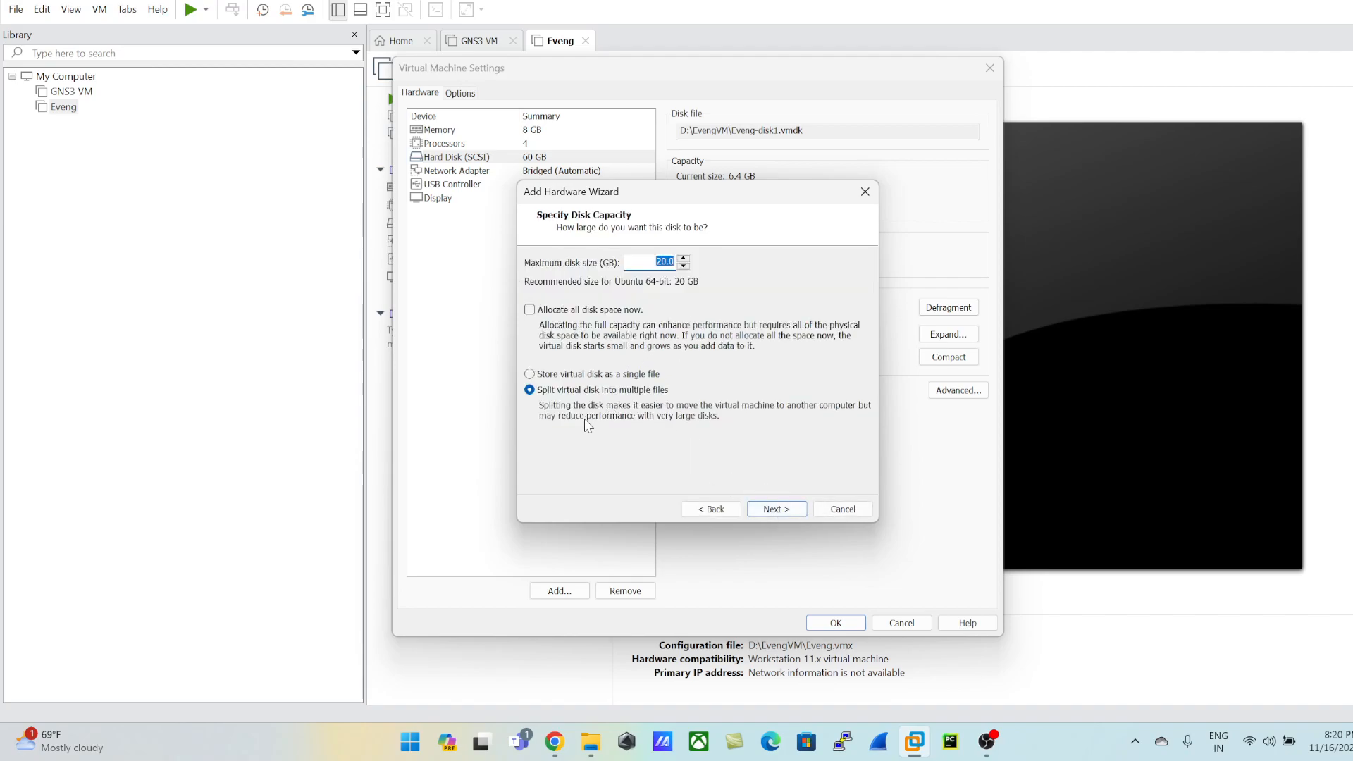
left_click(601, 375)
left_click_drag(652, 262, 751, 275)
type("100")
left_click(776, 508)
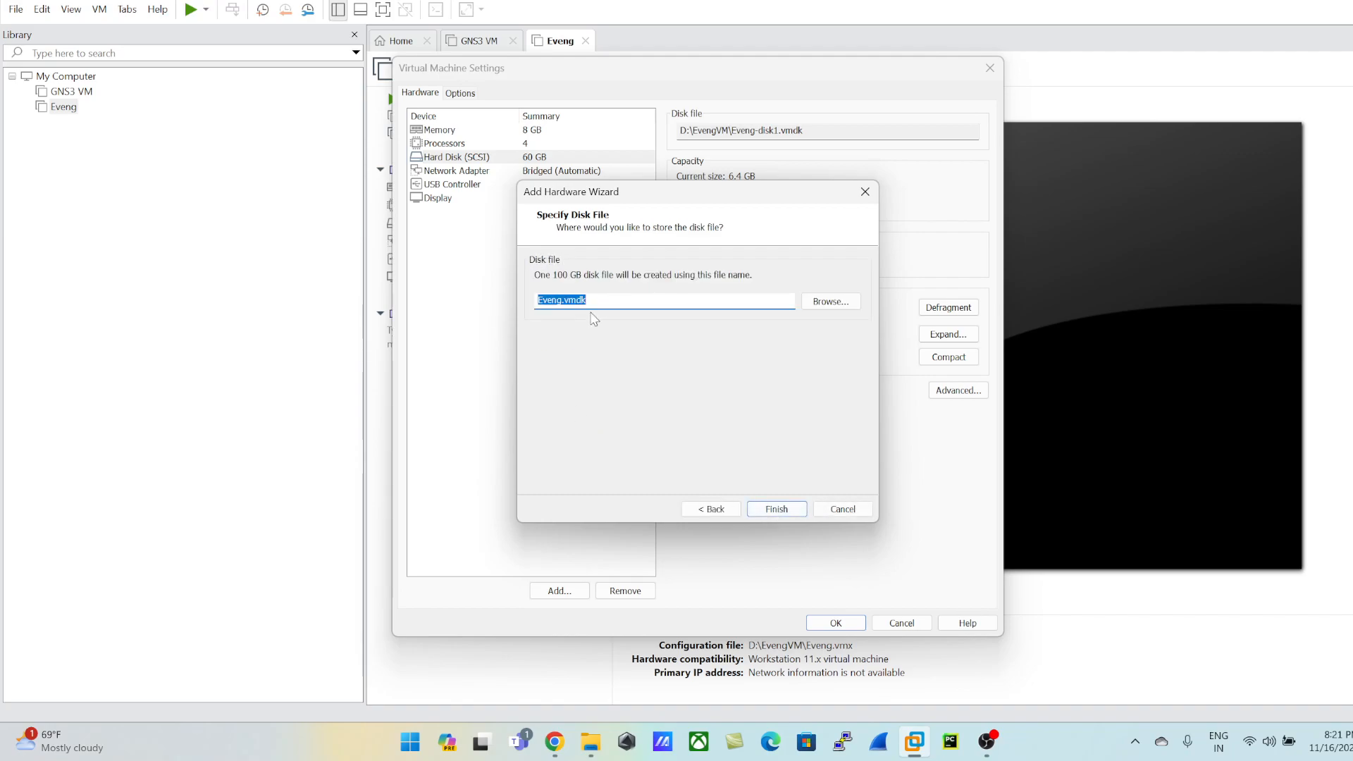
Step: Save the new disk file as Eveng in the EVE-COM-5.0.1-19 folder in Software on Local Disk (D:), and finish adding the disk
left_click(831, 301)
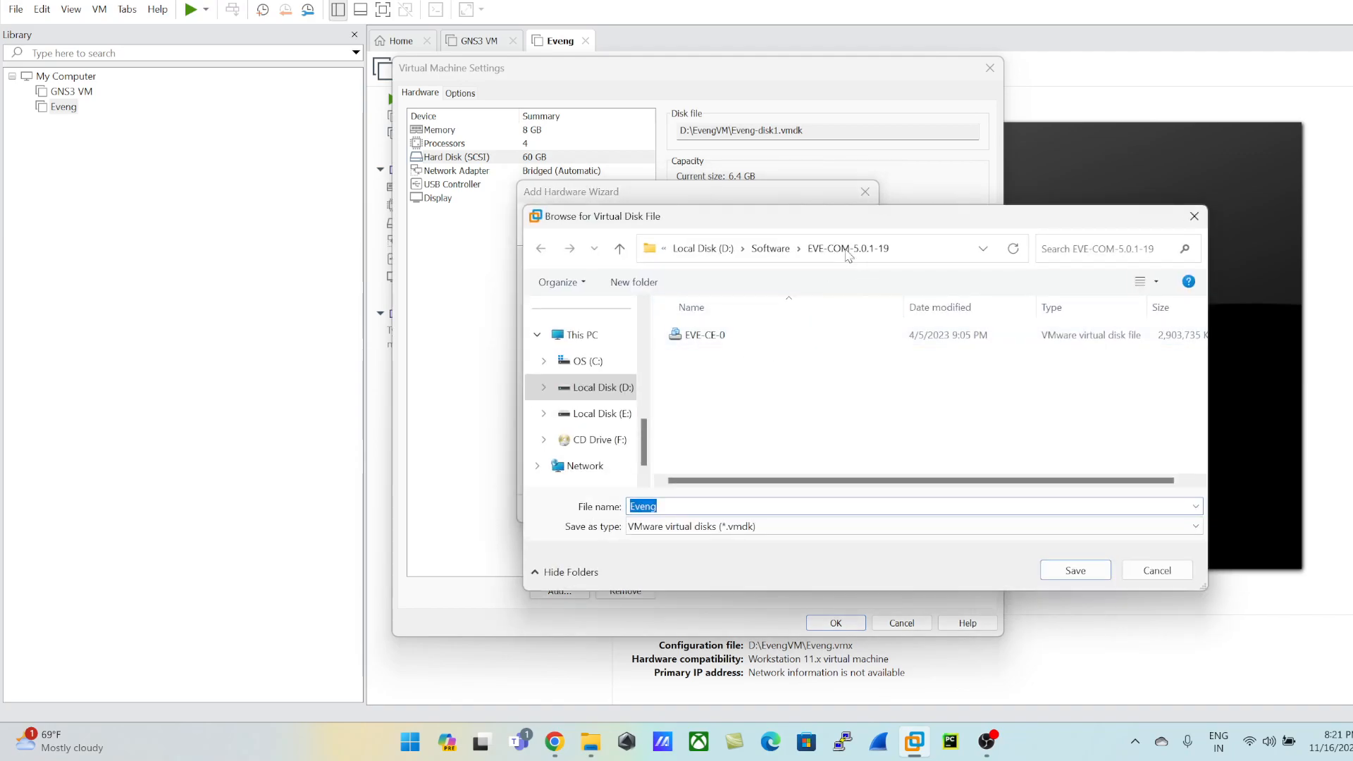
left_click(1088, 571)
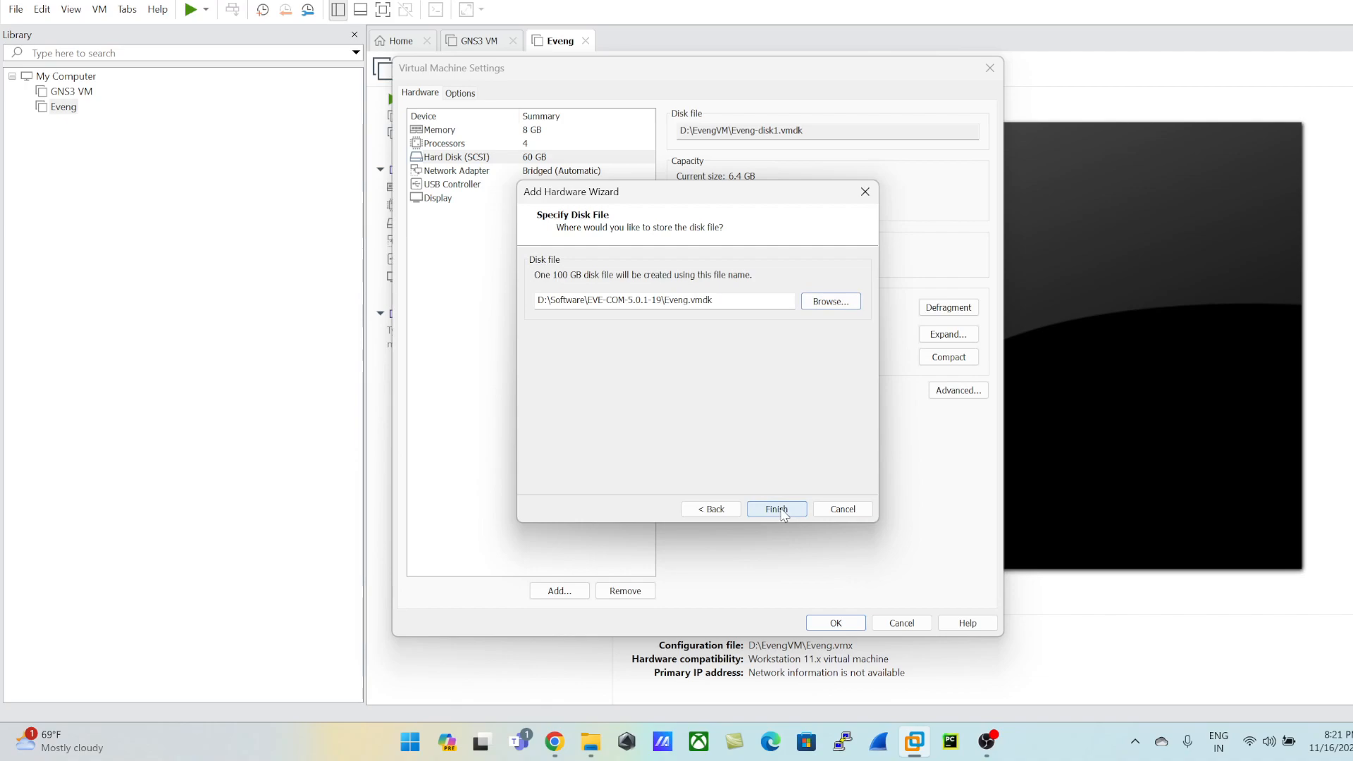
left_click(776, 509)
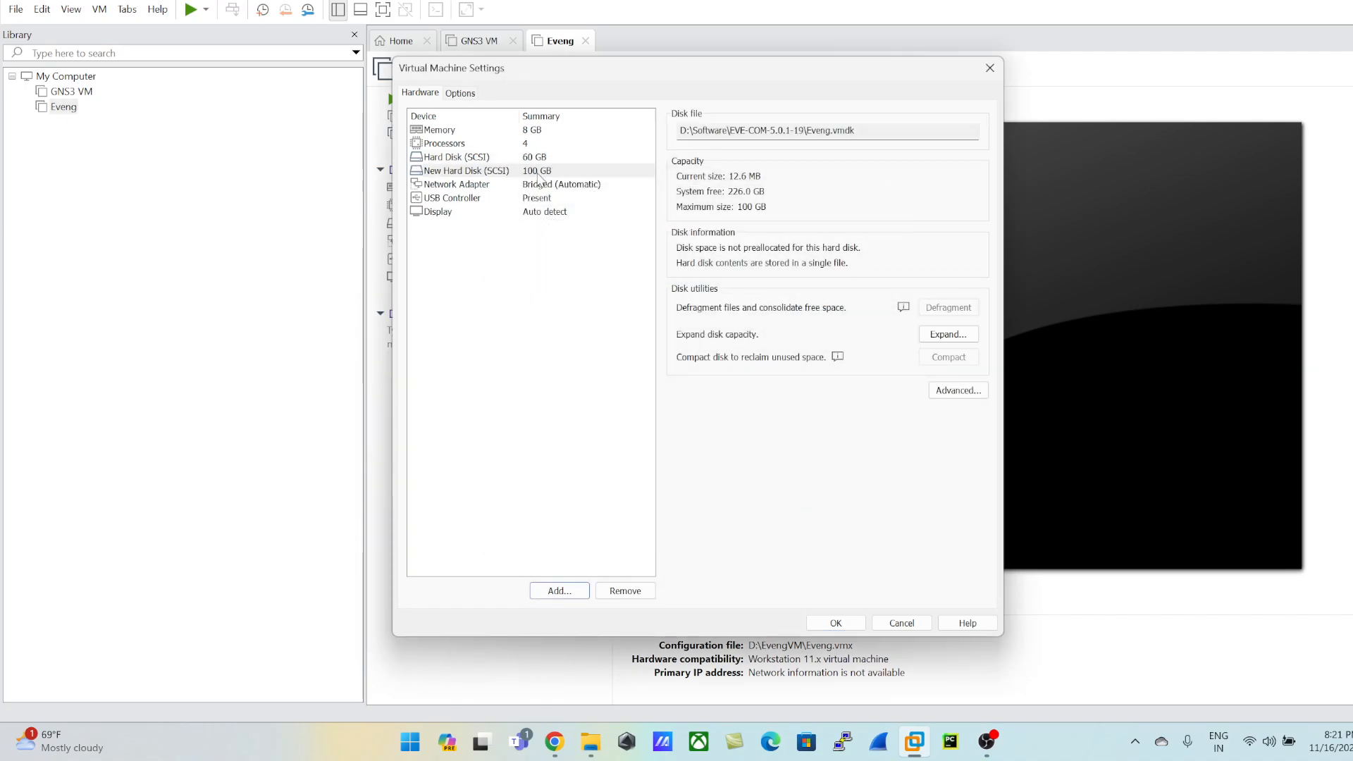
Step: Set Eveng's network adapter to the custom virtual network VMnet8 (NAT)
left_click(488, 199)
left_click(485, 185)
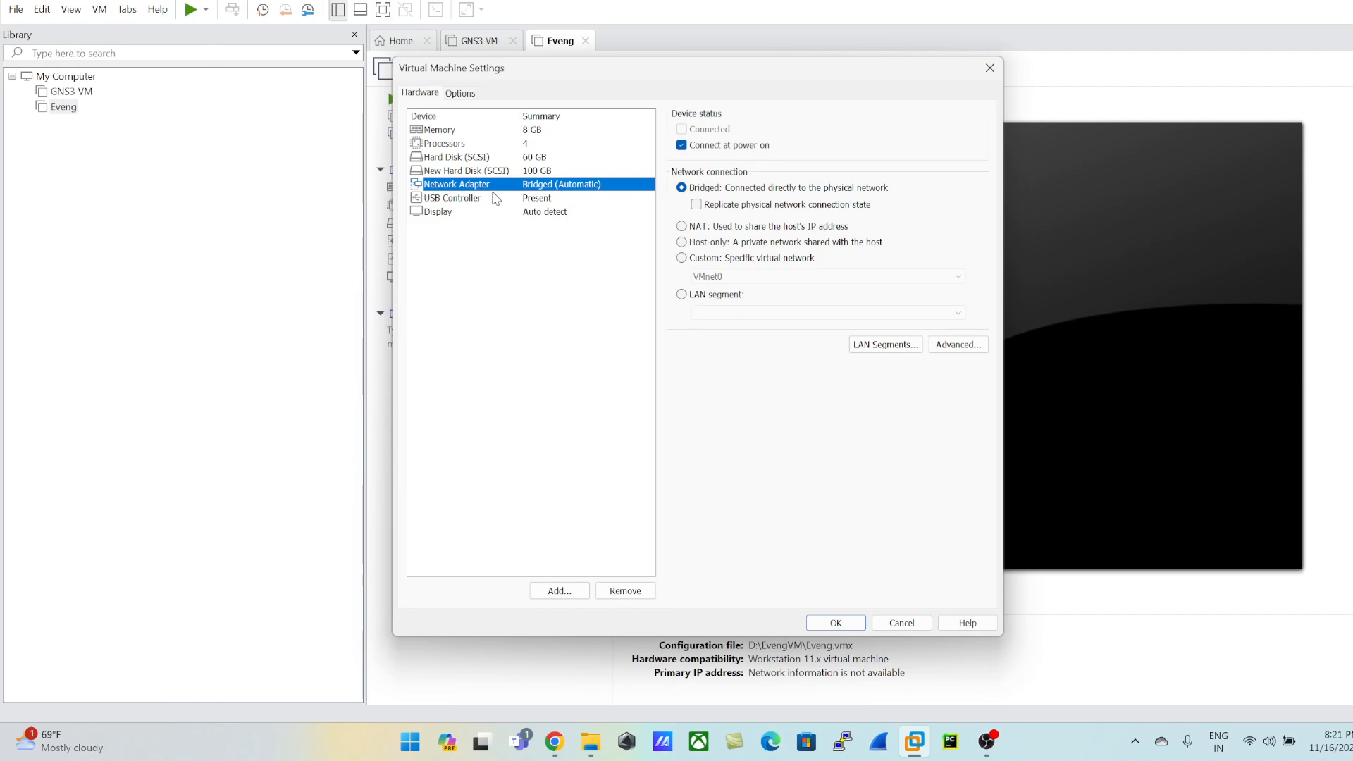
left_click(718, 259)
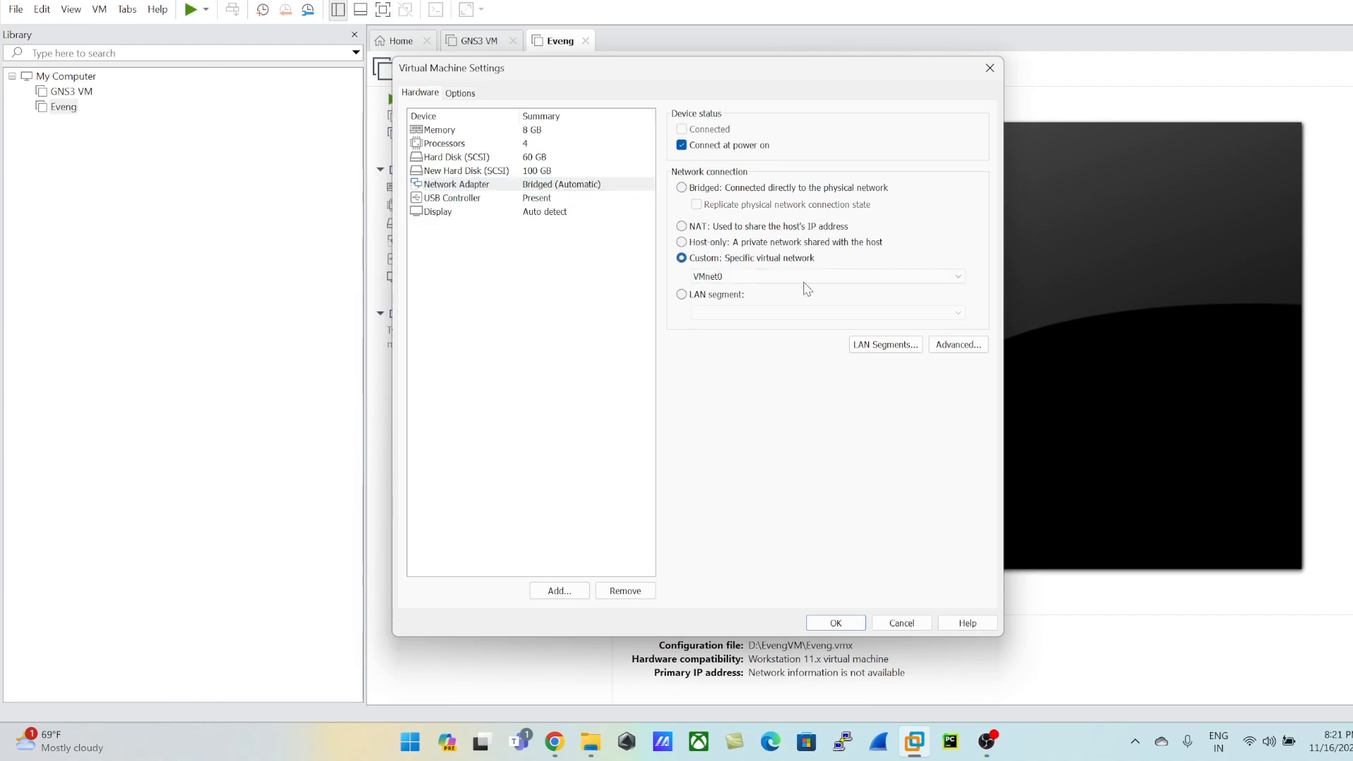
left_click(801, 276)
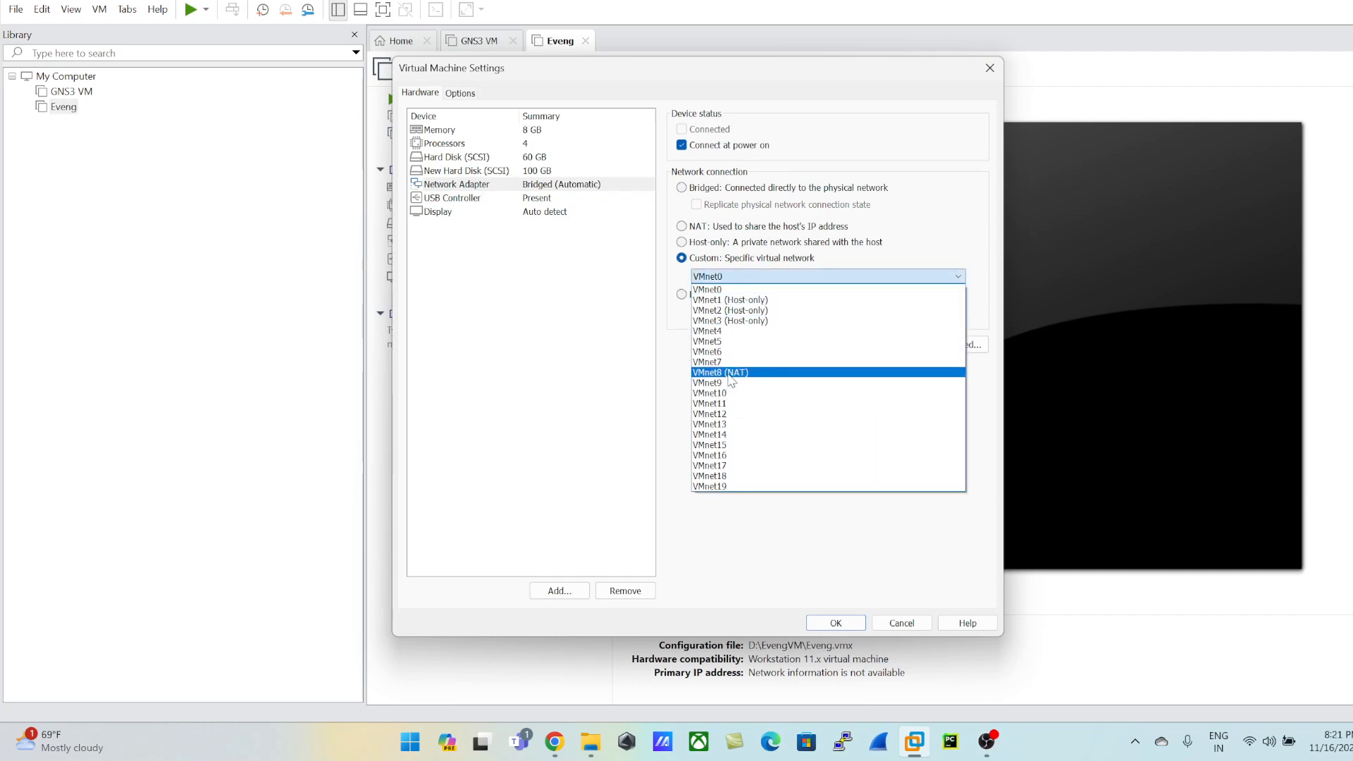
left_click(722, 372)
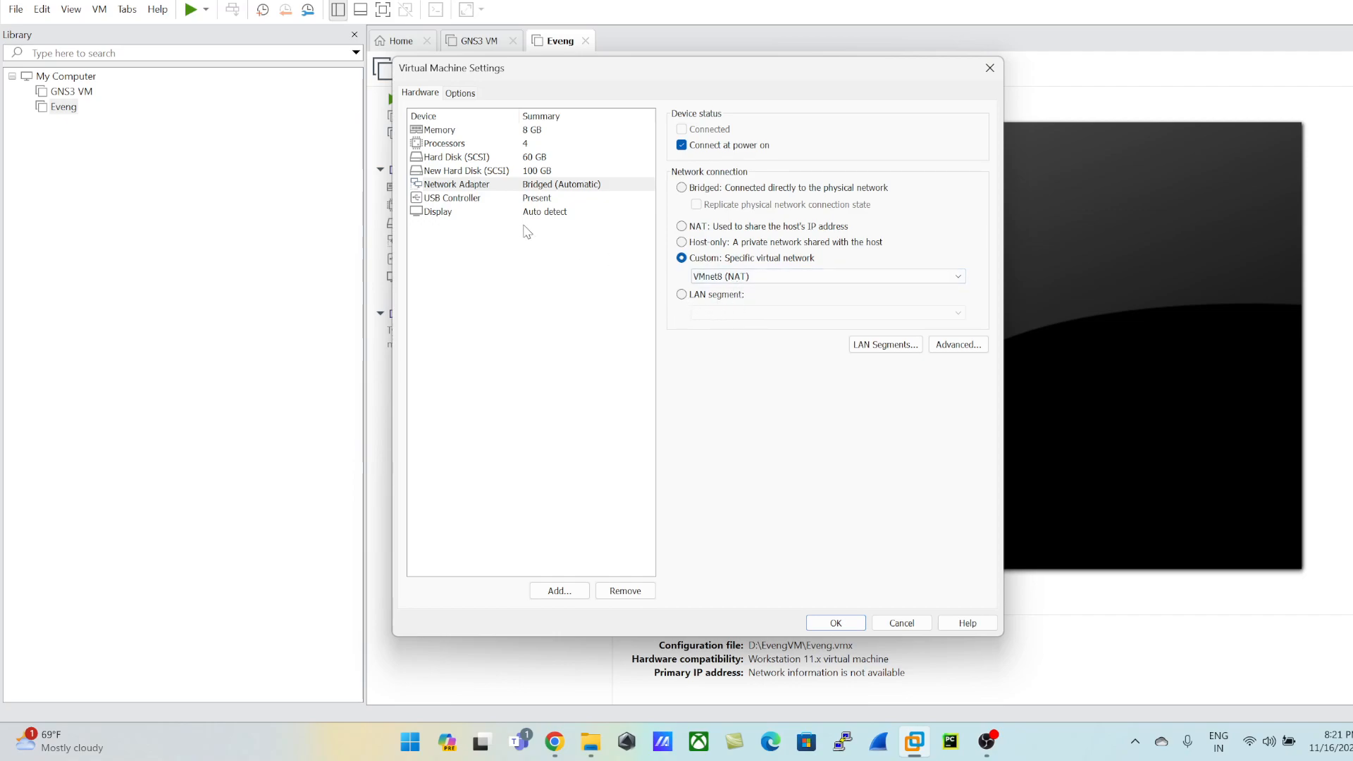
Step: Switch the network adapter to a bridged connection, and set it back to the custom VMnet8 (NAT) network
left_click(520, 185)
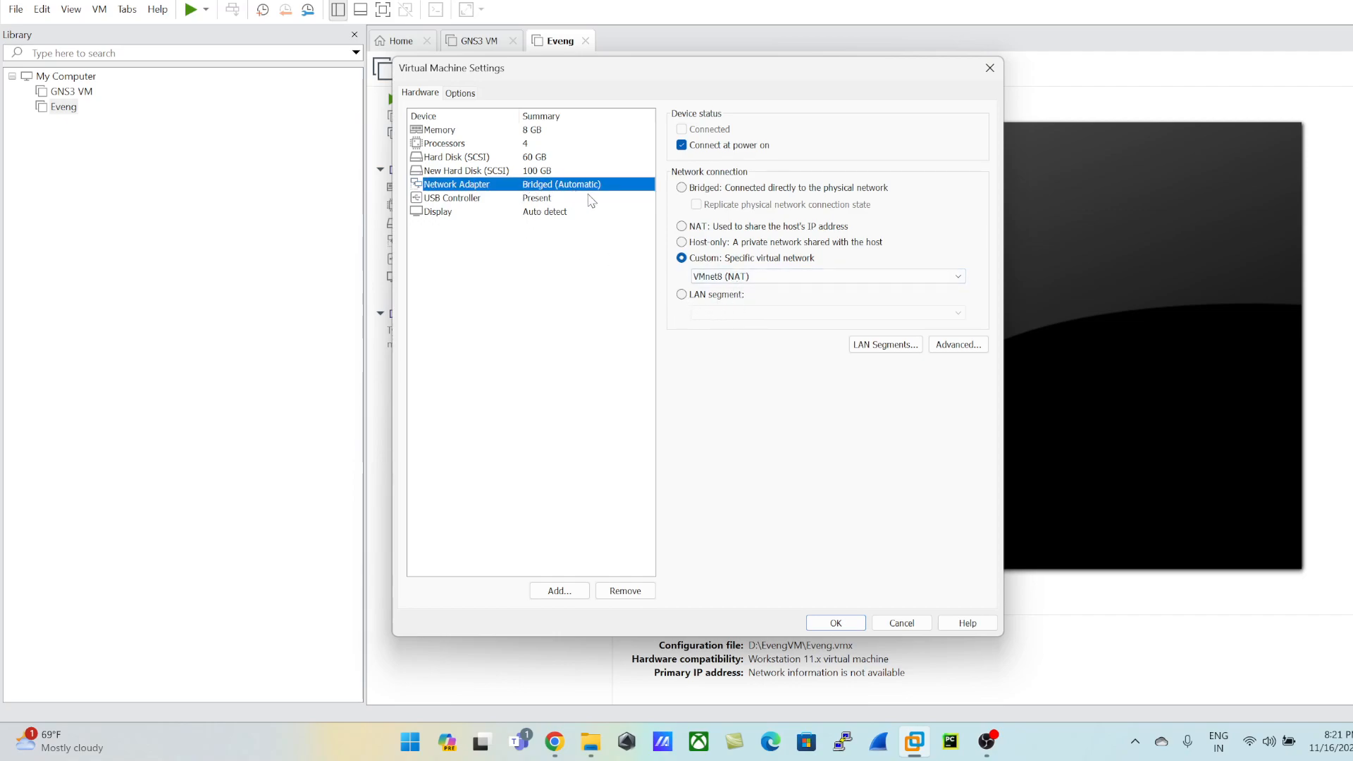
left_click(694, 189)
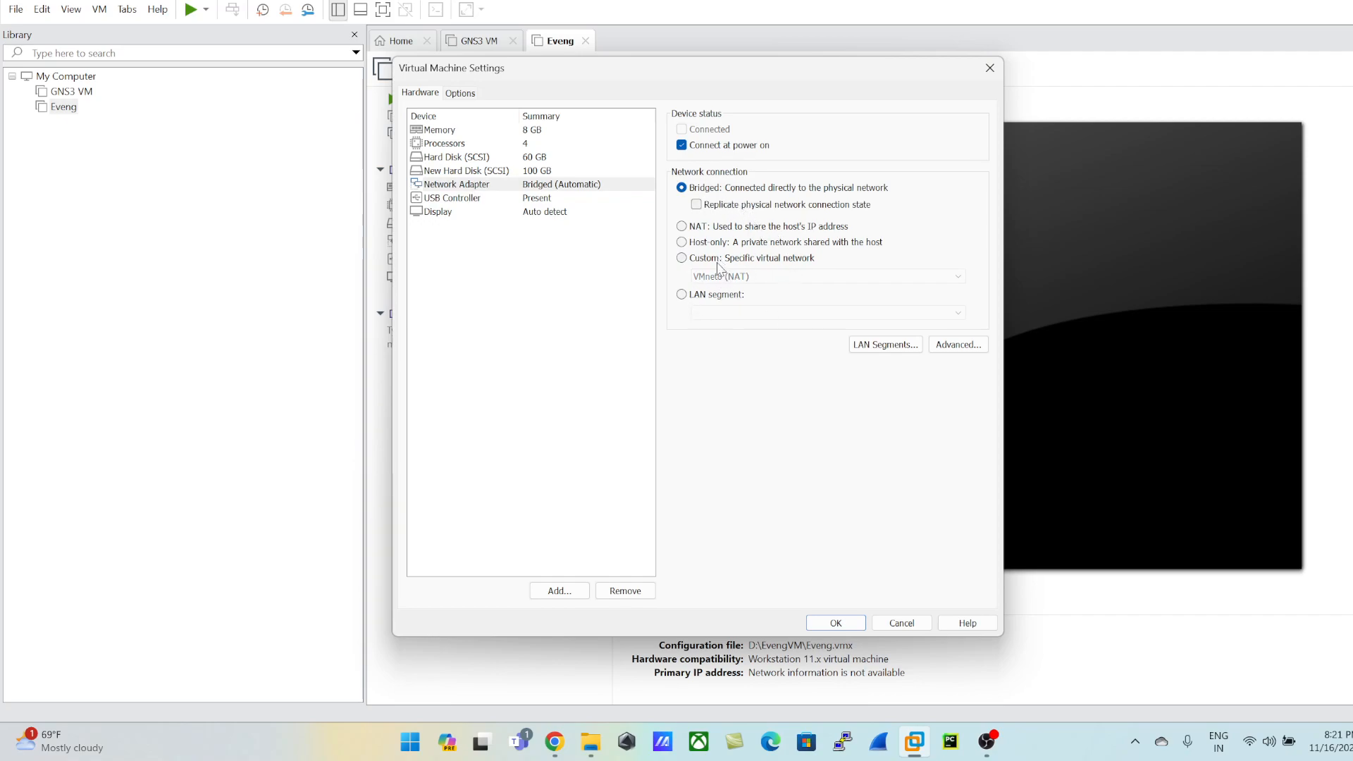
left_click(693, 259)
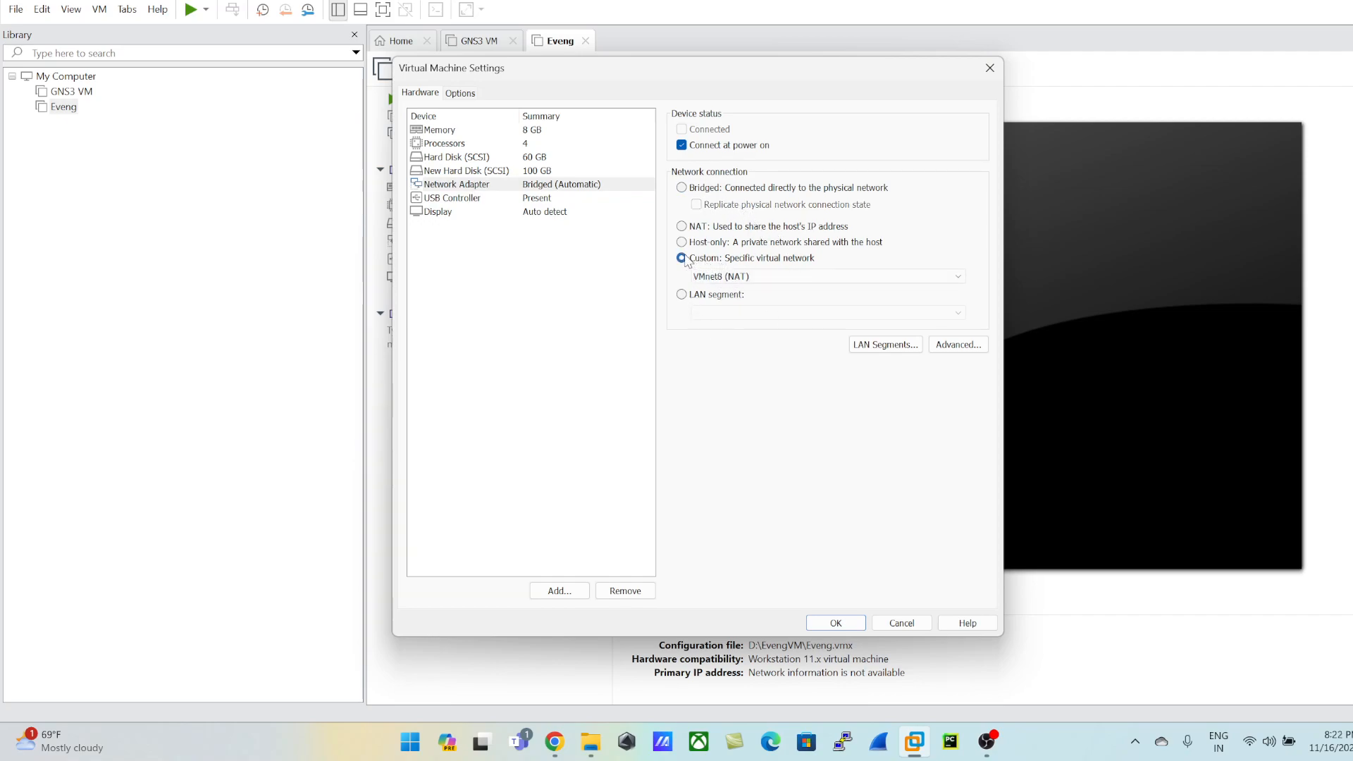
left_click(746, 282)
left_click(722, 379)
Step: Save Eveng's hardware settings and review the configured networks in the Virtual Network Editor
left_click(839, 627)
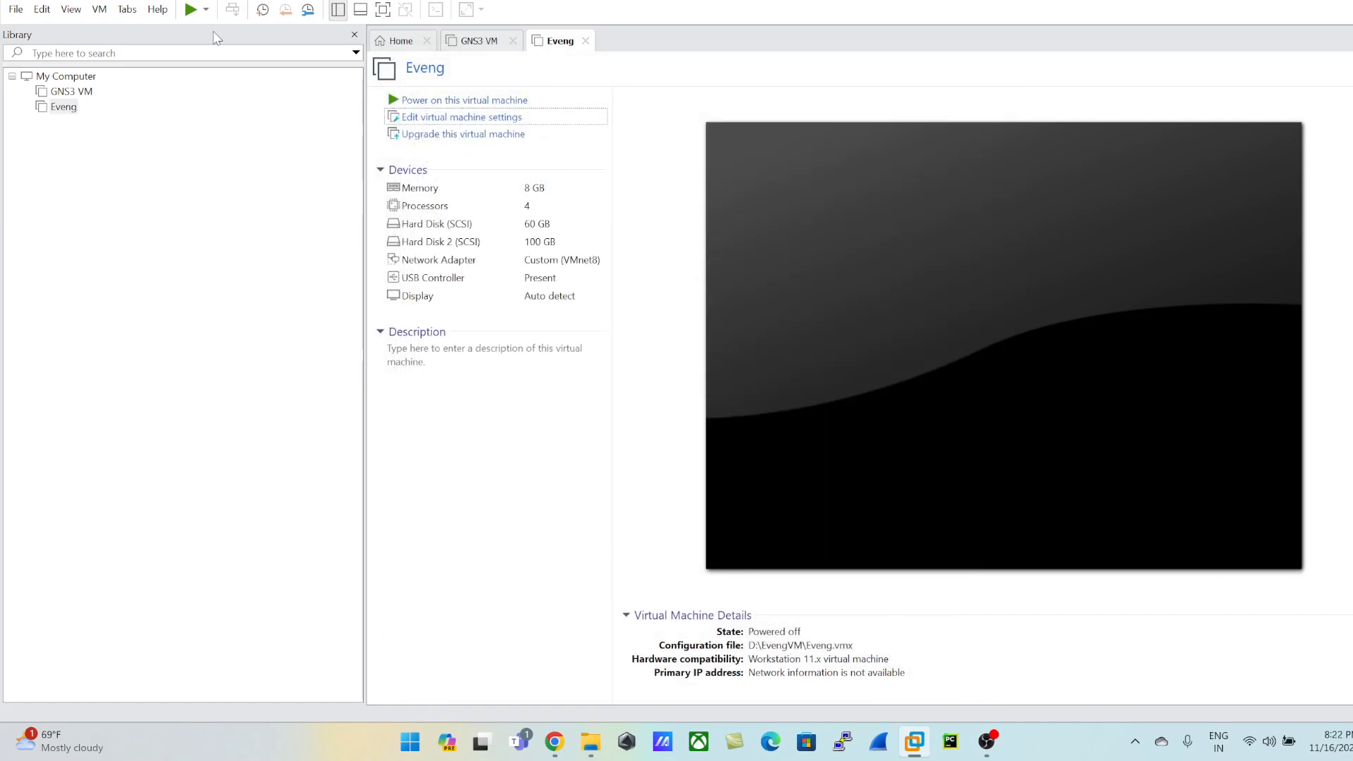
left_click(46, 16)
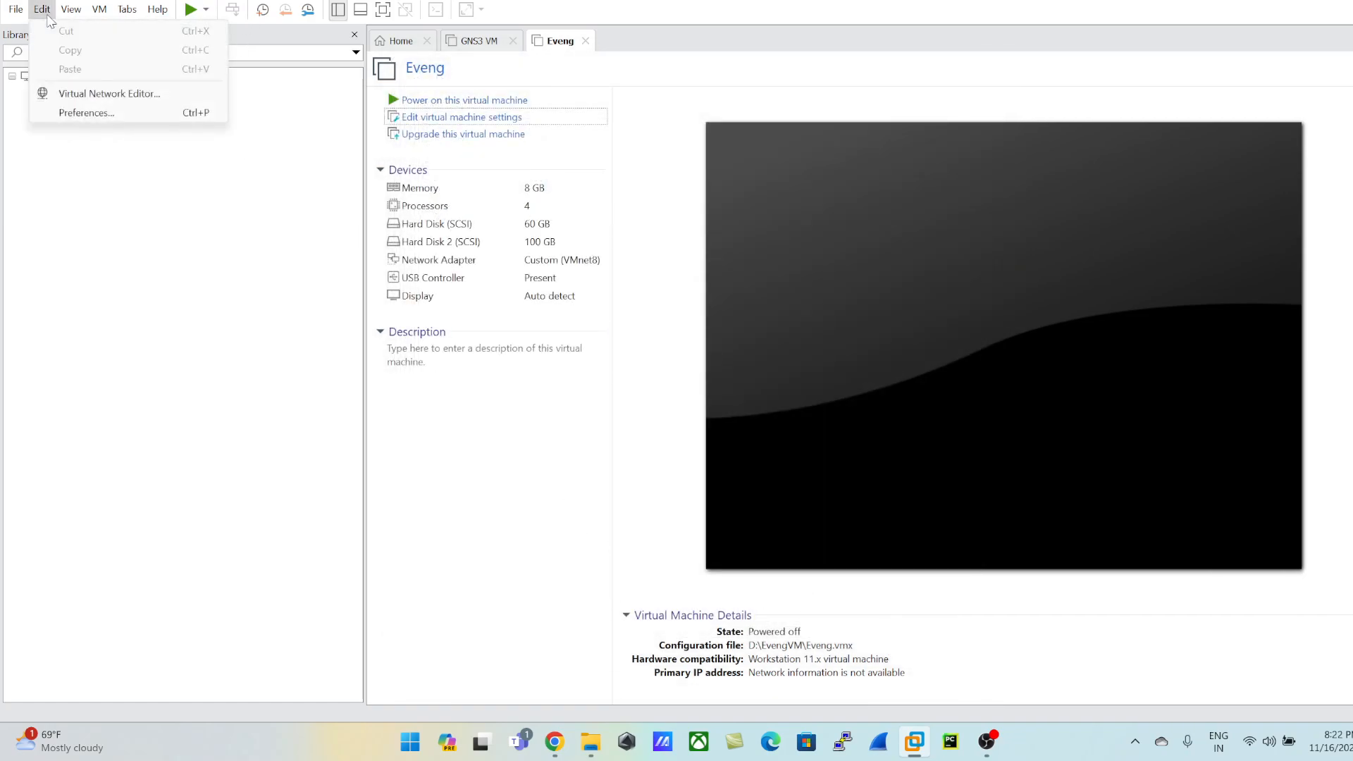
left_click(92, 93)
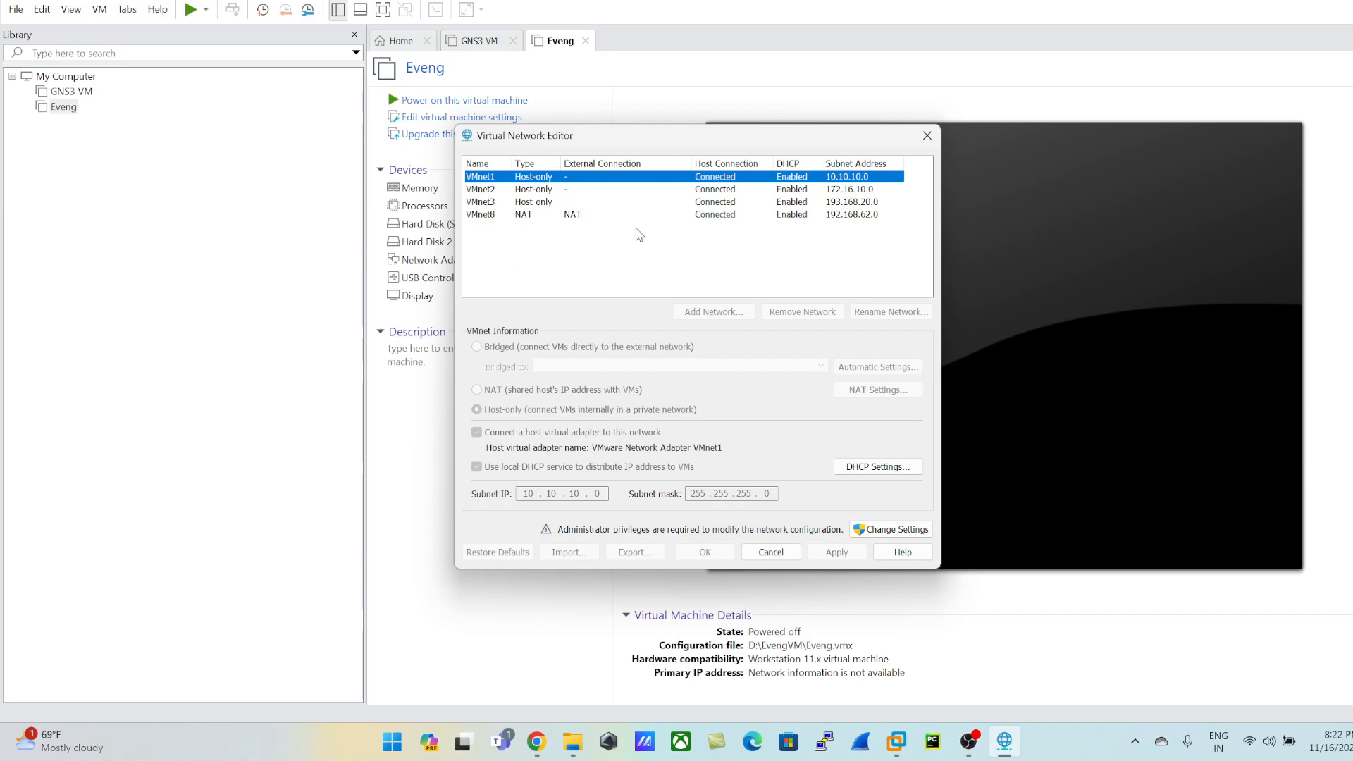
left_click(771, 553)
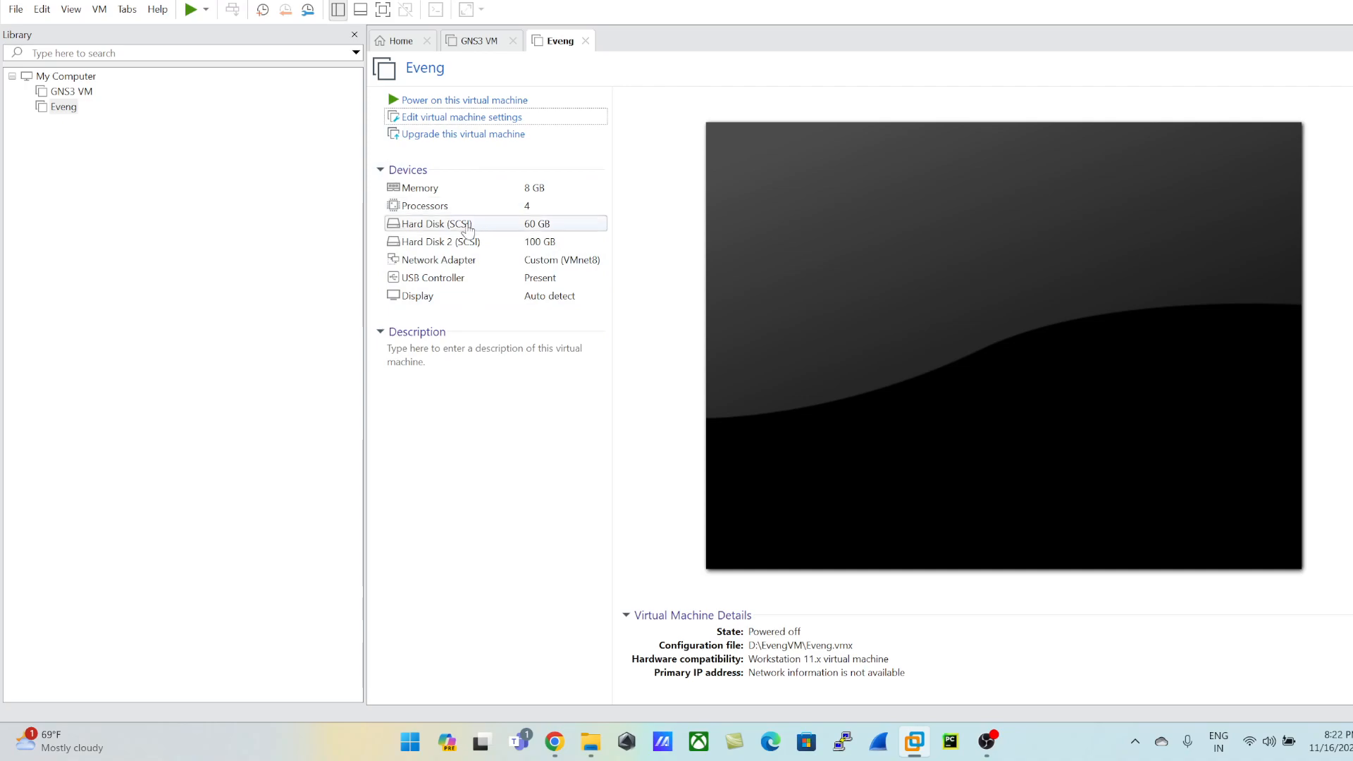
Step: Power on the Eveng virtual machine and direct keyboard input to its login console
left_click(63, 111)
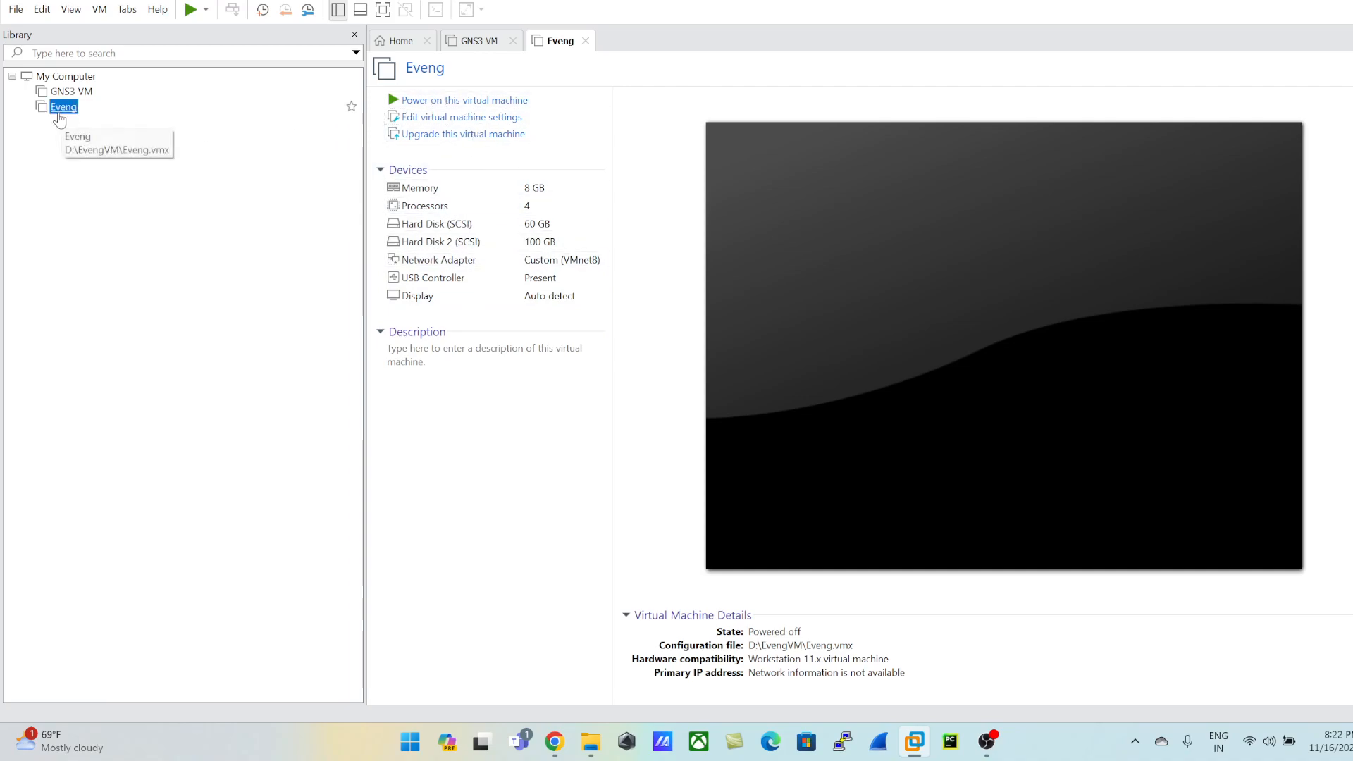
left_click(473, 102)
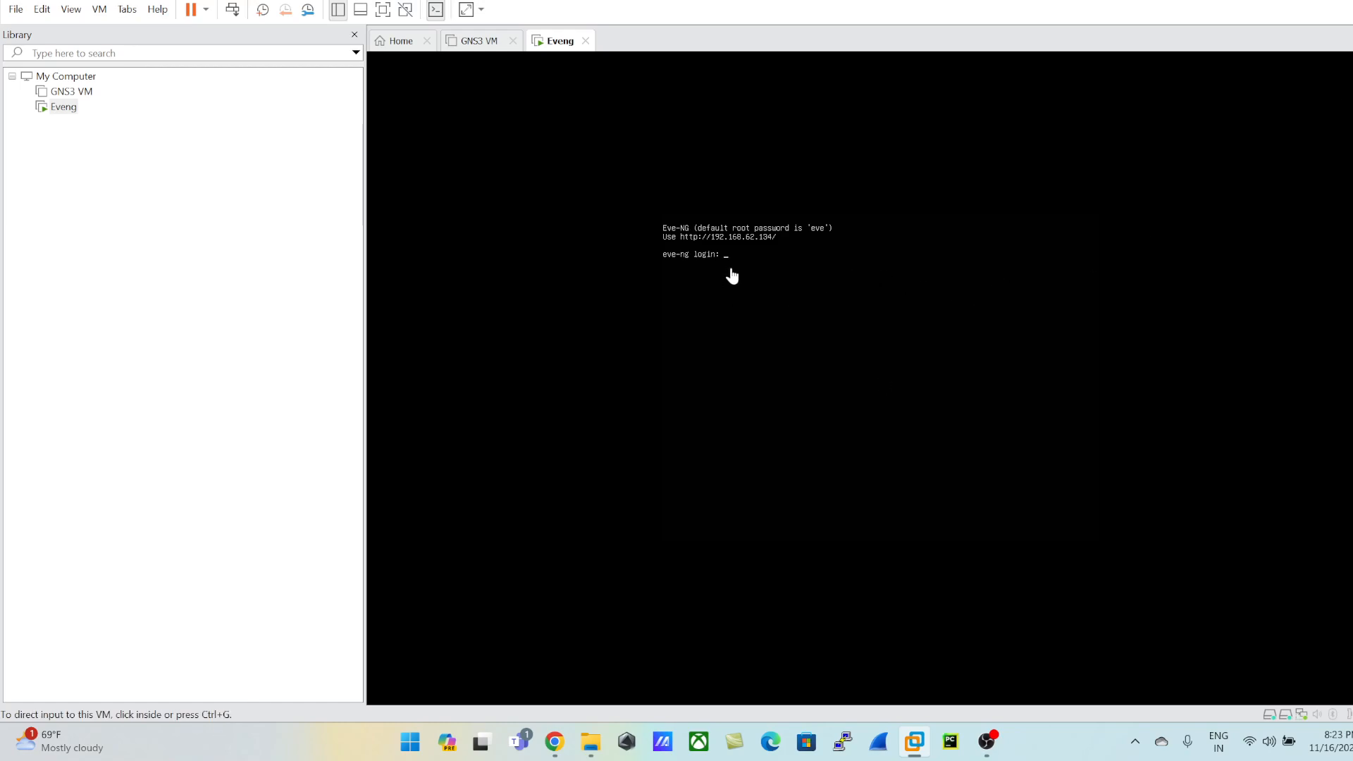
left_click(661, 344)
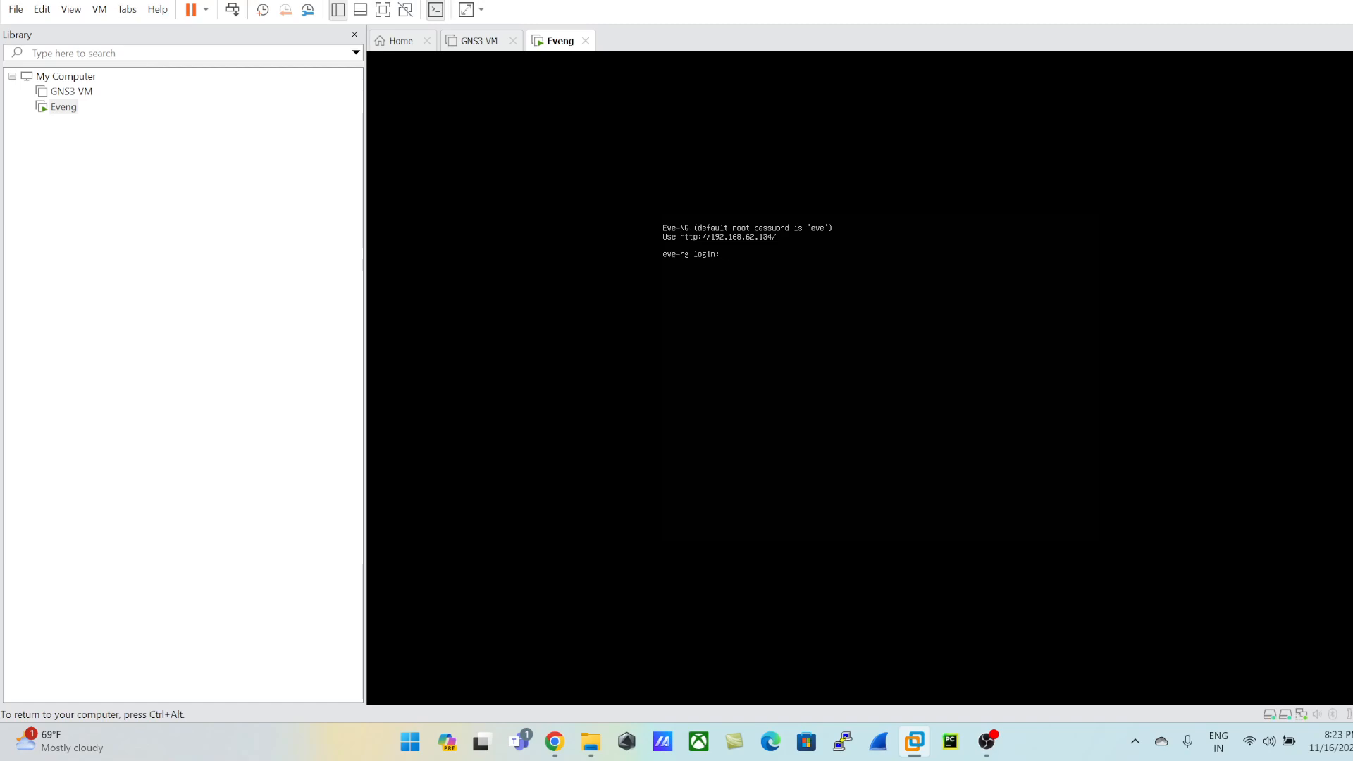
key("ctrl+alt")
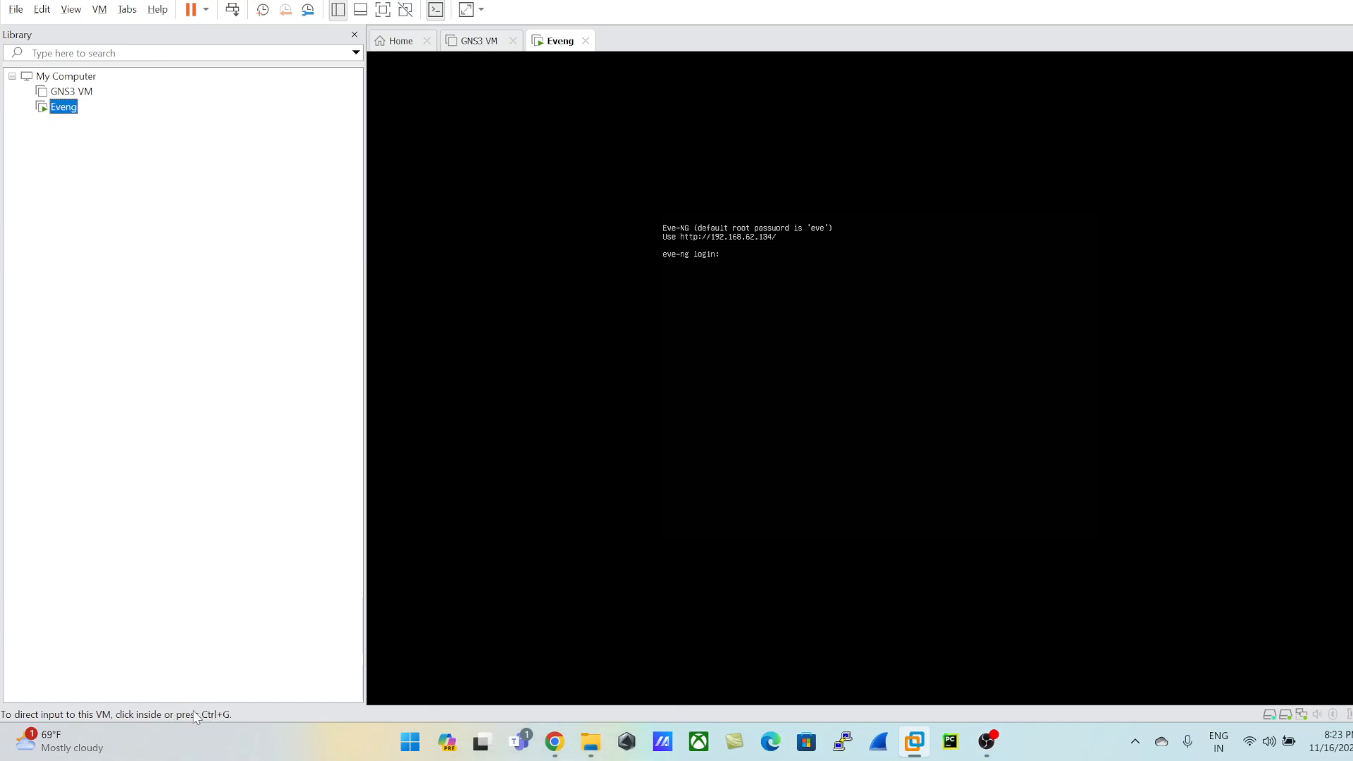
key("ctrl+g")
key("ctrl+alt")
left_click(1283, 404)
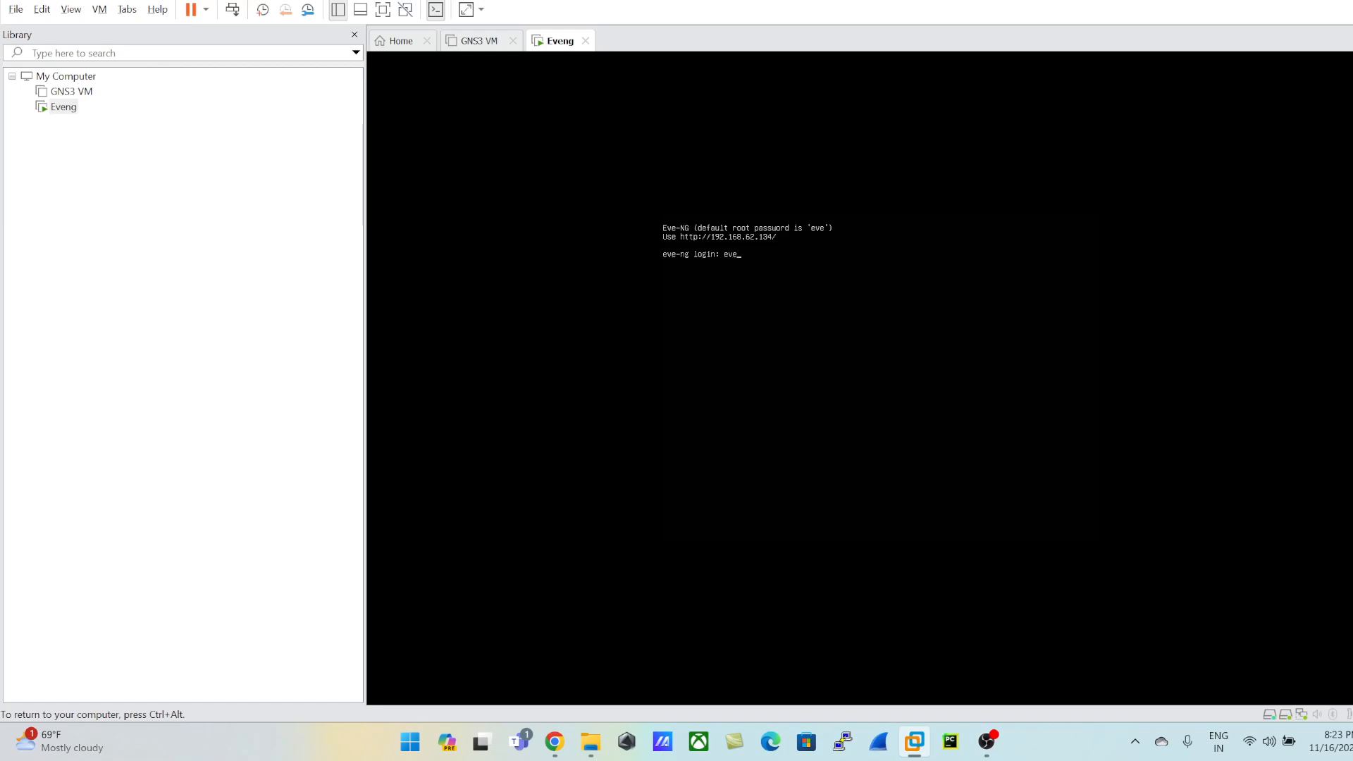
Step: Try to log in to the EVE-NG console as eve with the account password, attempting it twice
type("eve")
key("Return")
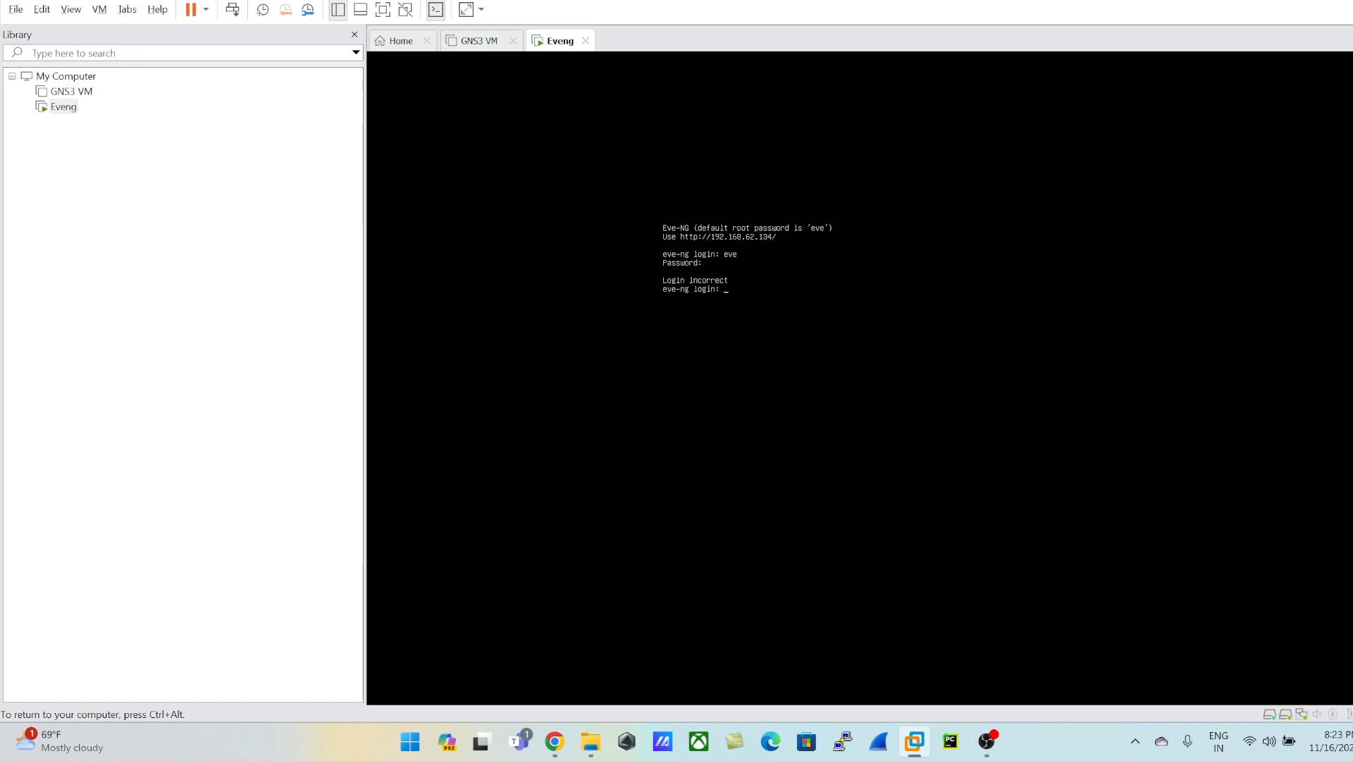
type("ve")
key("Return")
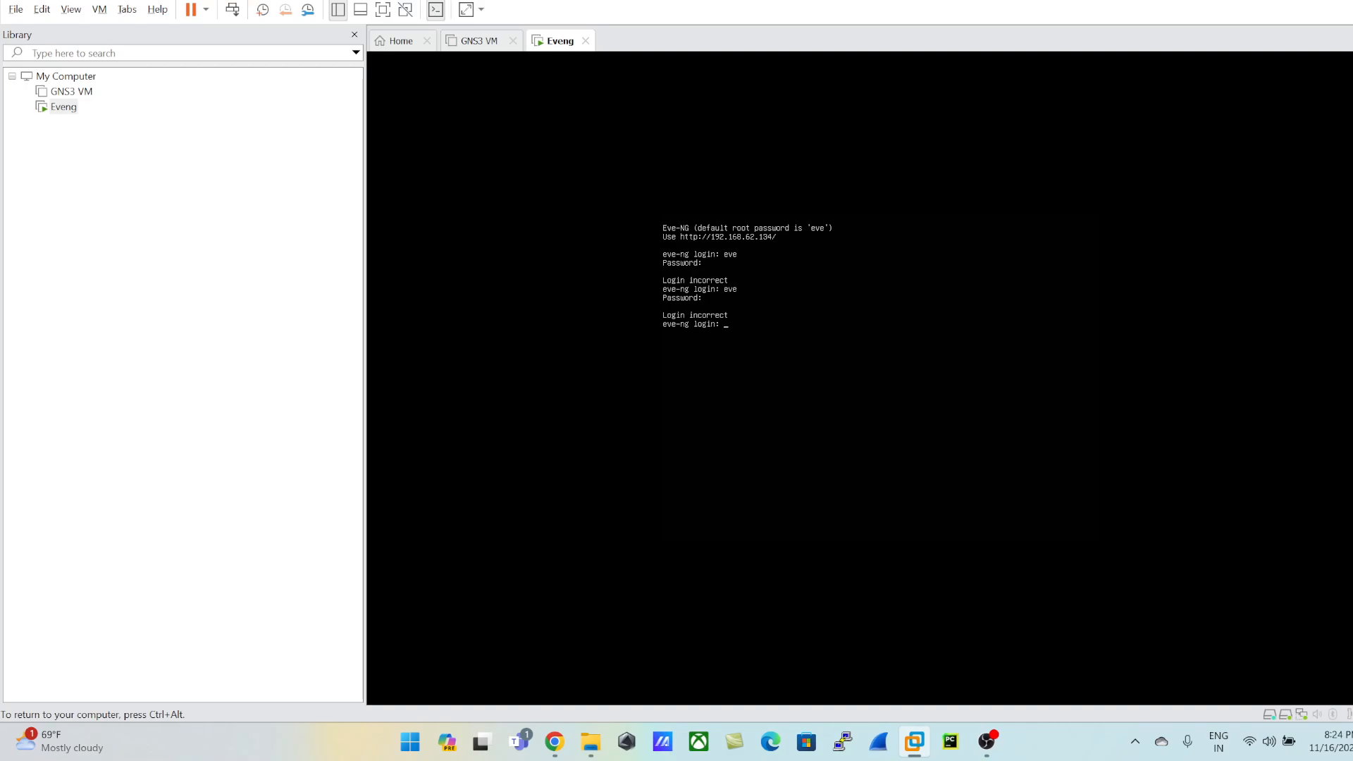
Step: Log in to the EVE-NG console as root with the account password, and enter a root password in the setup
type("oot")
key("Return")
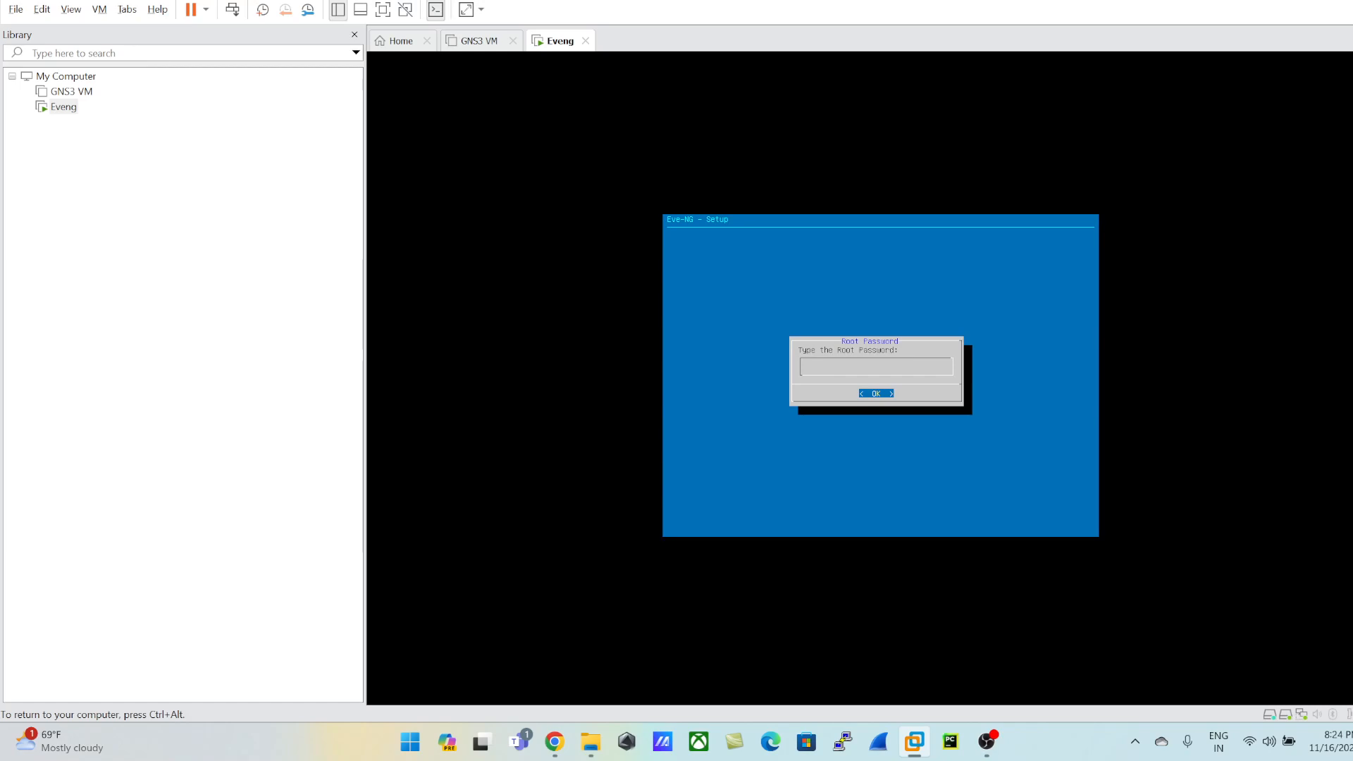
key("Return")
Step: Release input from the virtual machine, note the root user name and its password in a new Notepad document, and minimize it
key("ctrl+alt")
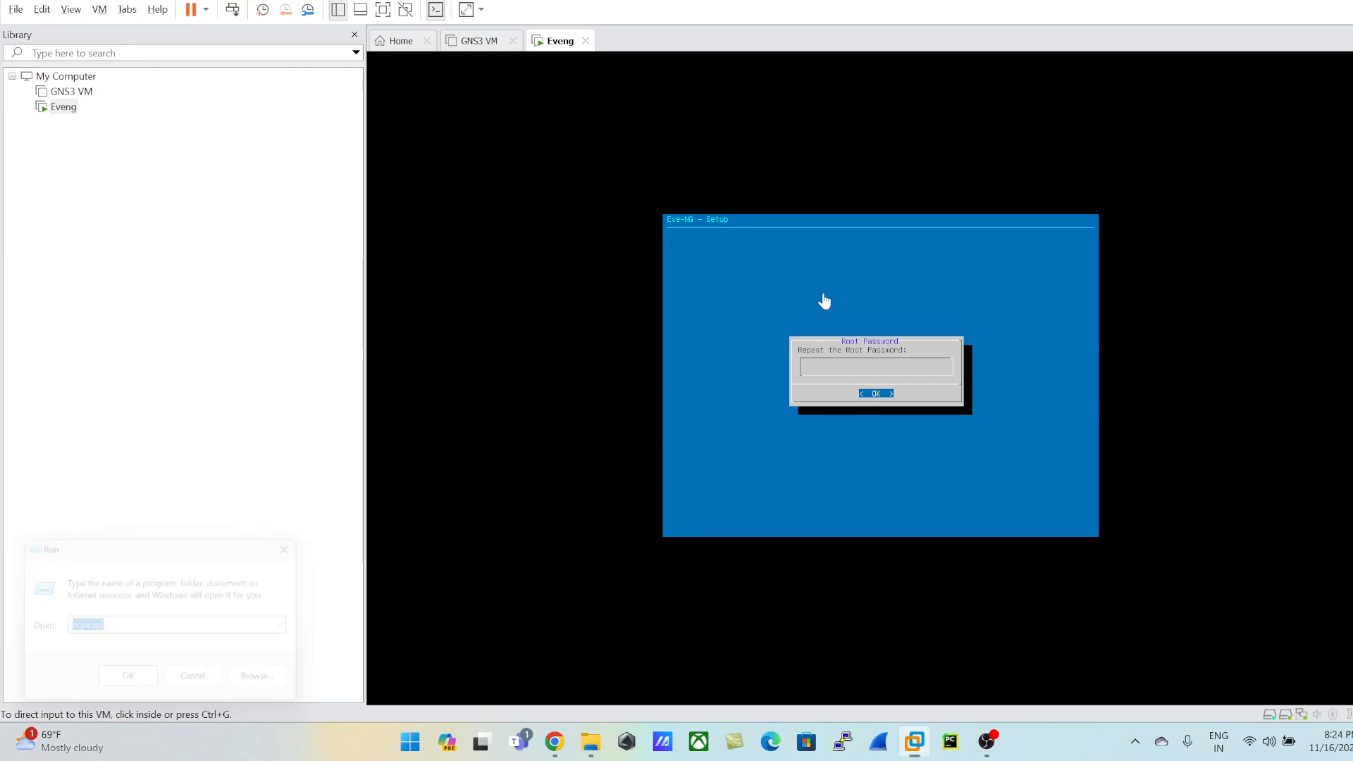
key("super+r")
type("notepad")
key("Return")
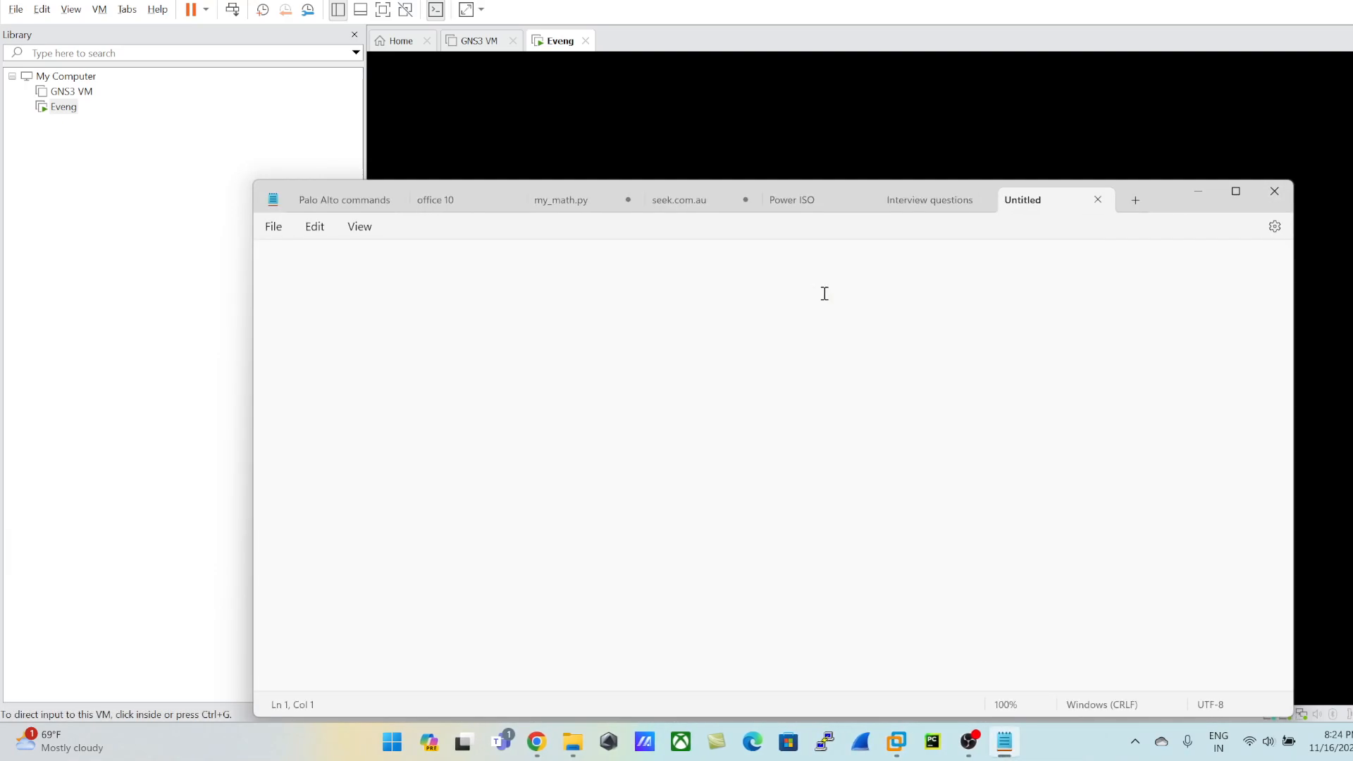
type("root")
key("Return")
type("eve")
key("Return")
left_click(1198, 191)
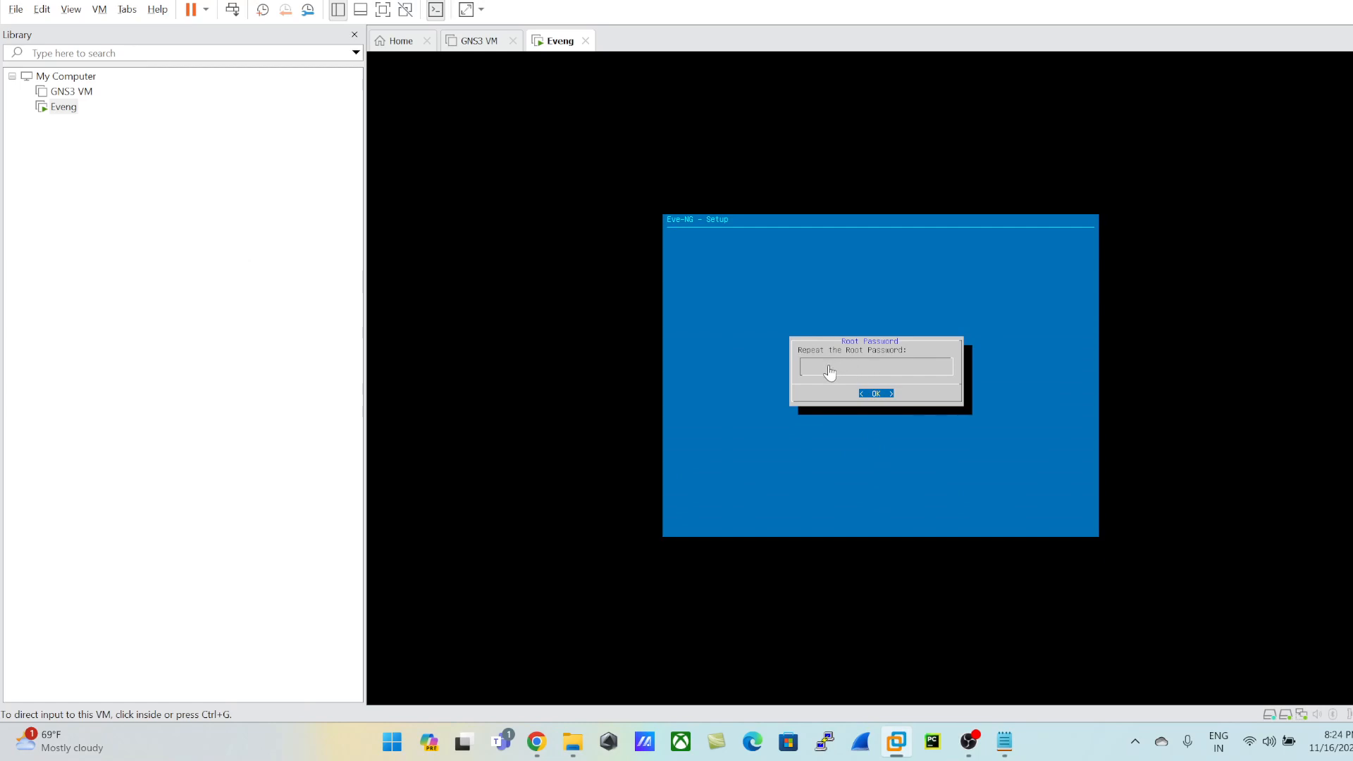
Step: Return to the EVE-NG setup and repeat the root password until it is accepted
left_click(865, 376)
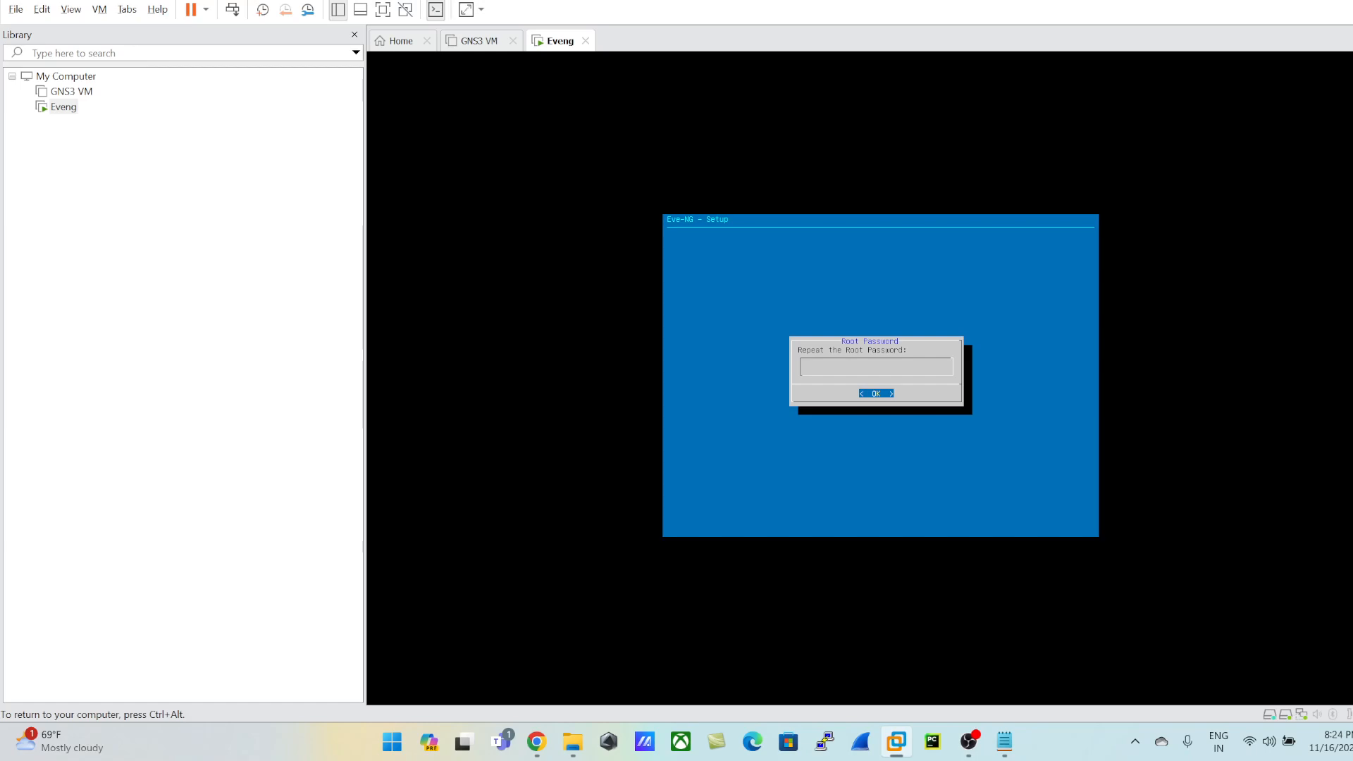
key("Return")
key("Return")
key("Return")
key("Return")
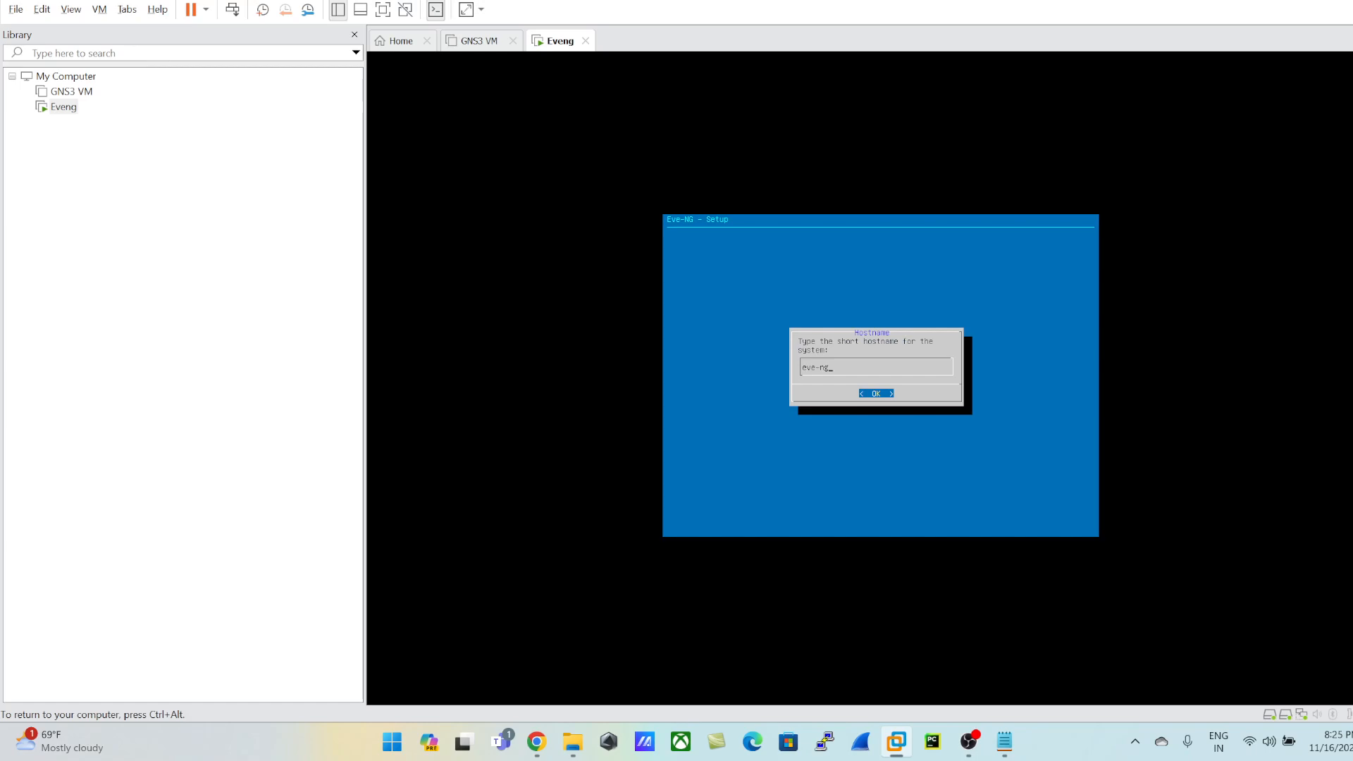
Step: Complete the setup with hostname eve-ng, the default domain, a DHCP management address, no NTP server and a direct connection
key("Return")
key("Return")
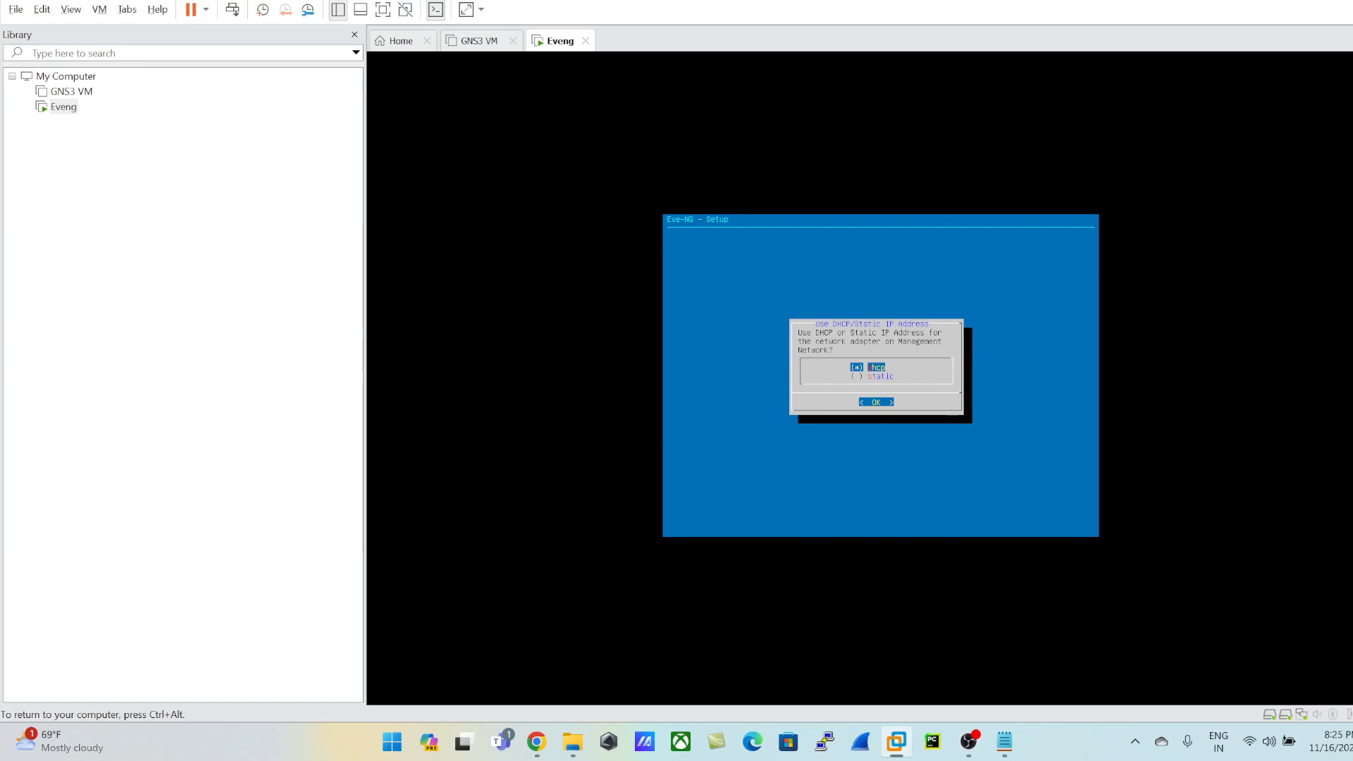
key("Return")
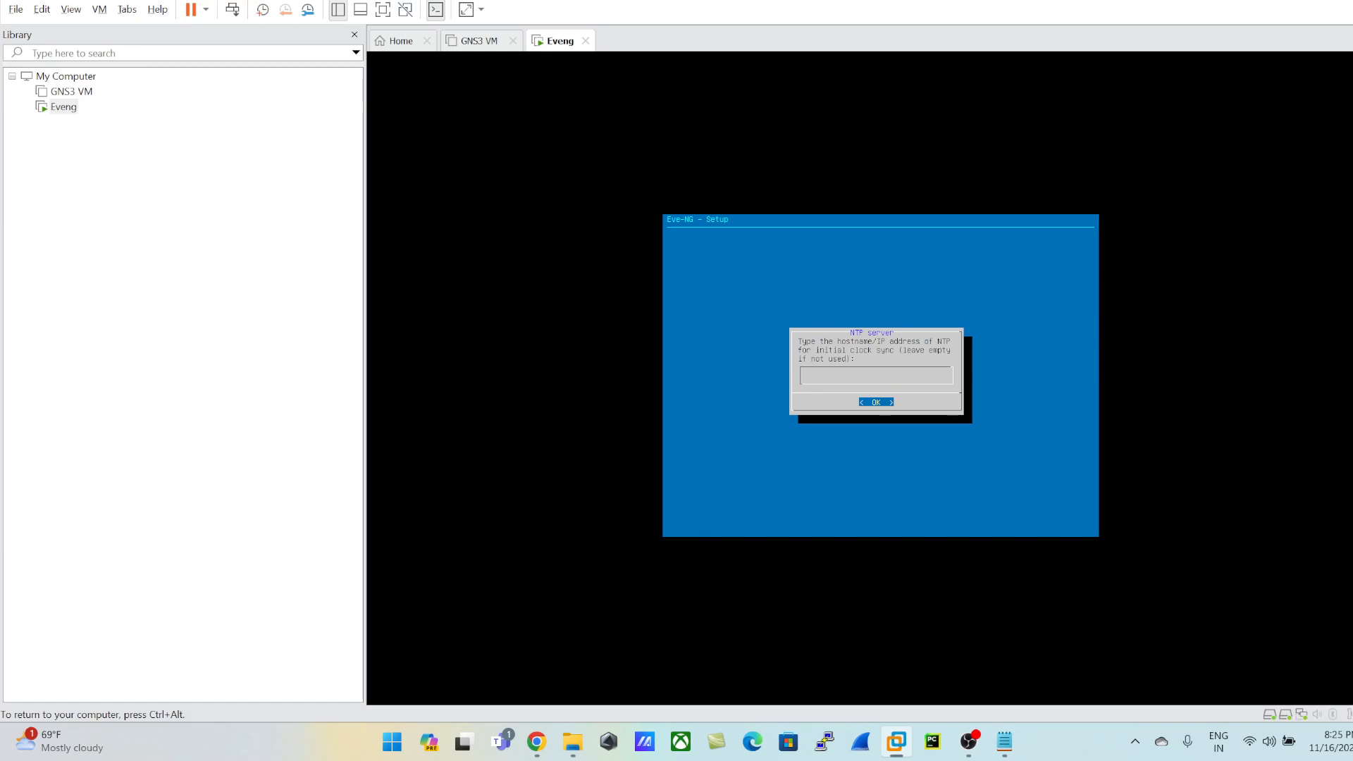
key("Return")
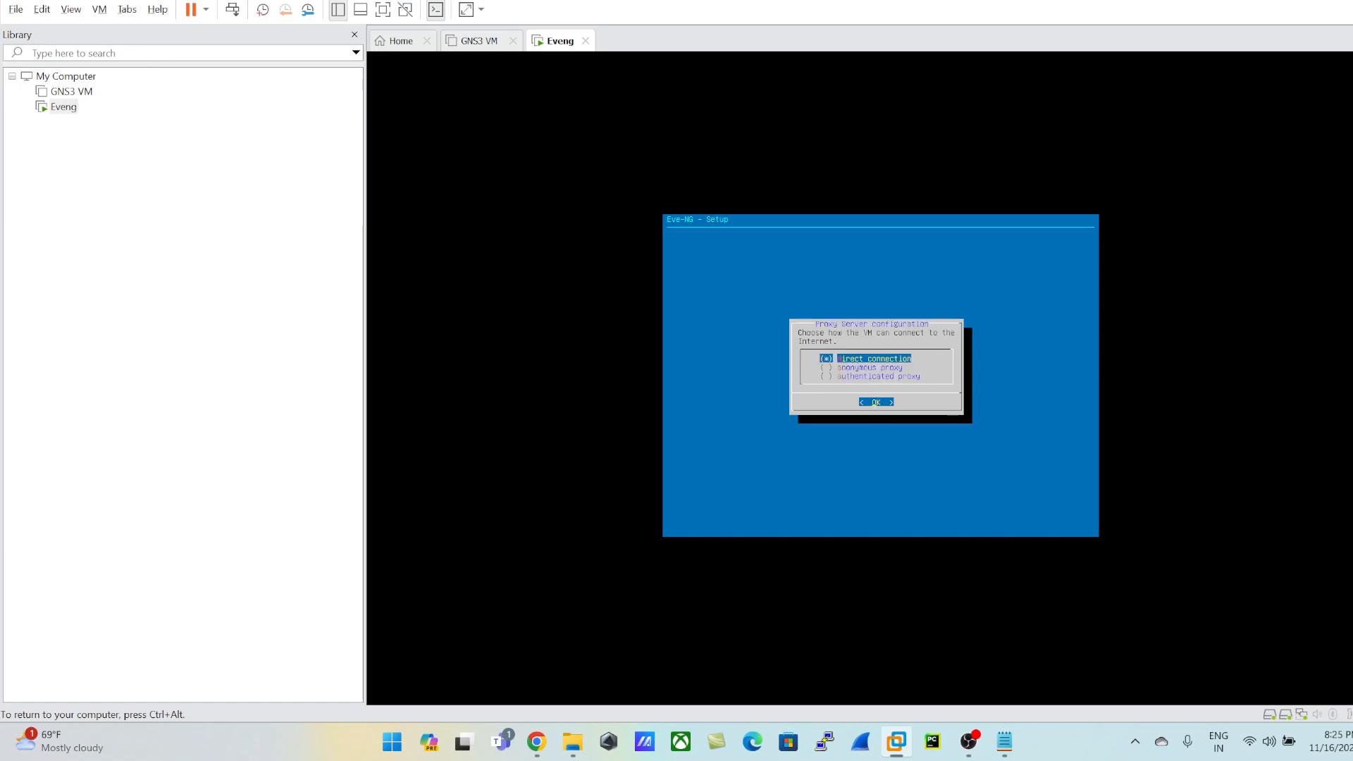
key("Return")
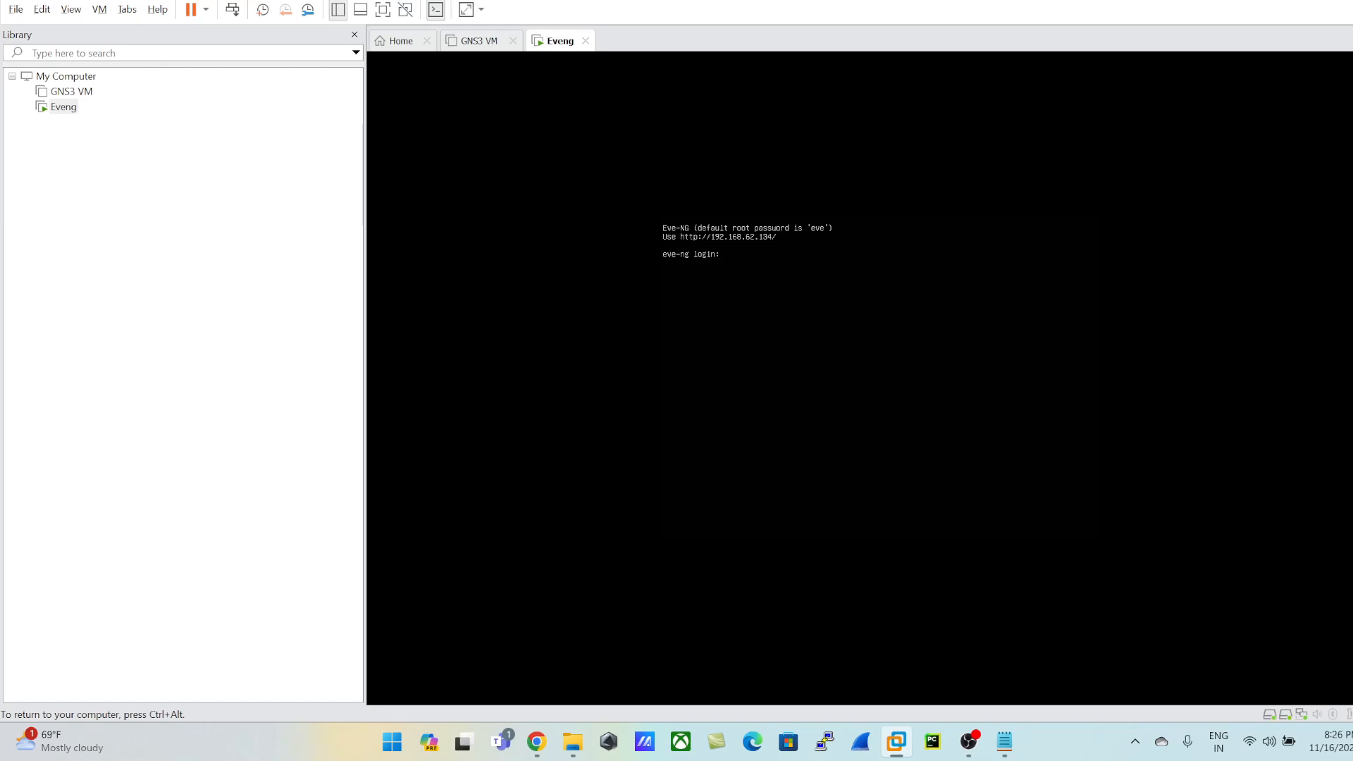
Step: Check the noted credentials in Notepad and log in to the EVE-NG console as root with the account password
key("ctrl+alt")
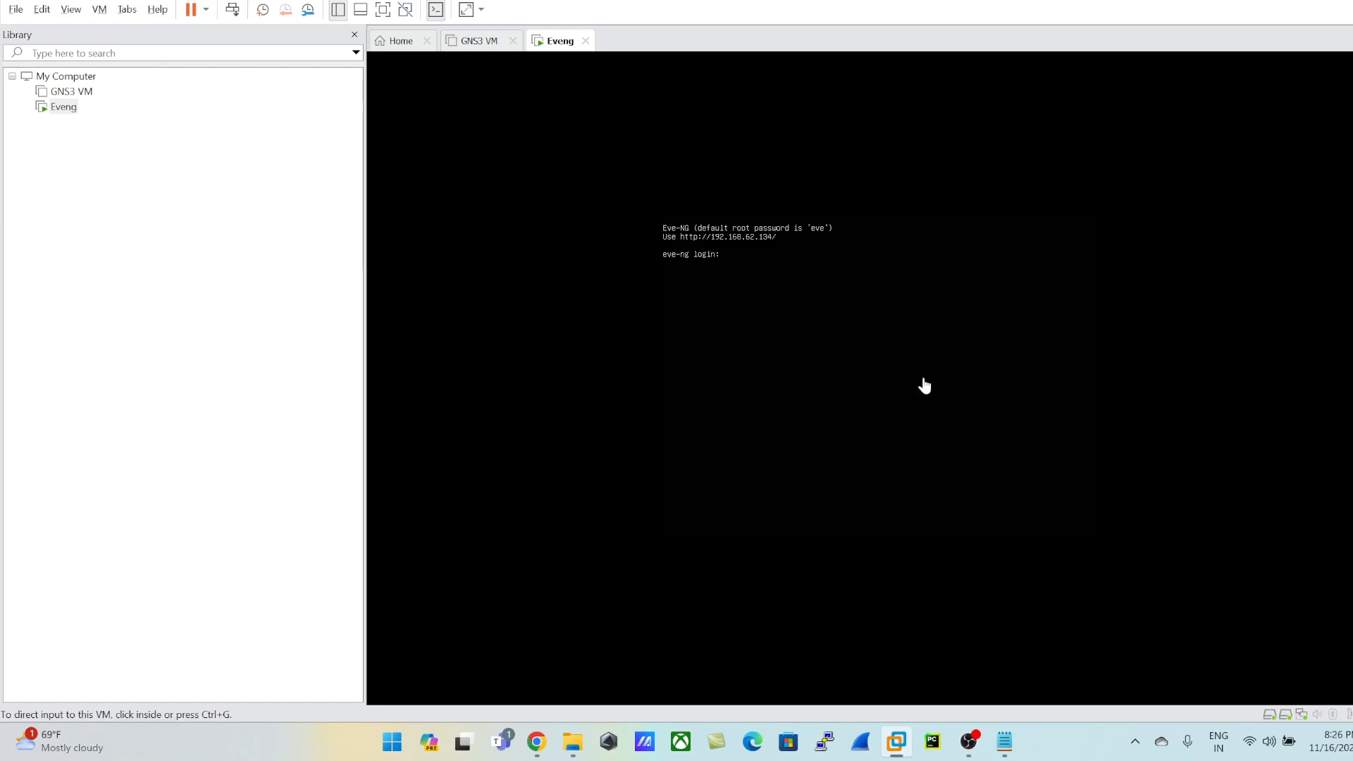
left_click(1005, 744)
left_click(1006, 744)
left_click(929, 360)
type("root")
key("Return")
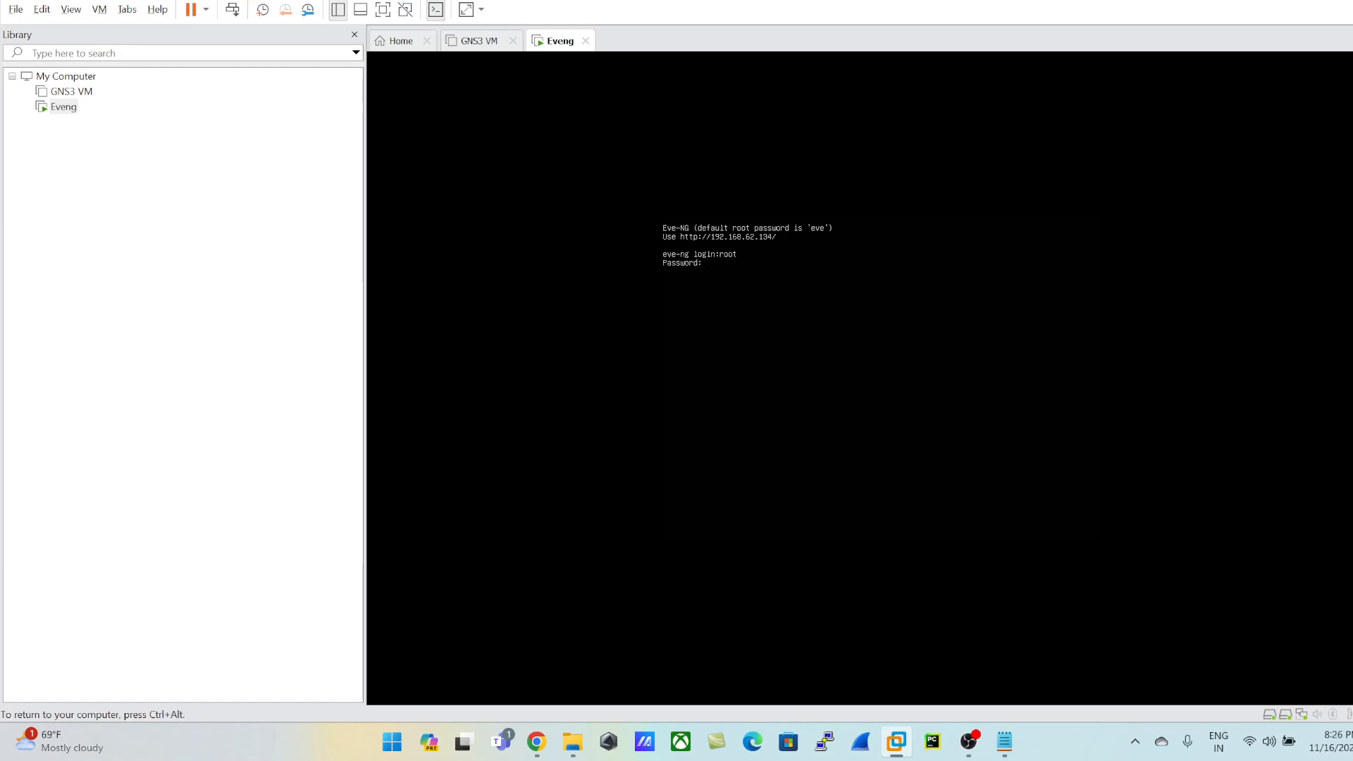
key("Return")
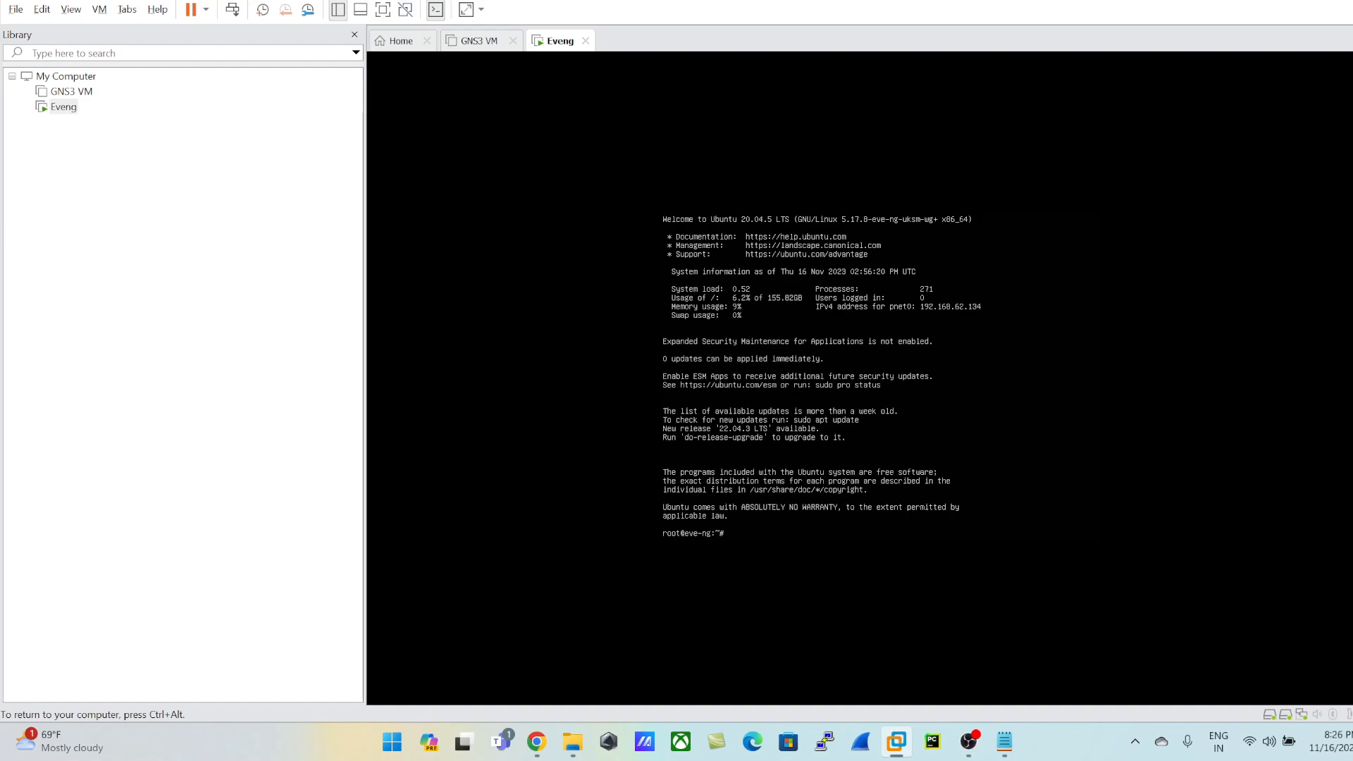
Step: Compare the VMnet8 subnet in the Virtual Network Editor with the EVE-NG console's IPv4 address, and close the editor
key("ctrl+alt")
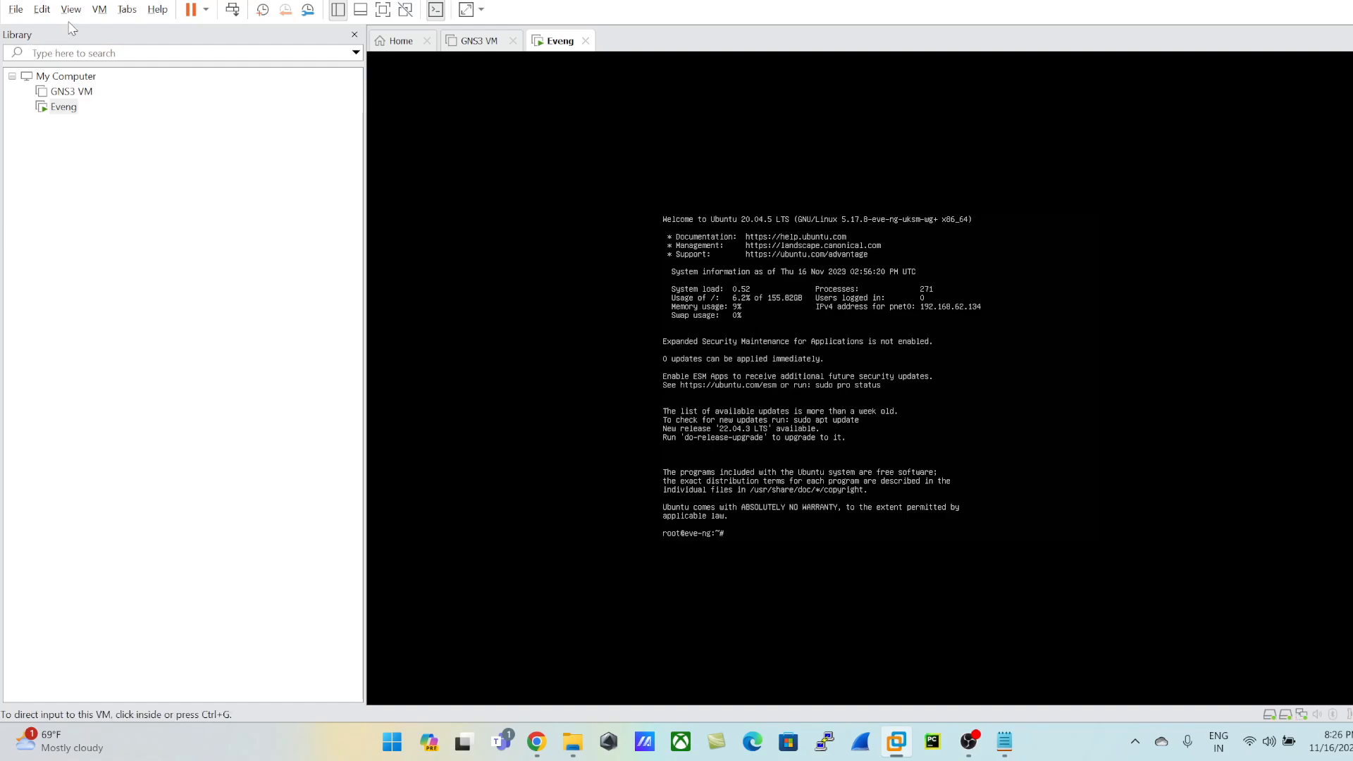
left_click(41, 9)
left_click(78, 95)
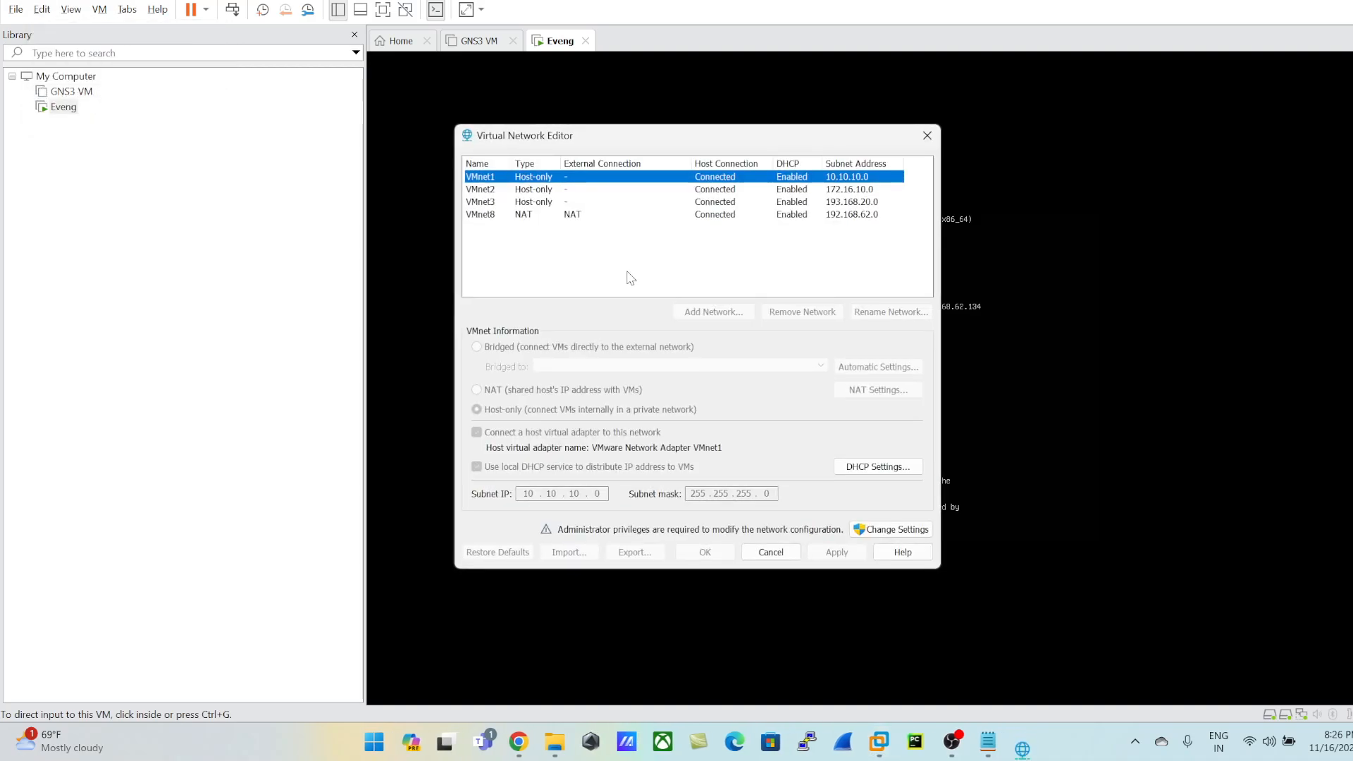
left_click(781, 217)
left_click_drag(782, 141, 472, 133)
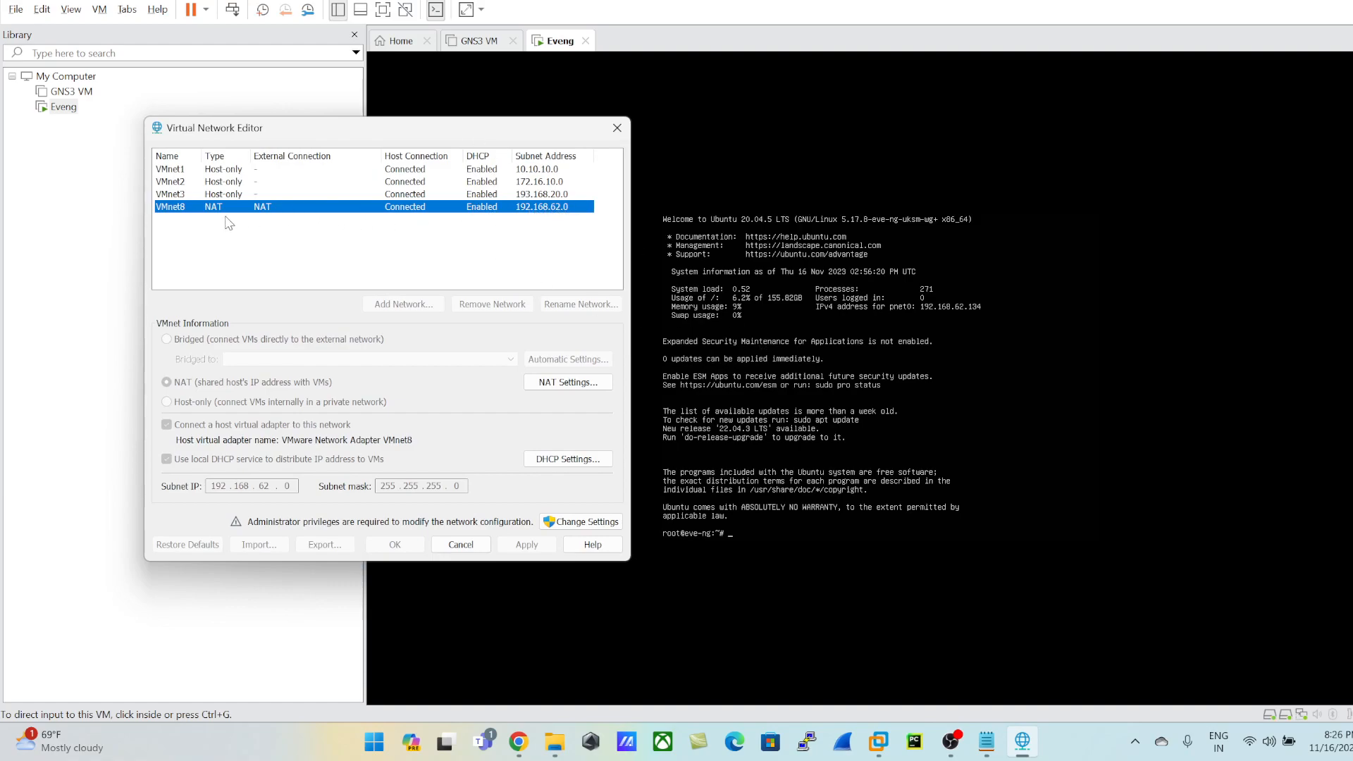
left_click(618, 128)
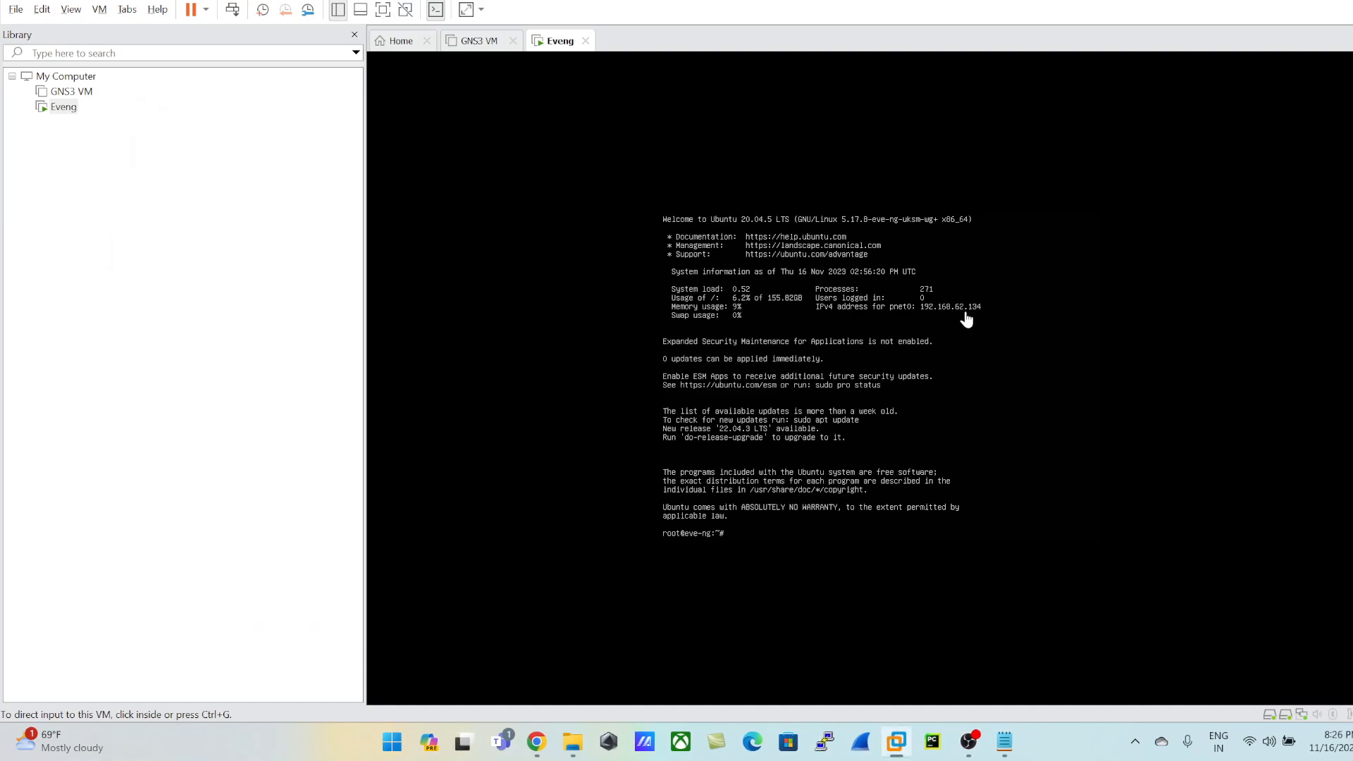
Step: Open a Windows Command Prompt and ping the EVE-NG machine at 192.168.62.134, stopping after a few replies
key("super+r")
type("cmd")
key("Return")
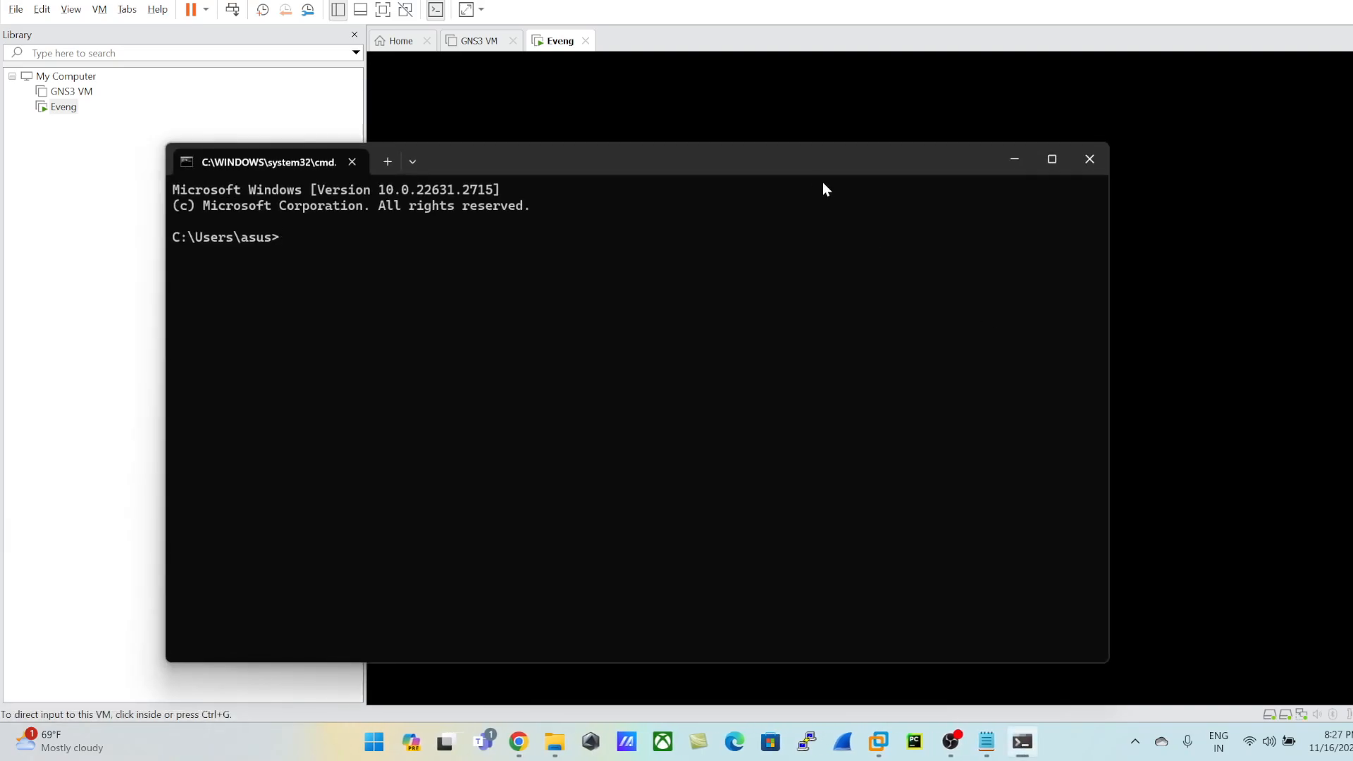
left_click_drag(799, 167, 961, 379)
type("pin")
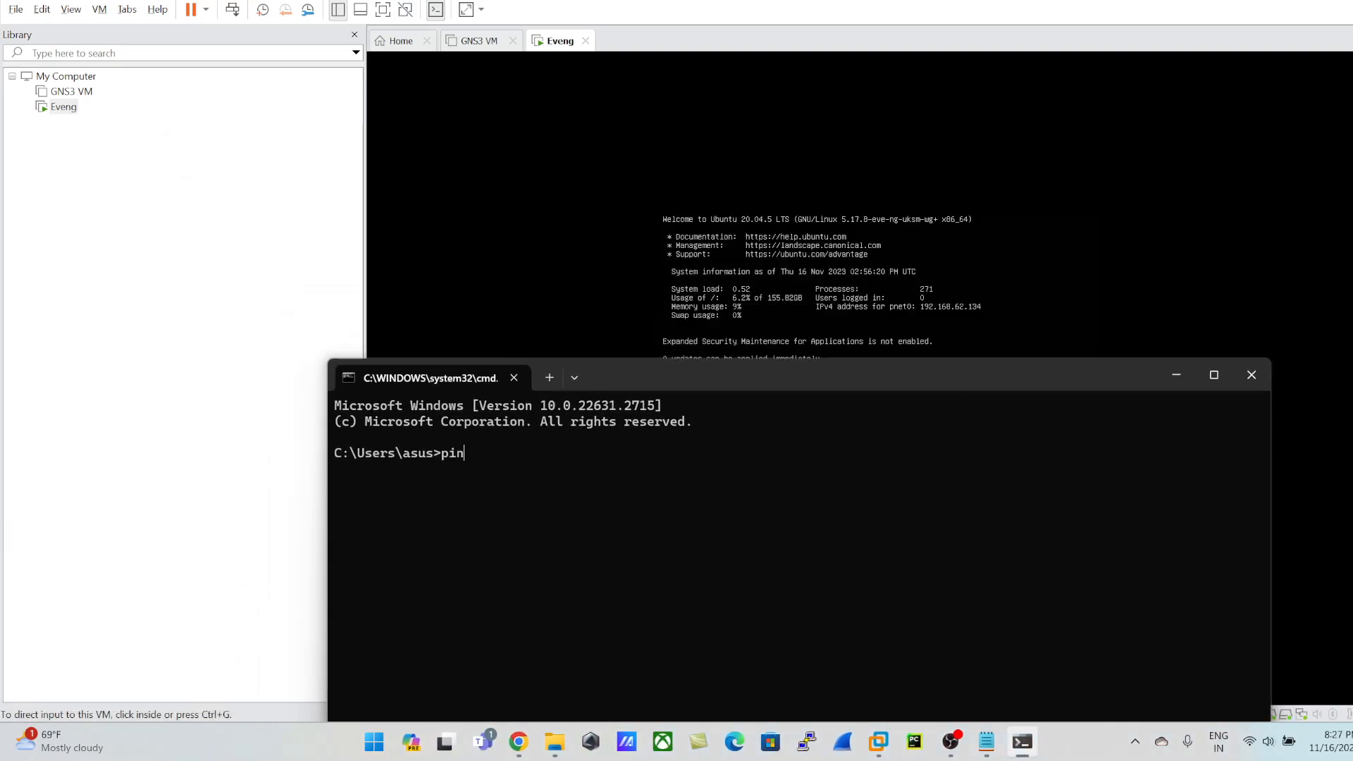
type("g 192.168.62.134")
key("Return")
key("ctrl+c")
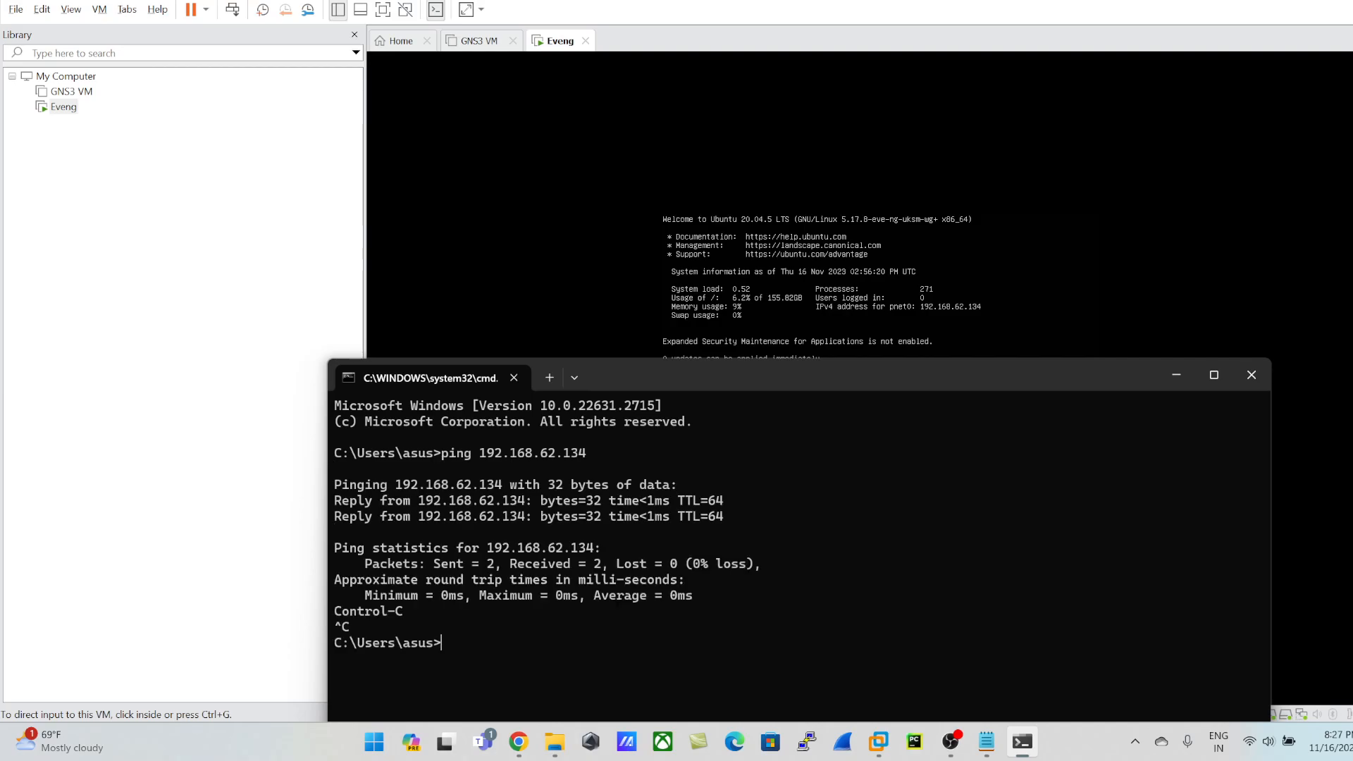
left_click(522, 746)
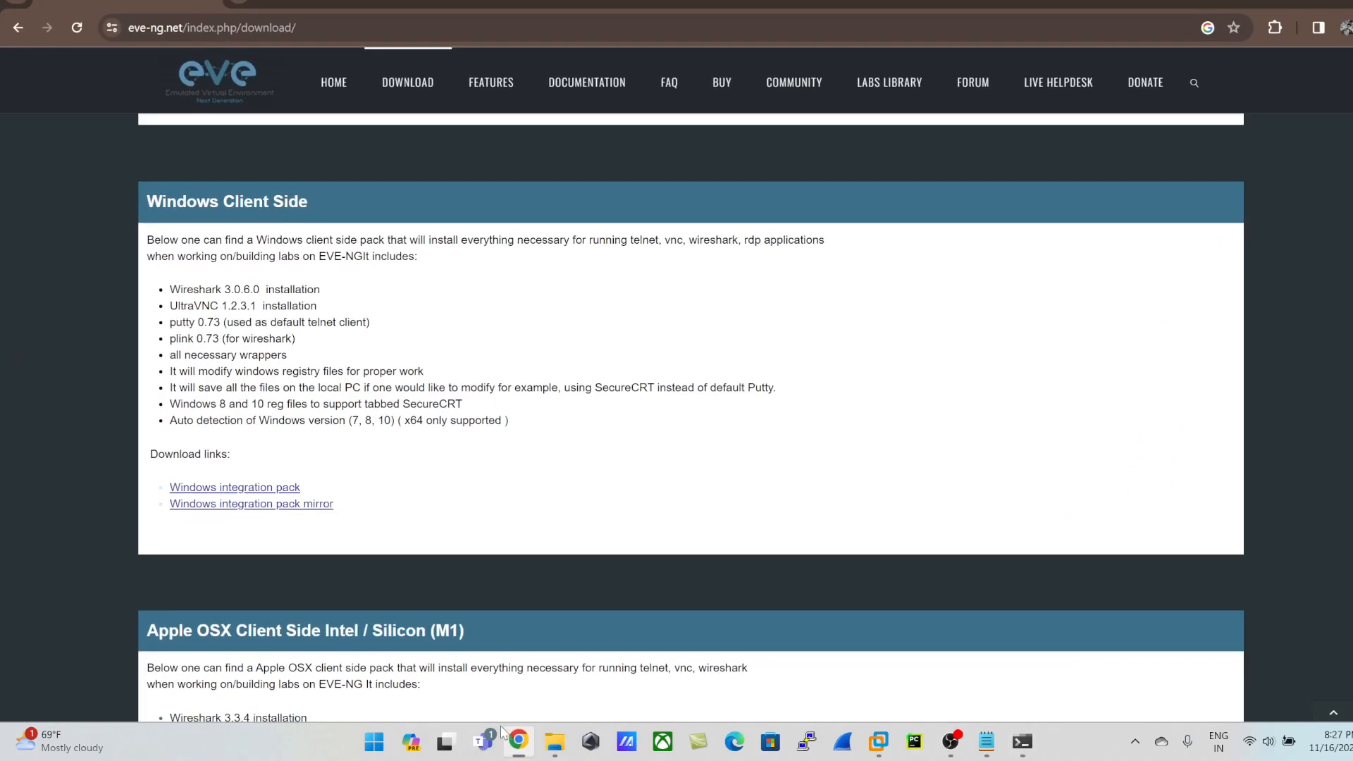
left_click(236, 4)
type("https:")
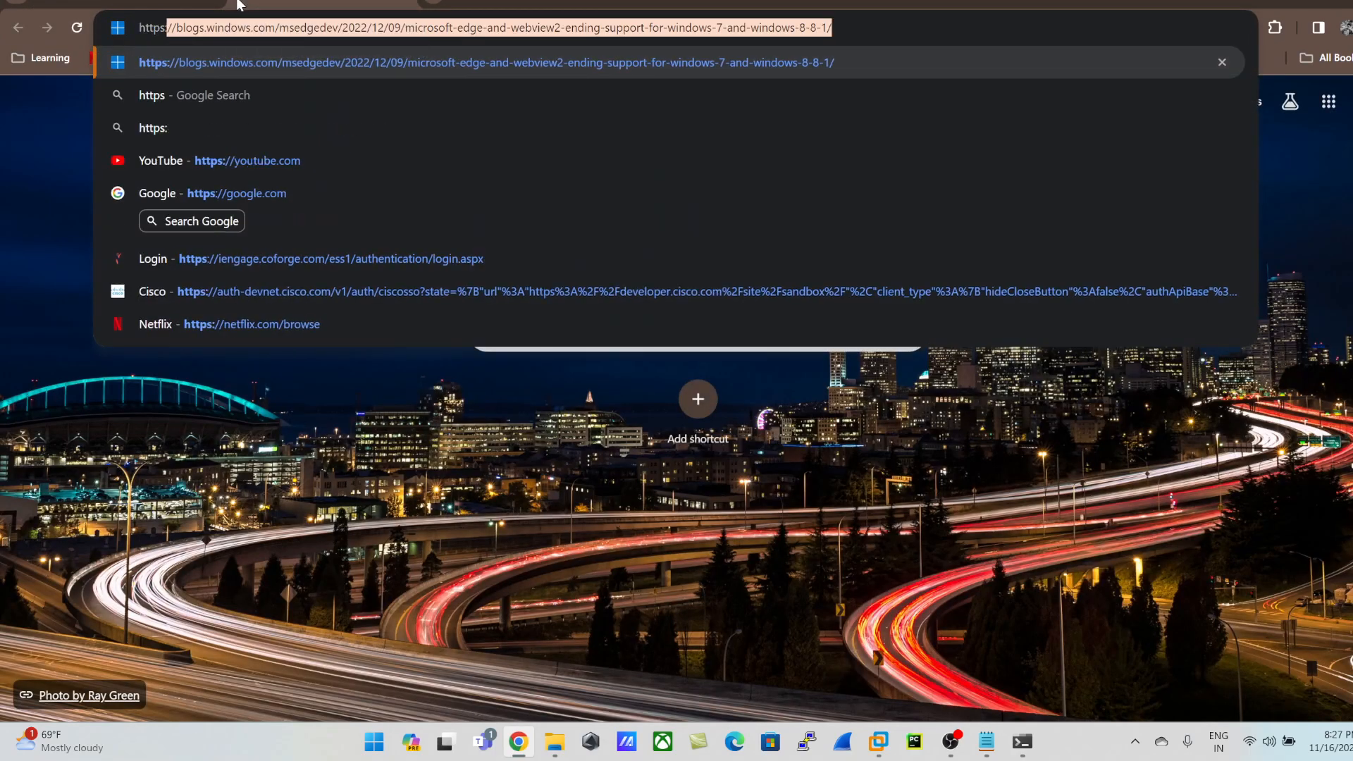
type("//192.1")
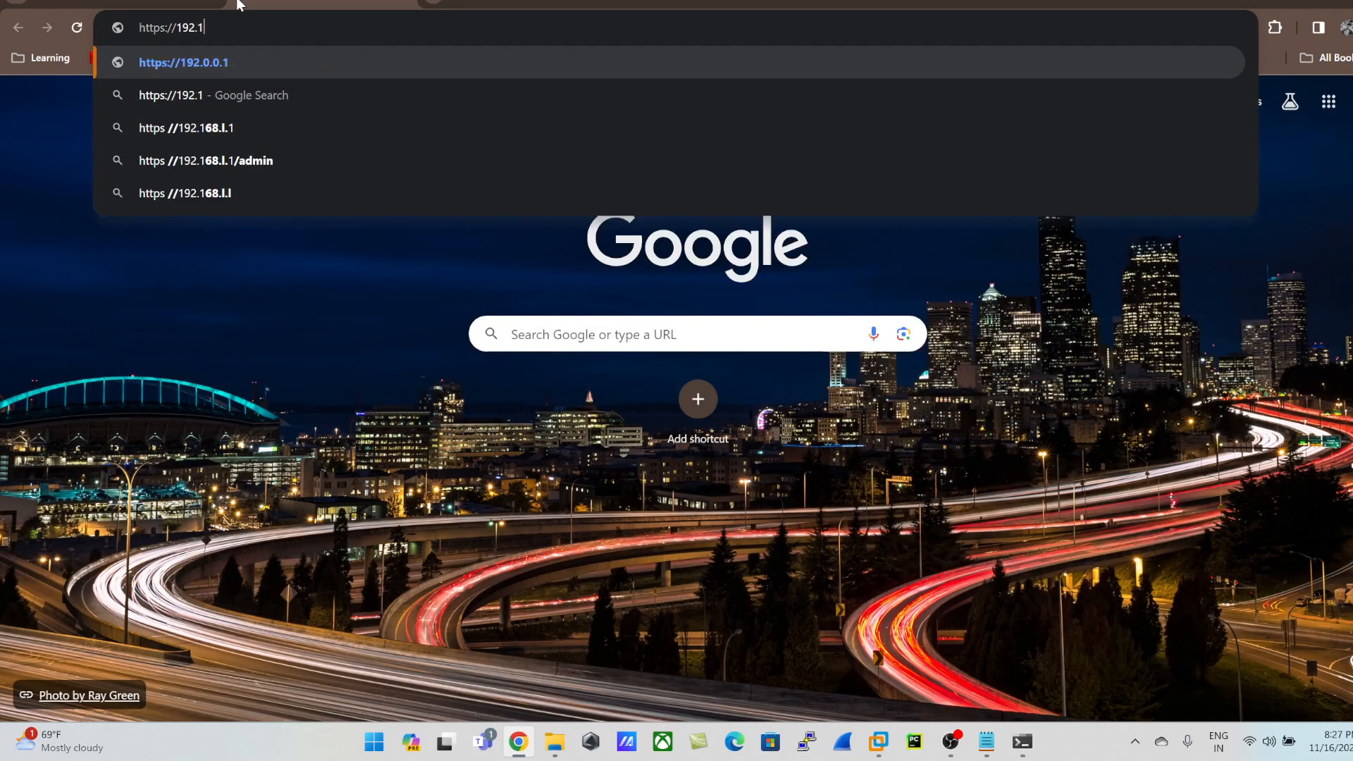
type("68.62.13")
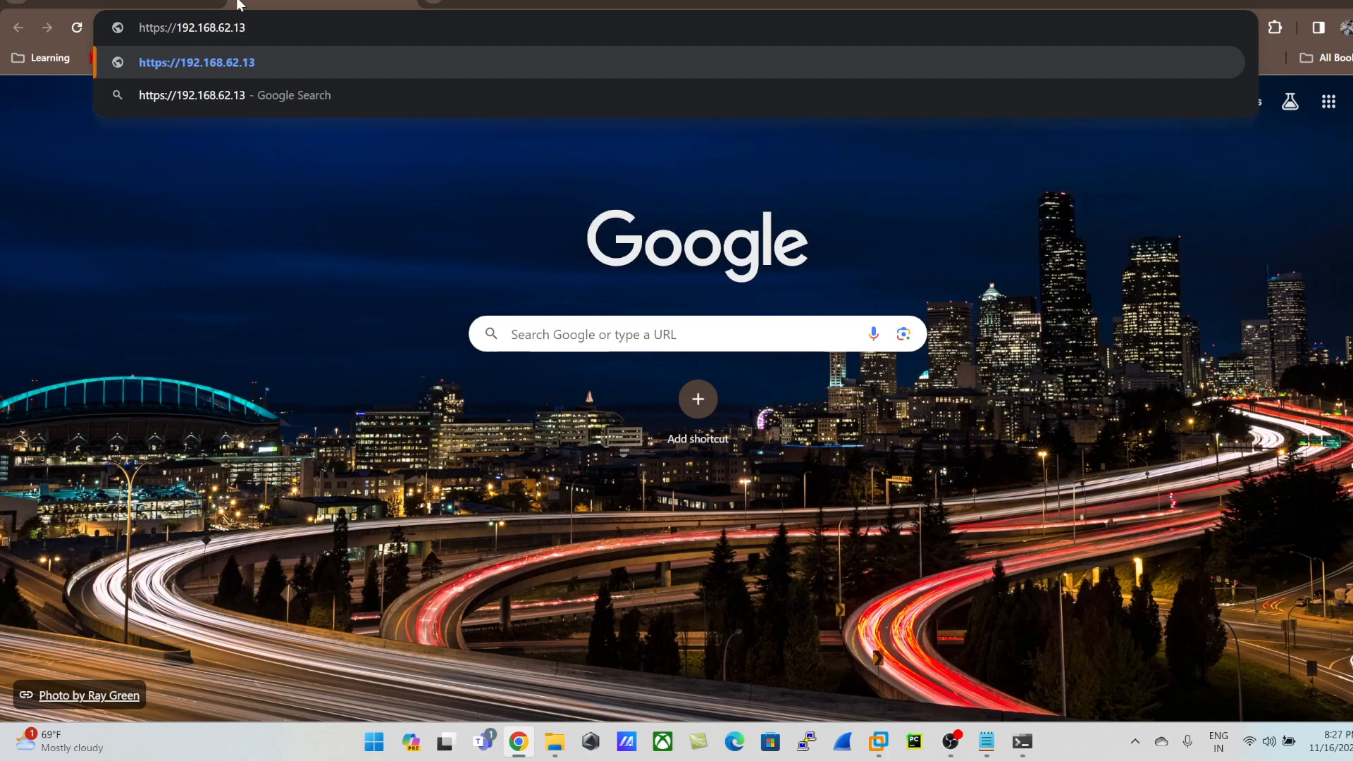
type("4")
key("Return")
key("alt+Tab")
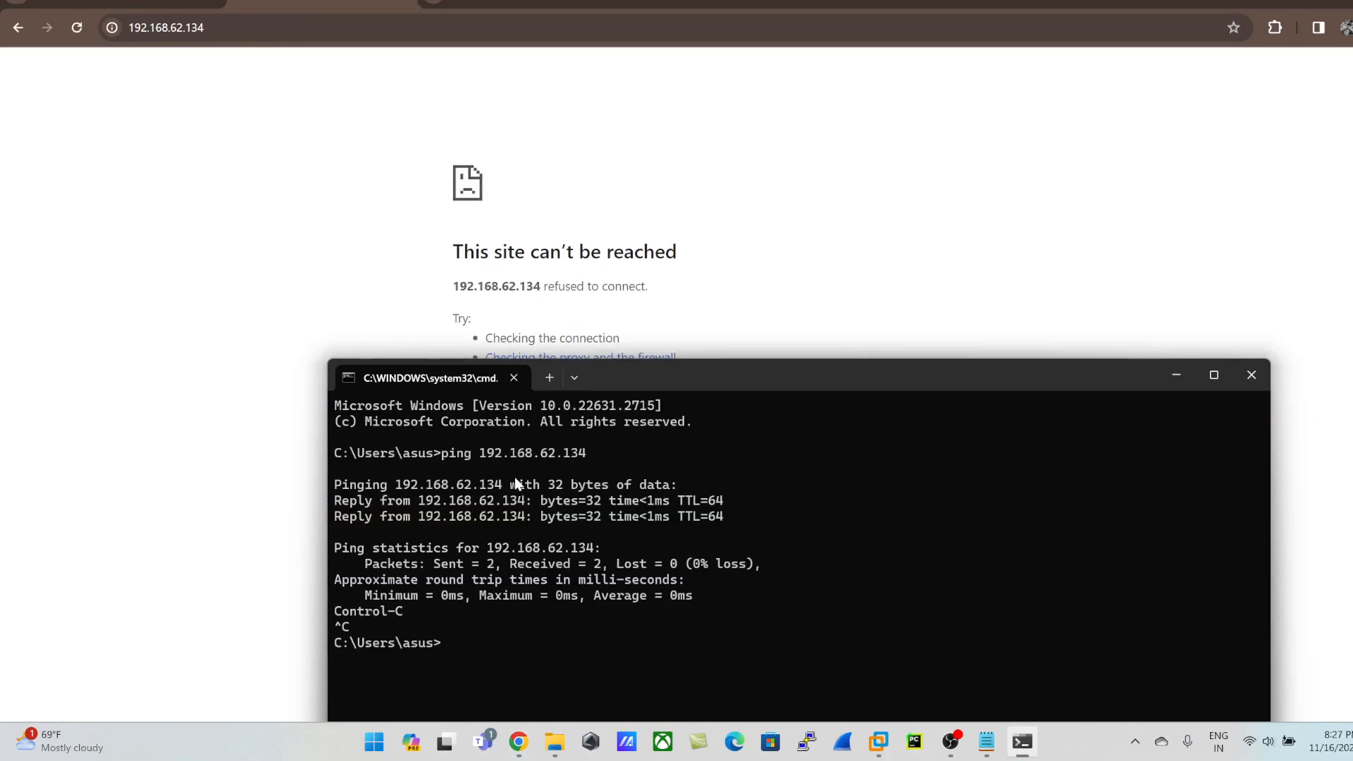
left_click(225, 28)
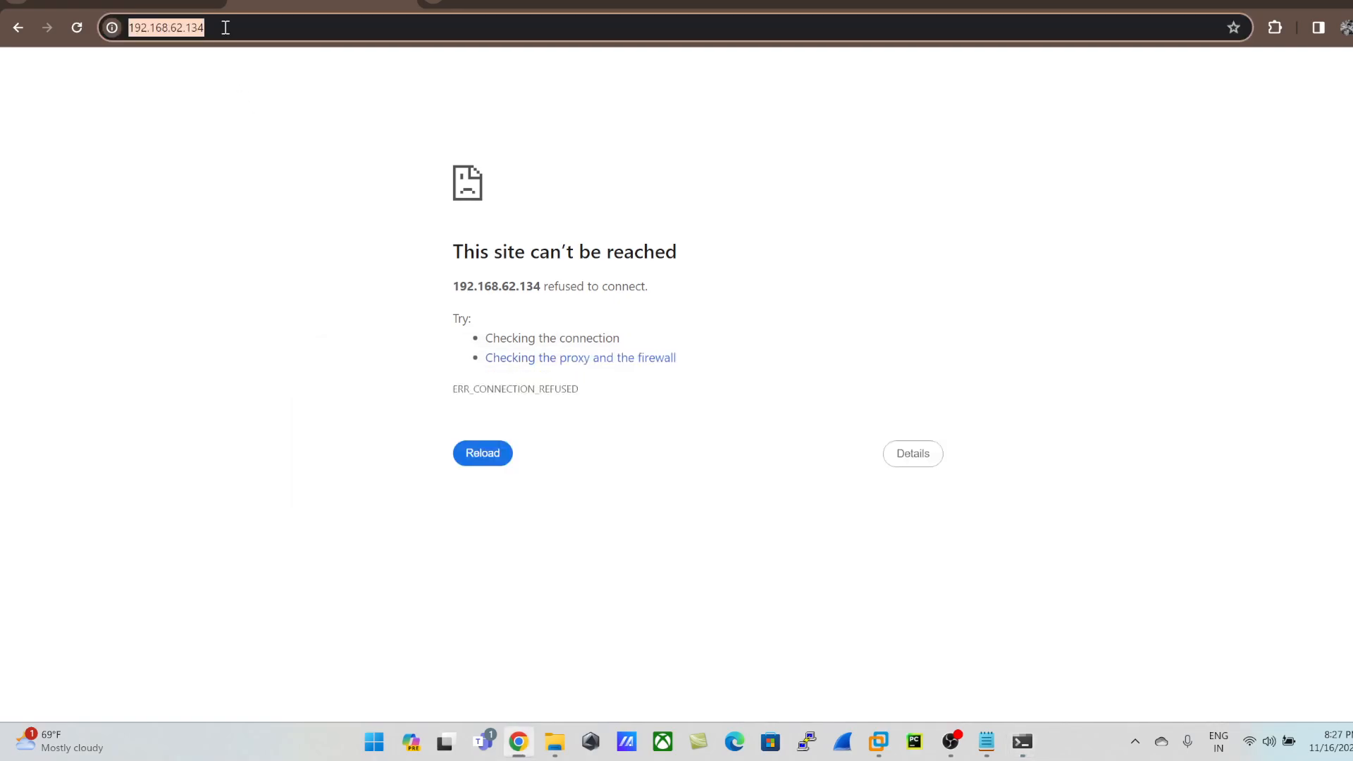
key("Home")
type("https://")
key("Return")
key("BackSpace")
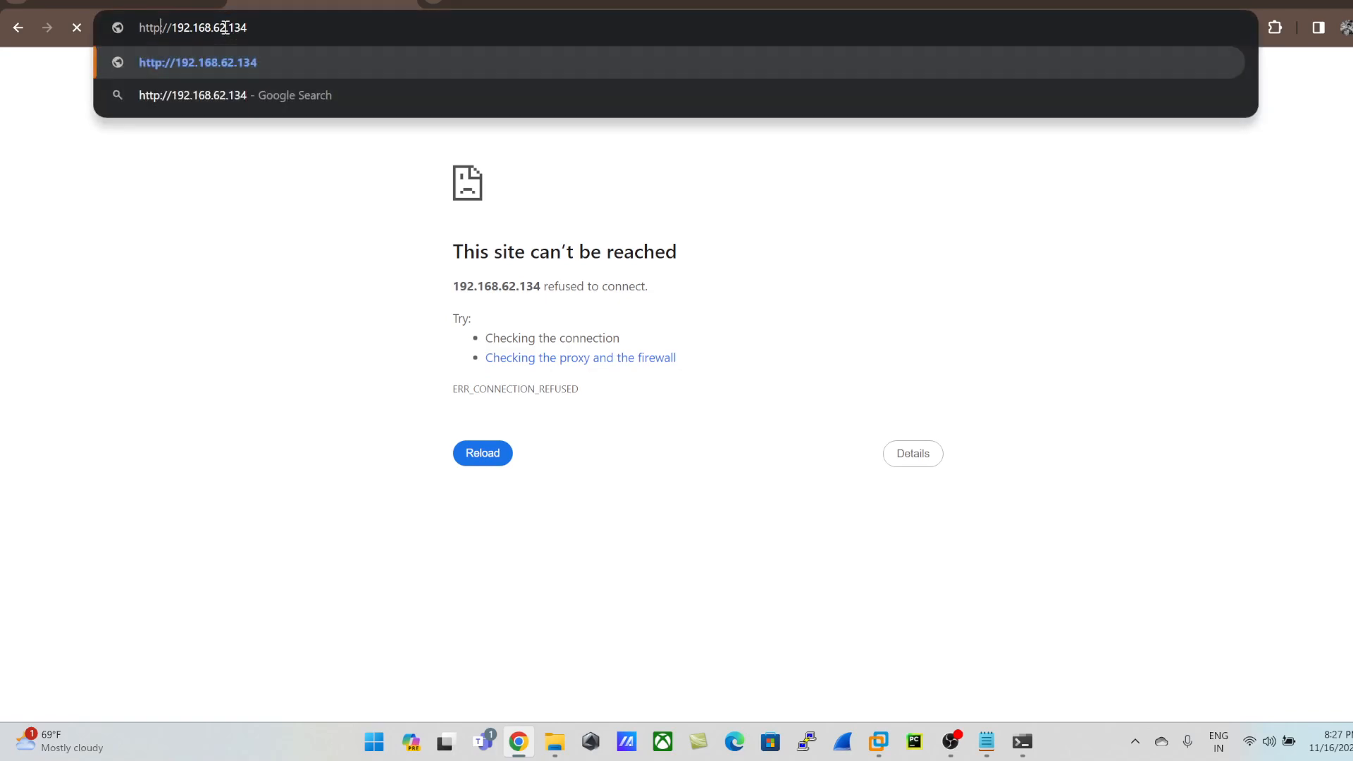
key("Return")
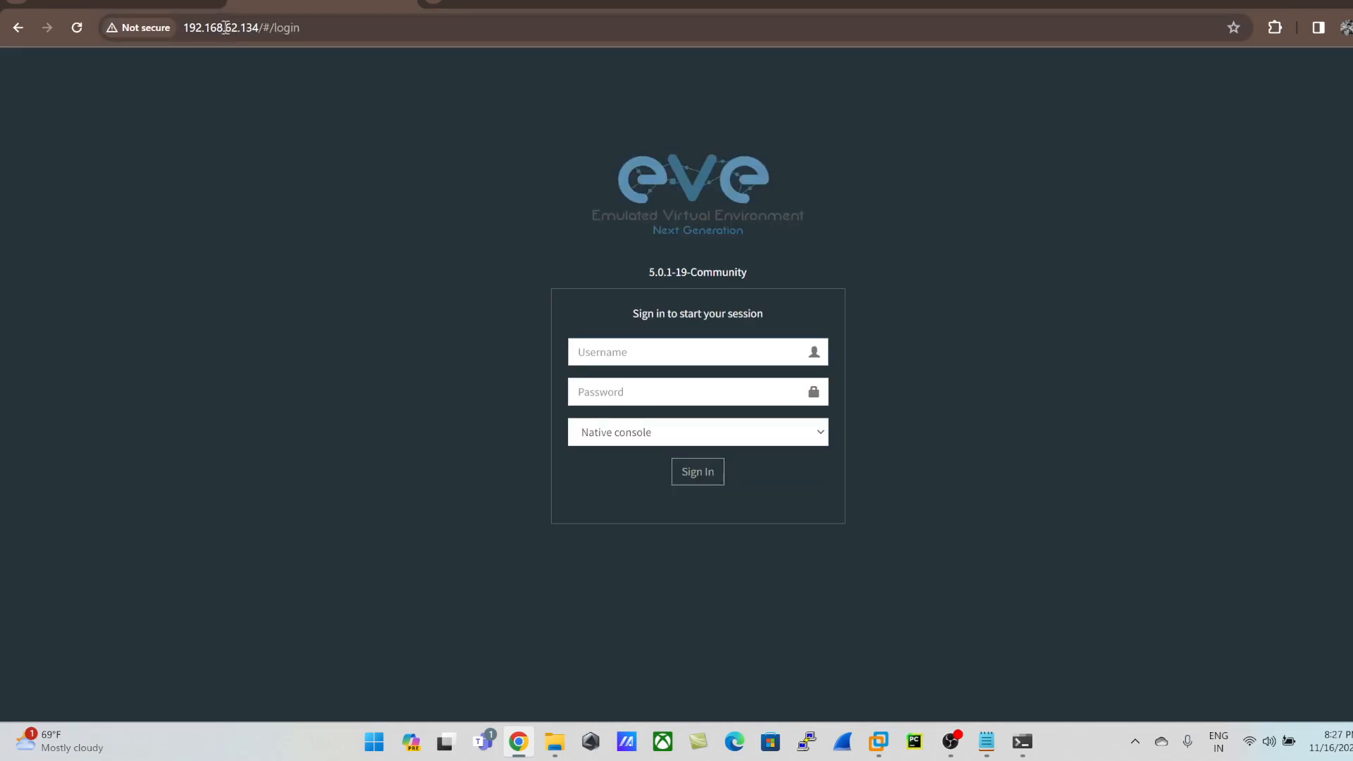
left_click(225, 27)
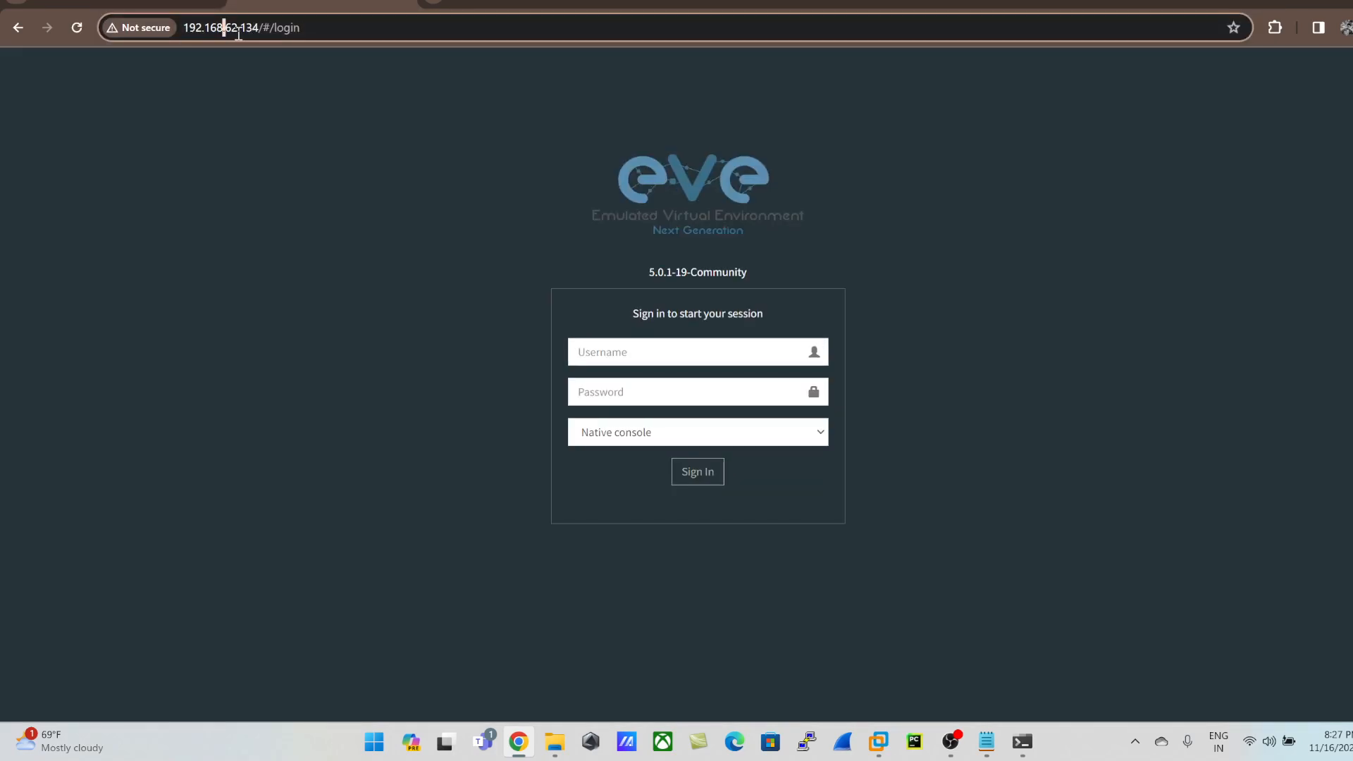
Step: Try to sign in to the EVE-NG web interface with the username eve and the account password
left_click(698, 351)
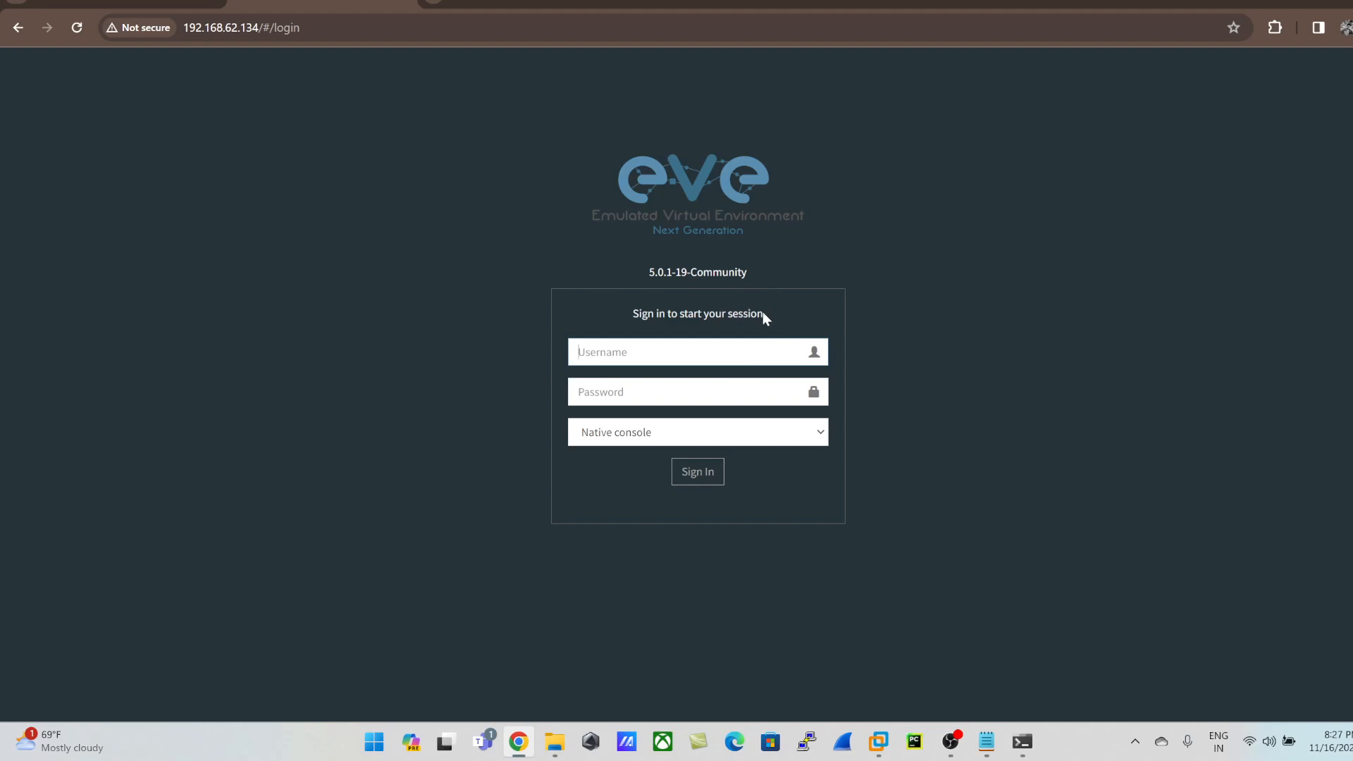
type("eve")
key("BackSpace")
key("BackSpace")
type("e")
key("BackSpace")
type("eve")
key("Tab")
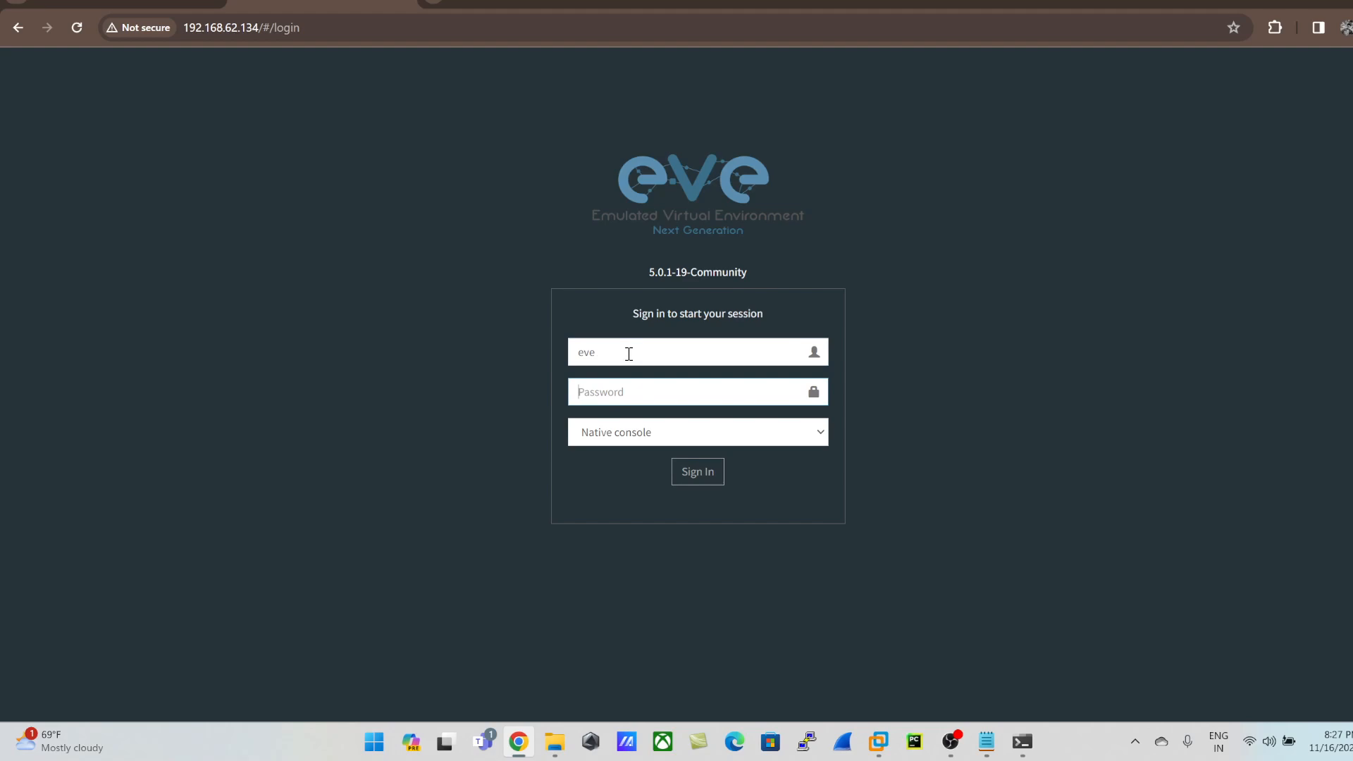
type("e")
left_click(708, 478)
Step: Sign in to the EVE-NG web interface with the username admin and the account password
double_click(639, 354)
type("admin")
key("Tab")
type("eve")
key("Return")
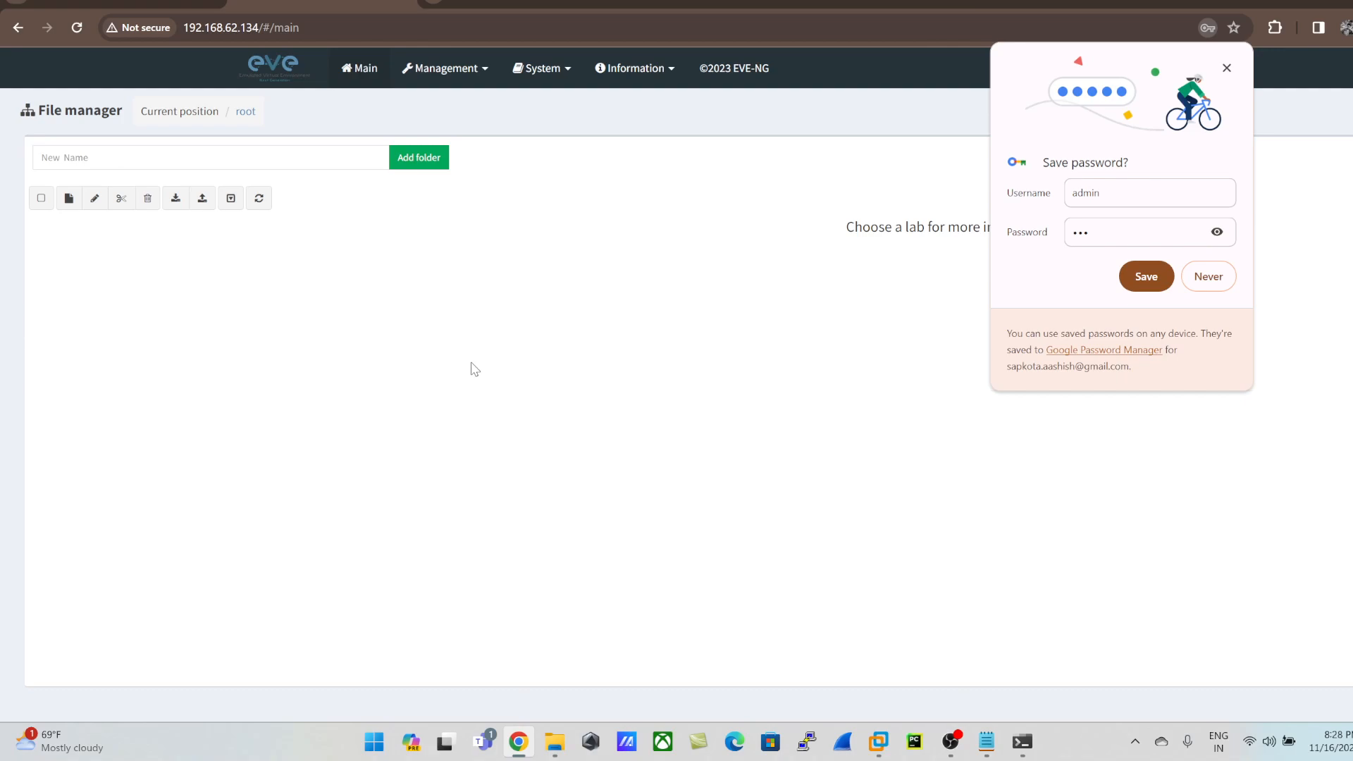
double_click(1084, 193)
Step: Switch to the credentials note in Notepad and add the heading "Console Section" above the root login
left_click(986, 742)
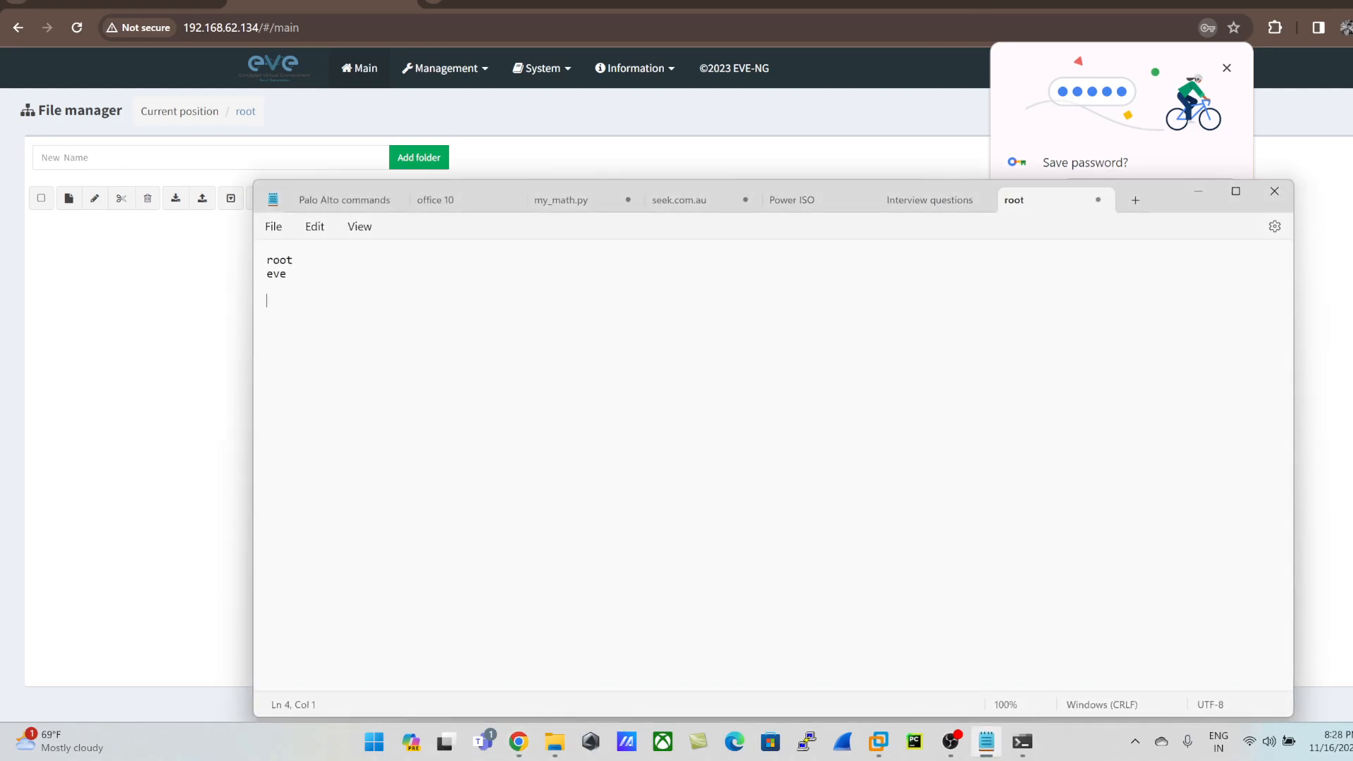
key("ctrl+Home")
key("Return")
key("Up")
type("Console Section")
key("Return")
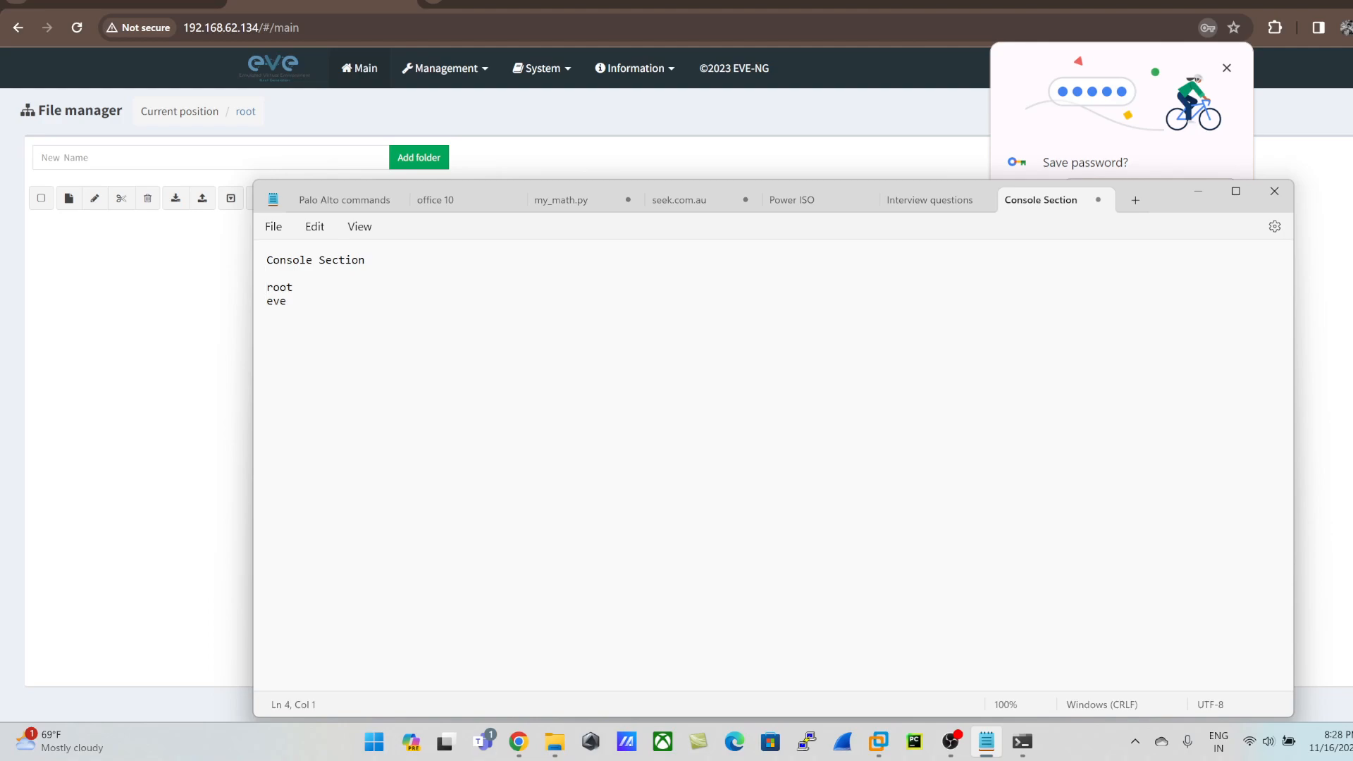
Step: Add an "EVE GUI" section below the console login, listing the username admin and the account password
type("EVE GUI ")
type("sername: admi")
type("Pass: eve")
key("Return")
Step: Review the console and EVE GUI credentials in the note
left_click_drag(381, 401, 305, 275)
left_click(358, 312)
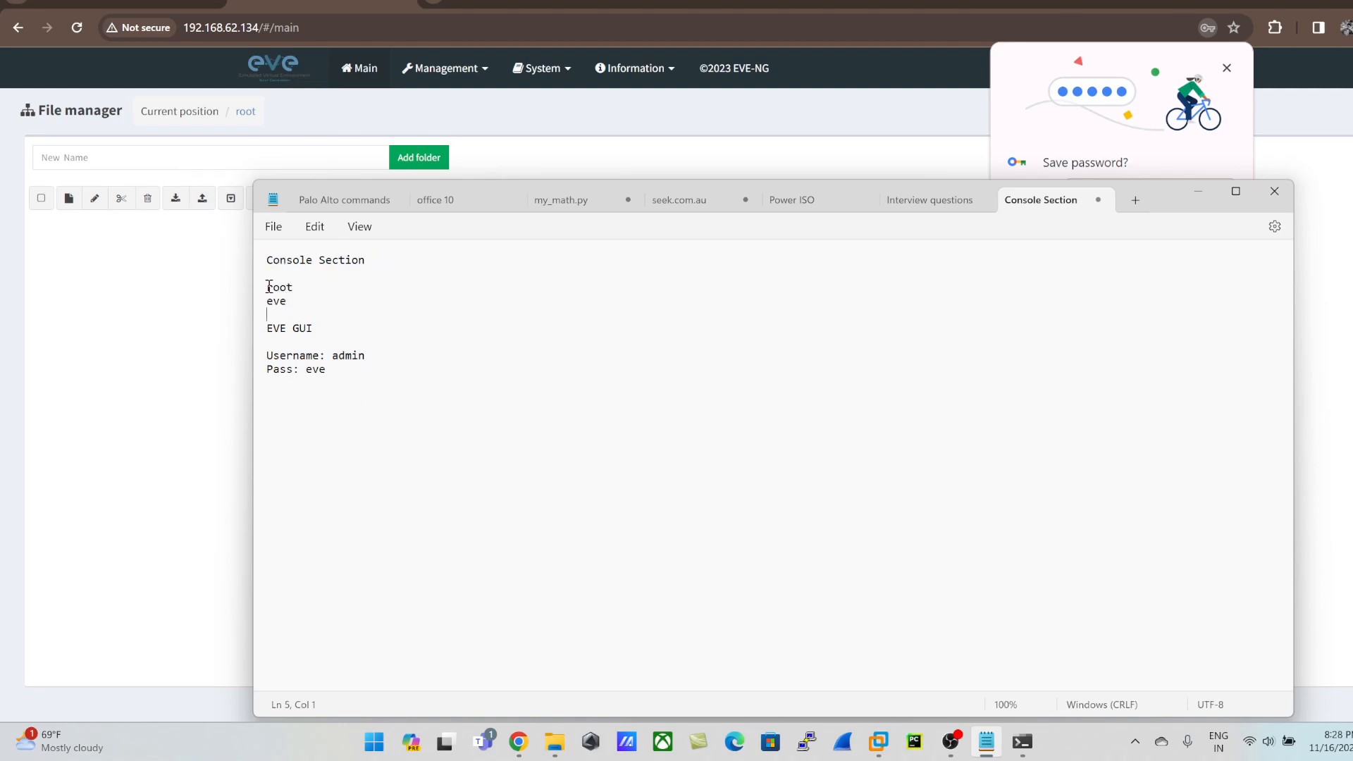
left_click_drag(267, 286, 323, 306)
left_click(301, 306)
left_click_drag(363, 355, 268, 347)
triple_click(331, 373)
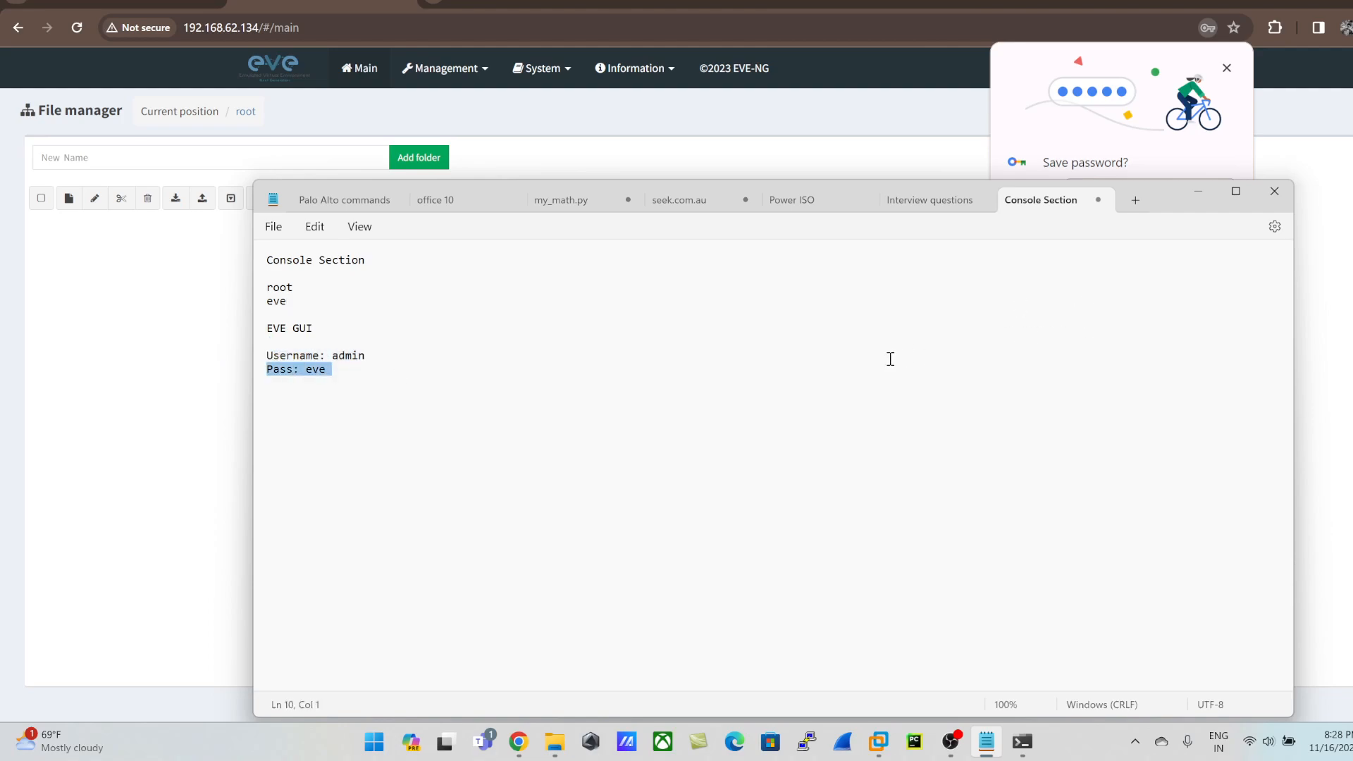
Step: Close Notepad and save the admin login in Chrome's password manager
left_click(1274, 191)
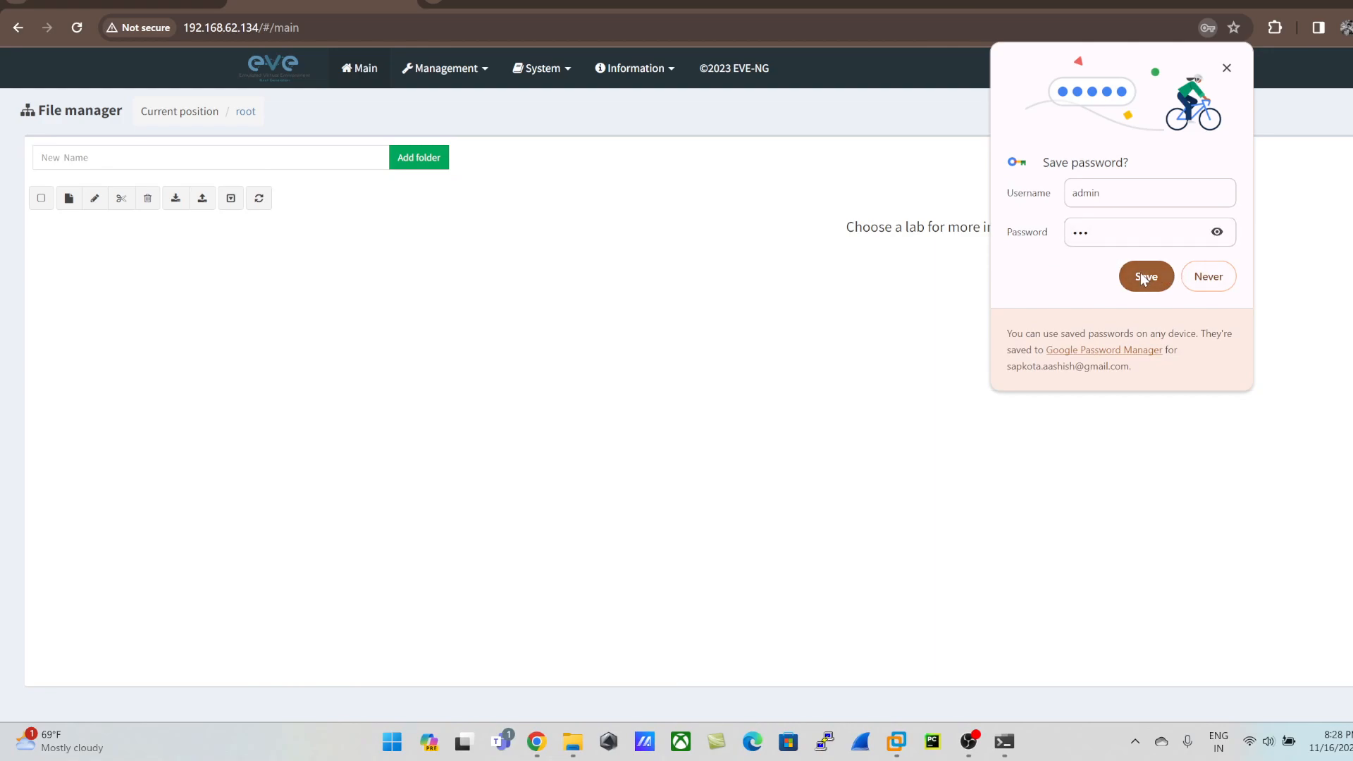
left_click(1148, 275)
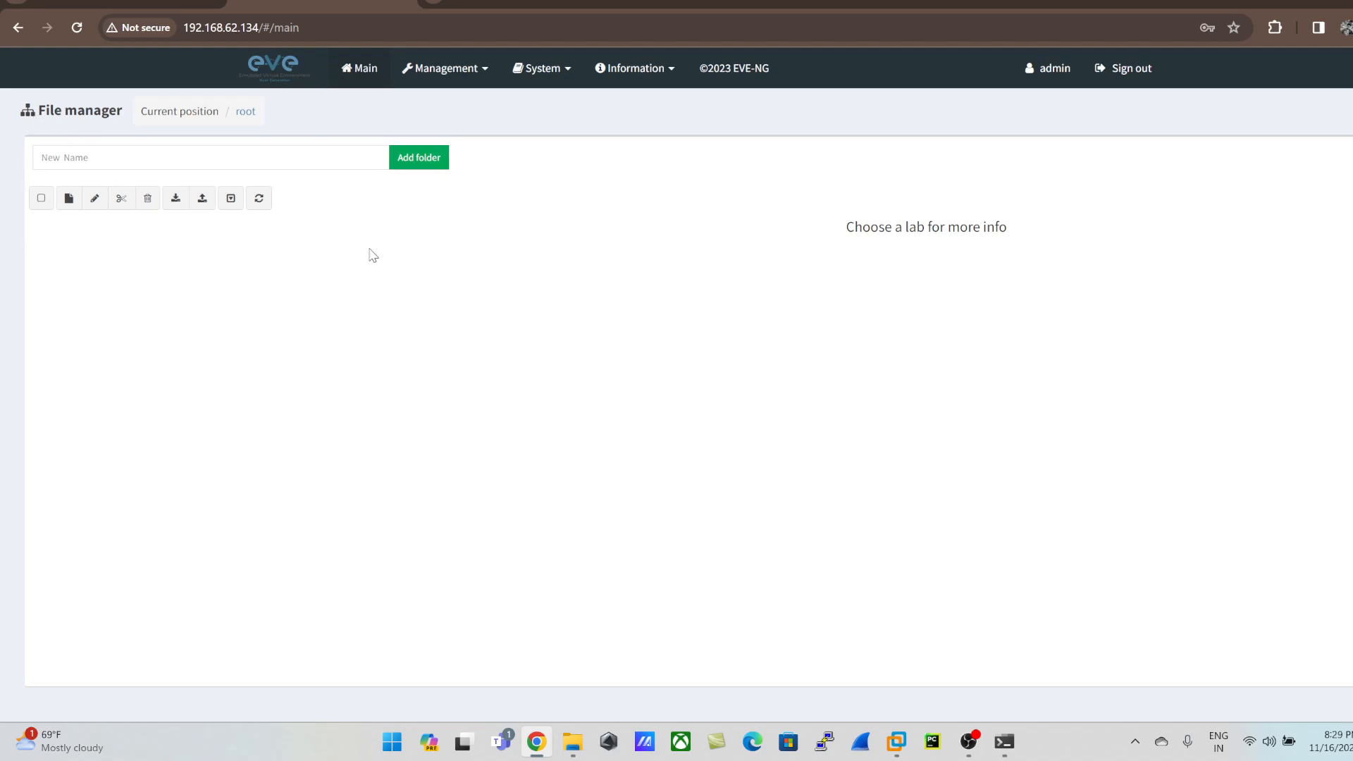
Step: Create a new lab named Test in the EVE-NG file manager
left_click(68, 199)
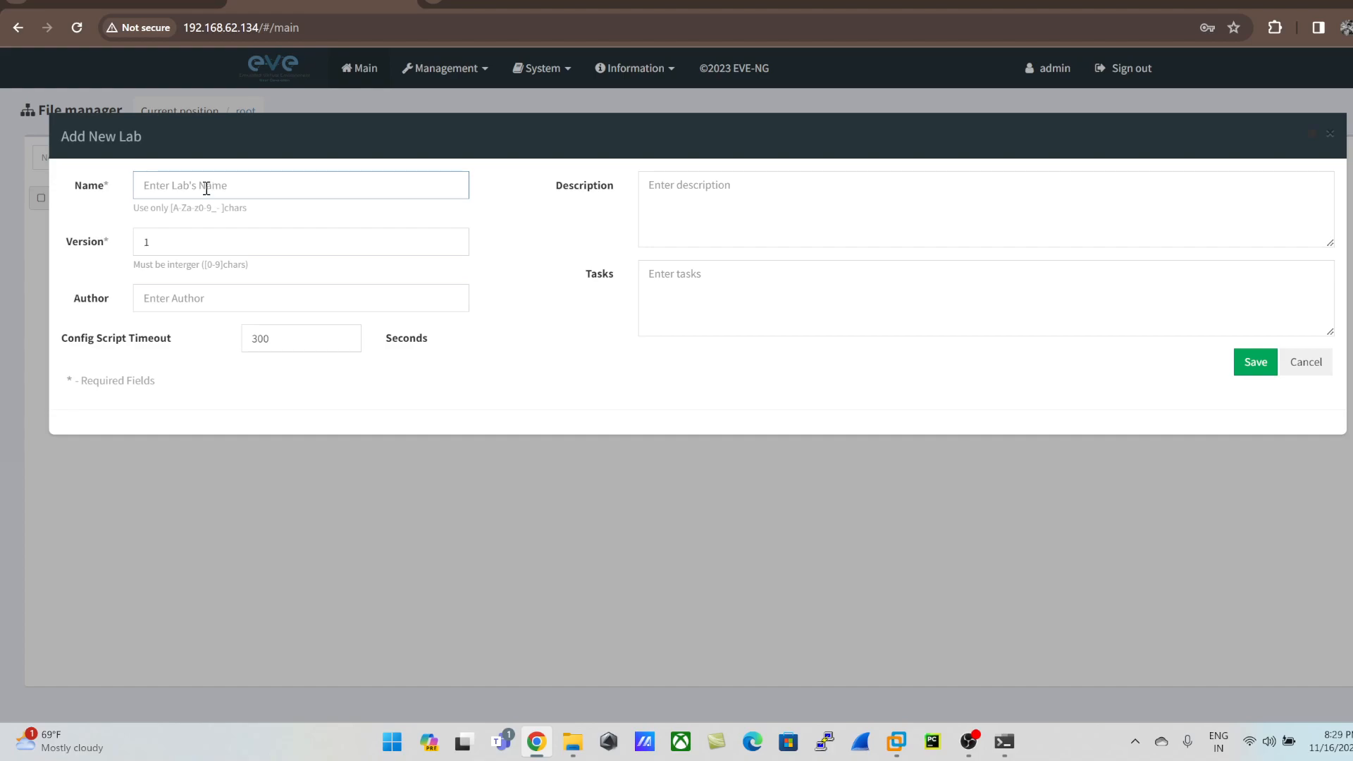
type("Test")
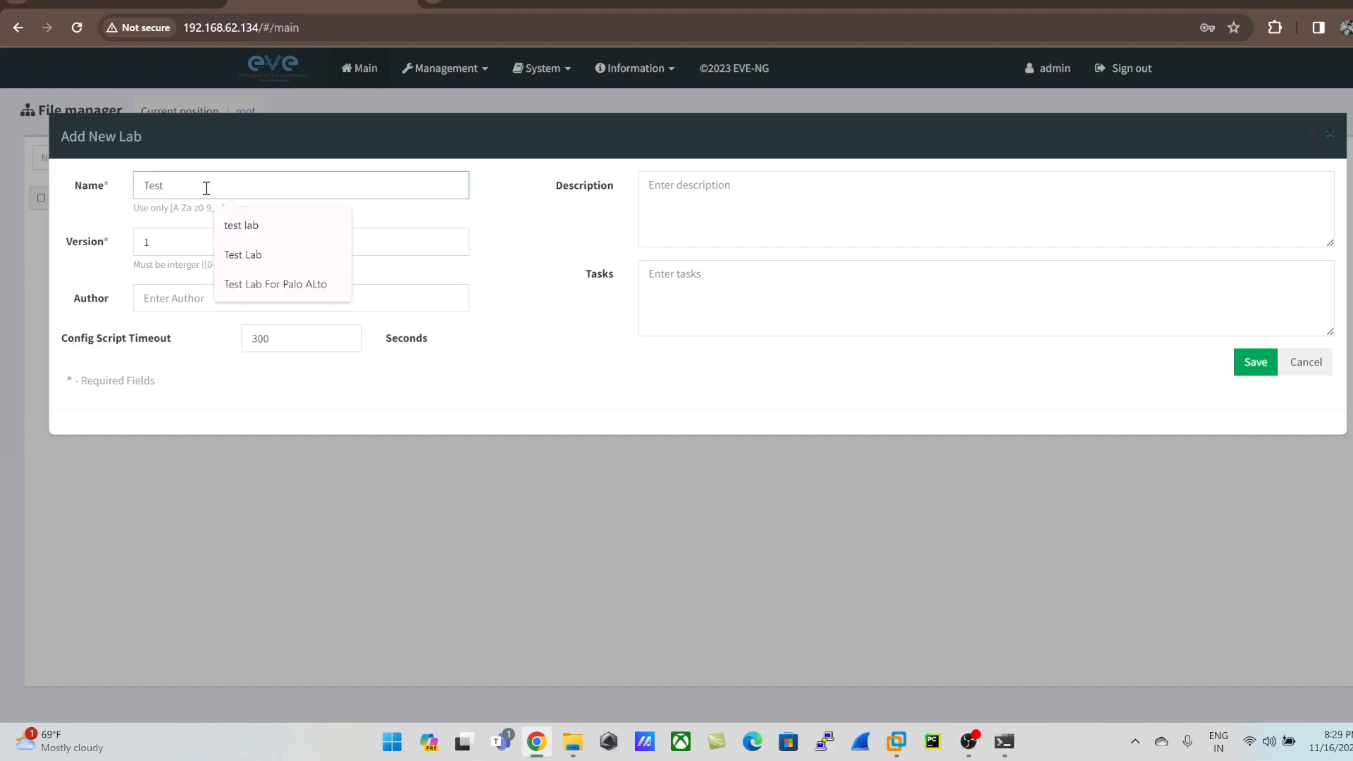
key("Return")
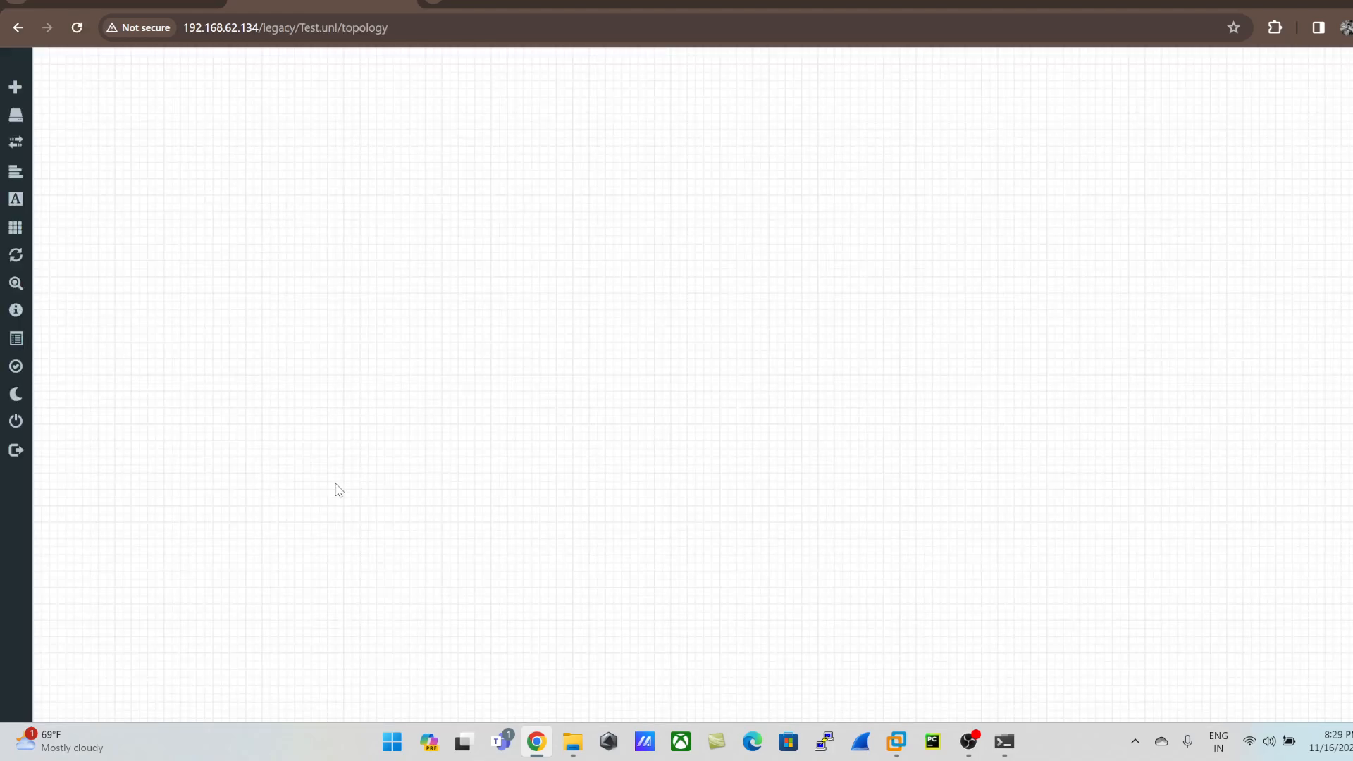
Step: Browse the node templates available for the Test lab, filter them by "cisco", and close the dialog without adding a node
right_click(319, 196)
left_click(375, 225)
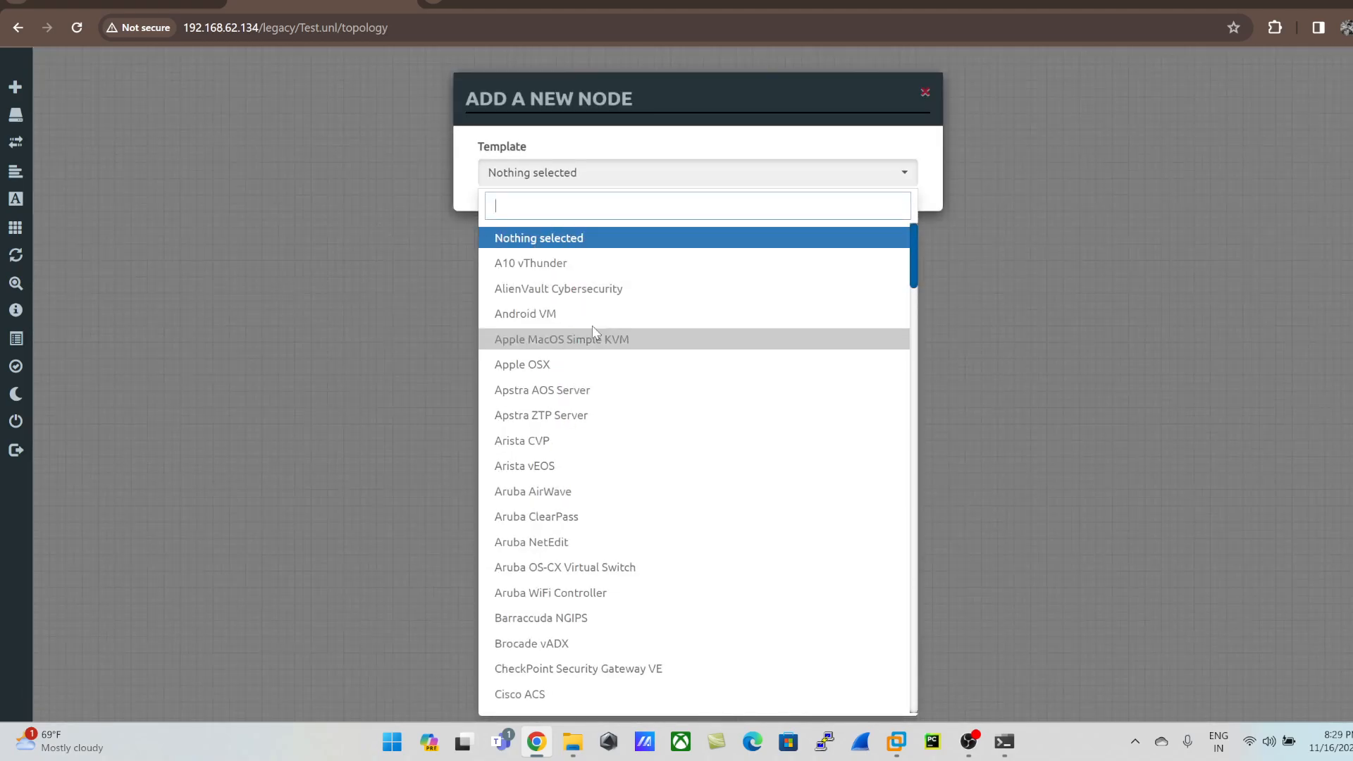
scroll(585, 321, "down", 15)
scroll(584, 319, "down", 5)
scroll(584, 318, "up", 20)
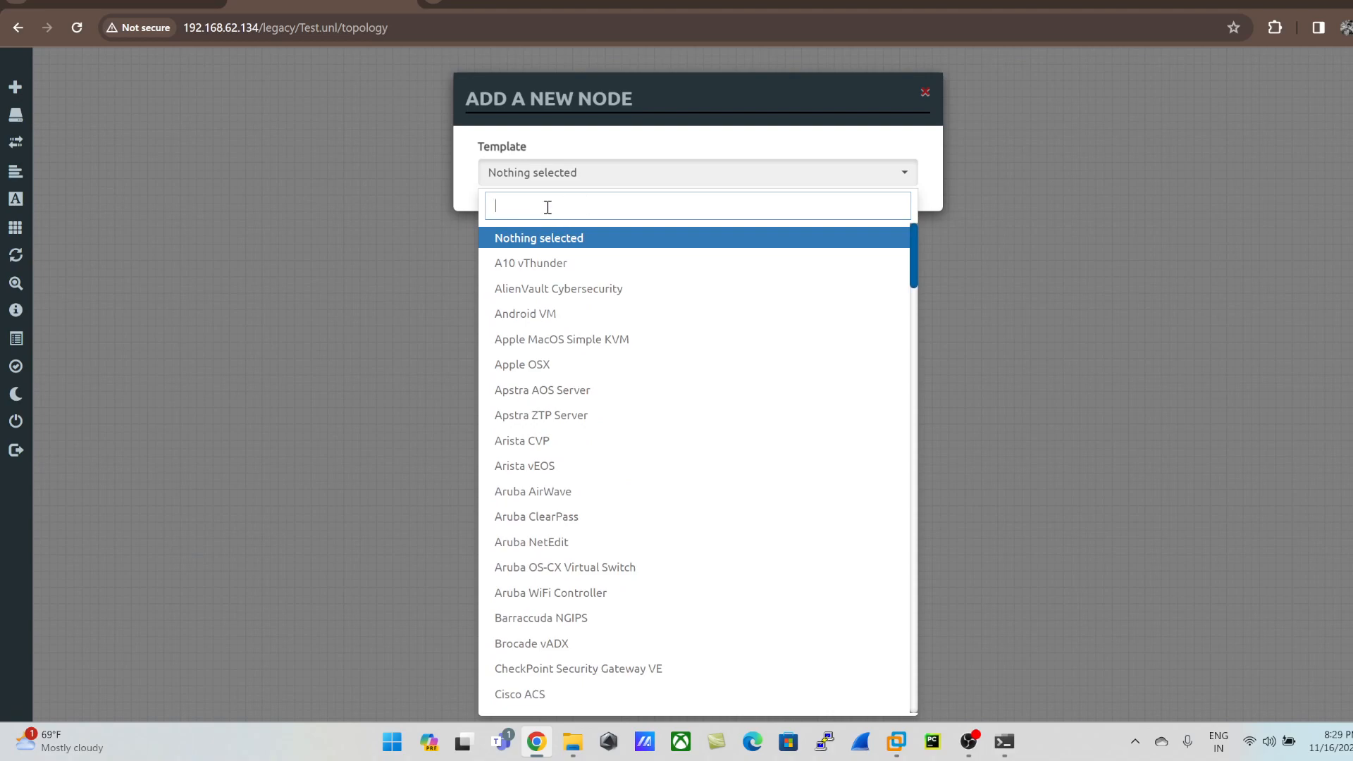
type("cisco")
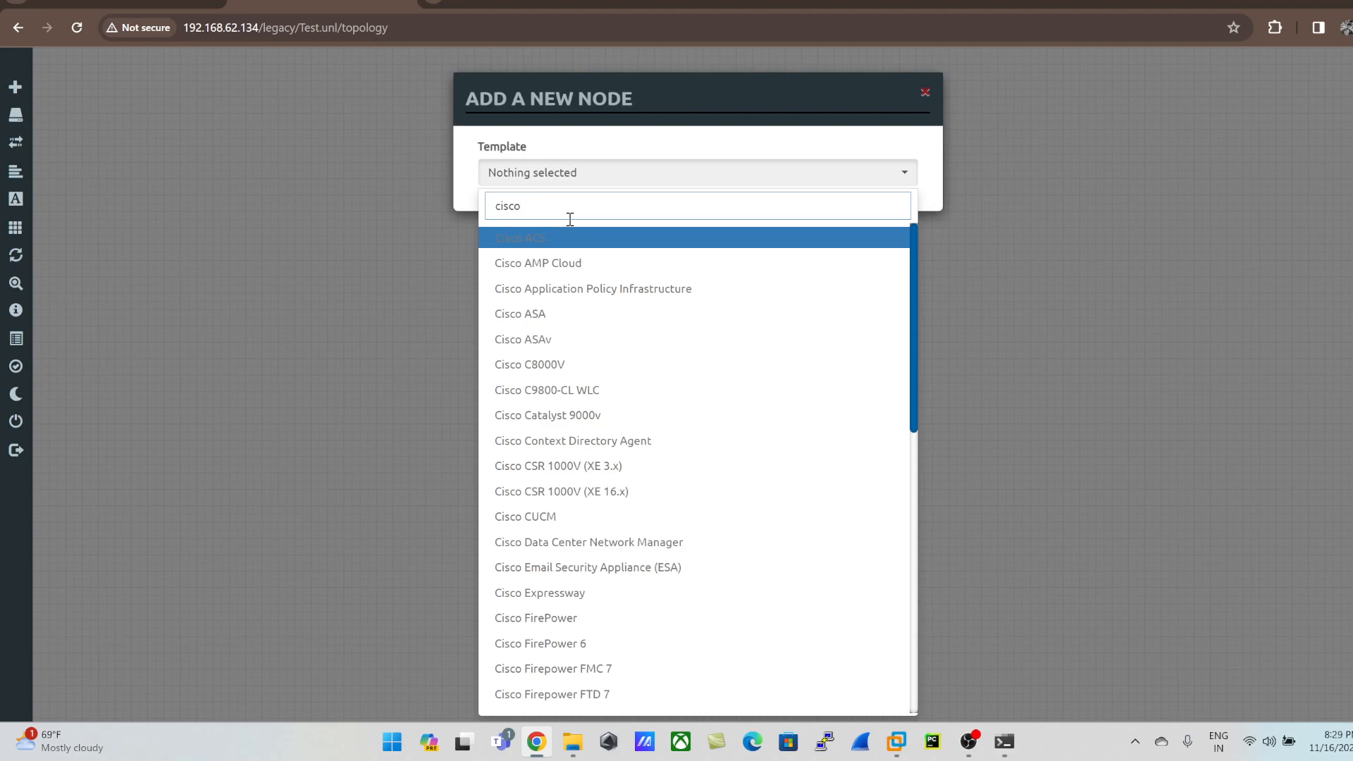
key("BackSpace")
key("BackSpace")
key("BackSpace")
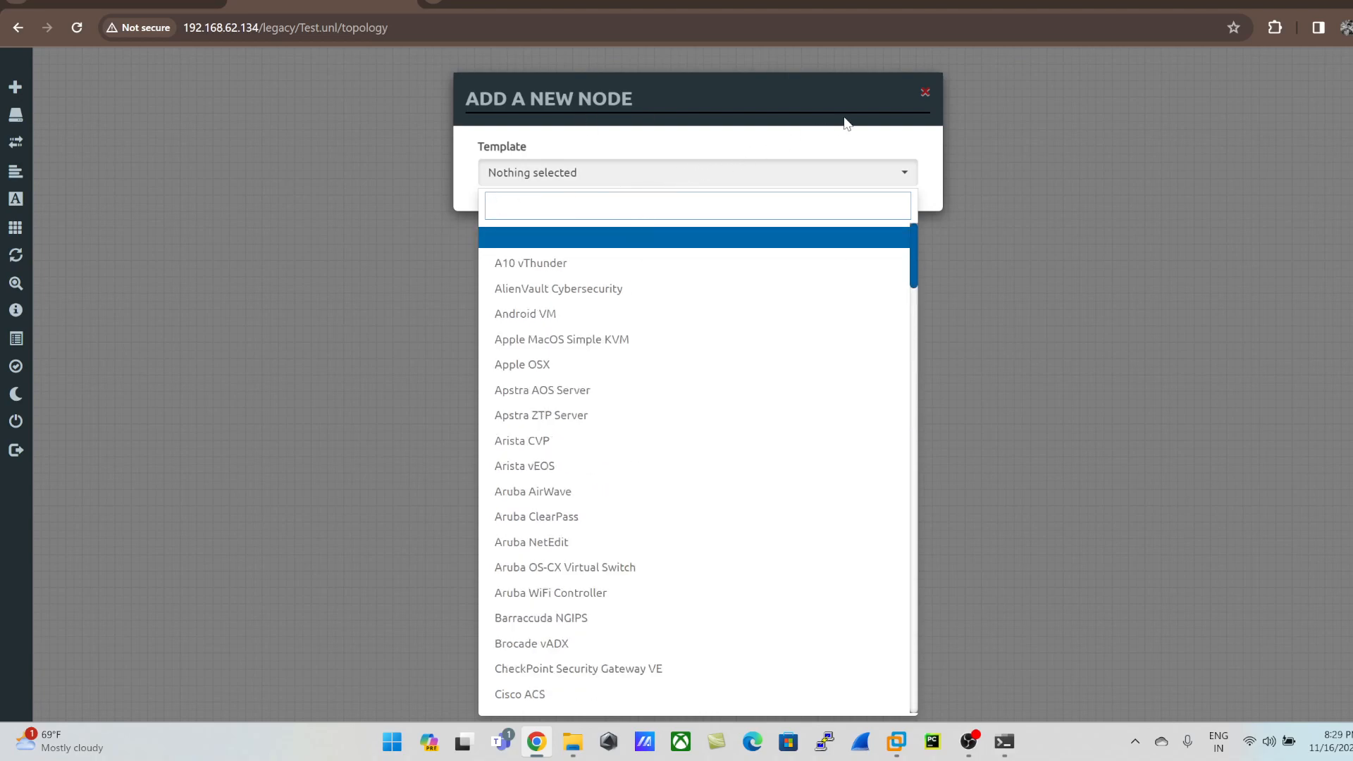
left_click(923, 98)
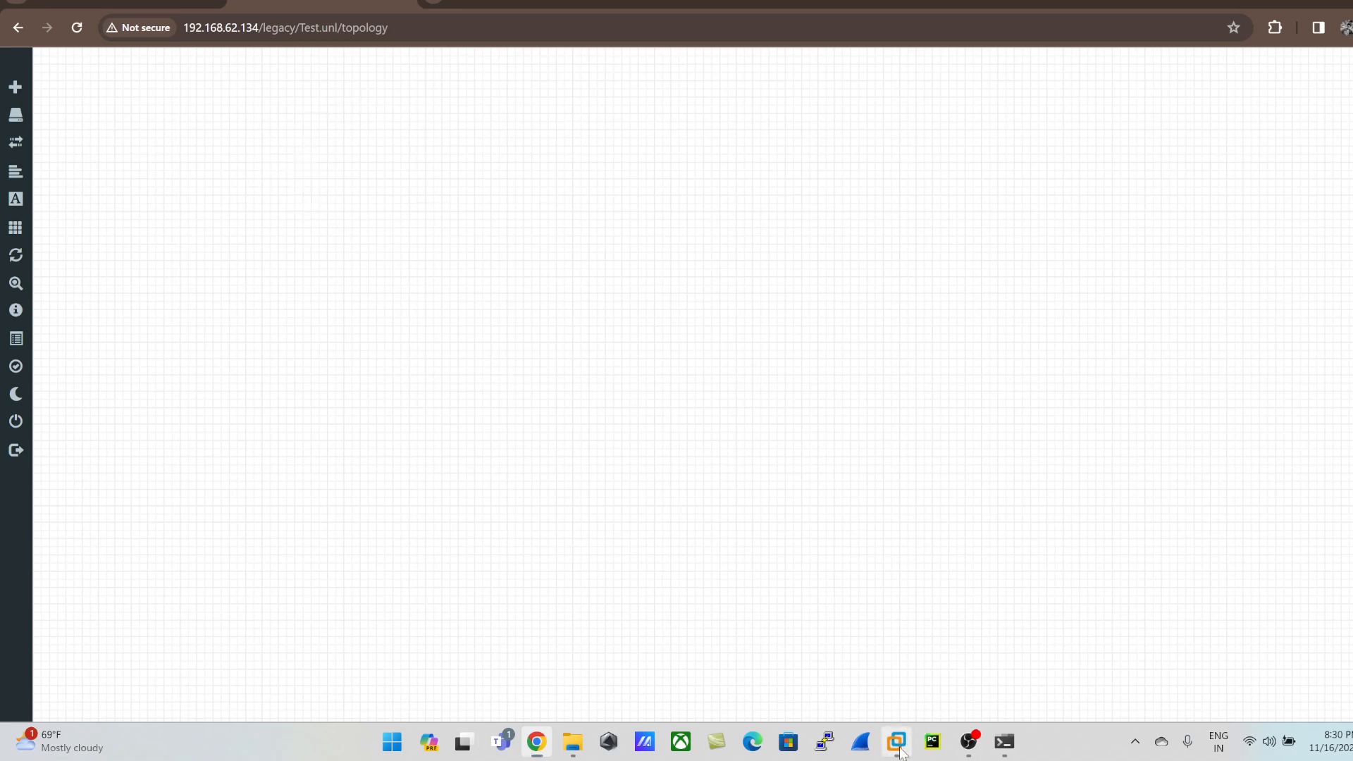
Step: Check the Eveng virtual machine's console in VMware Workstation and return to Chrome
mouse_move(897, 743)
left_click(1062, 633)
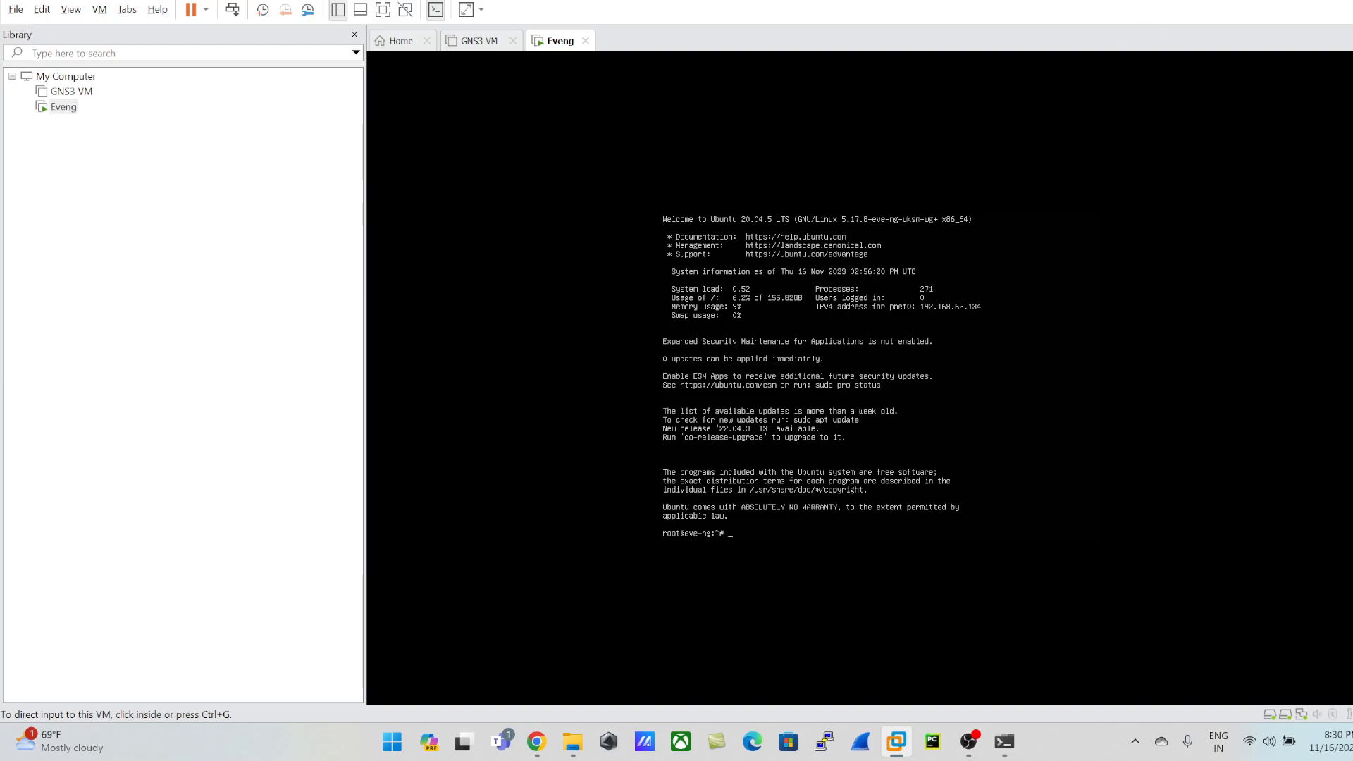
key("alt+Tab")
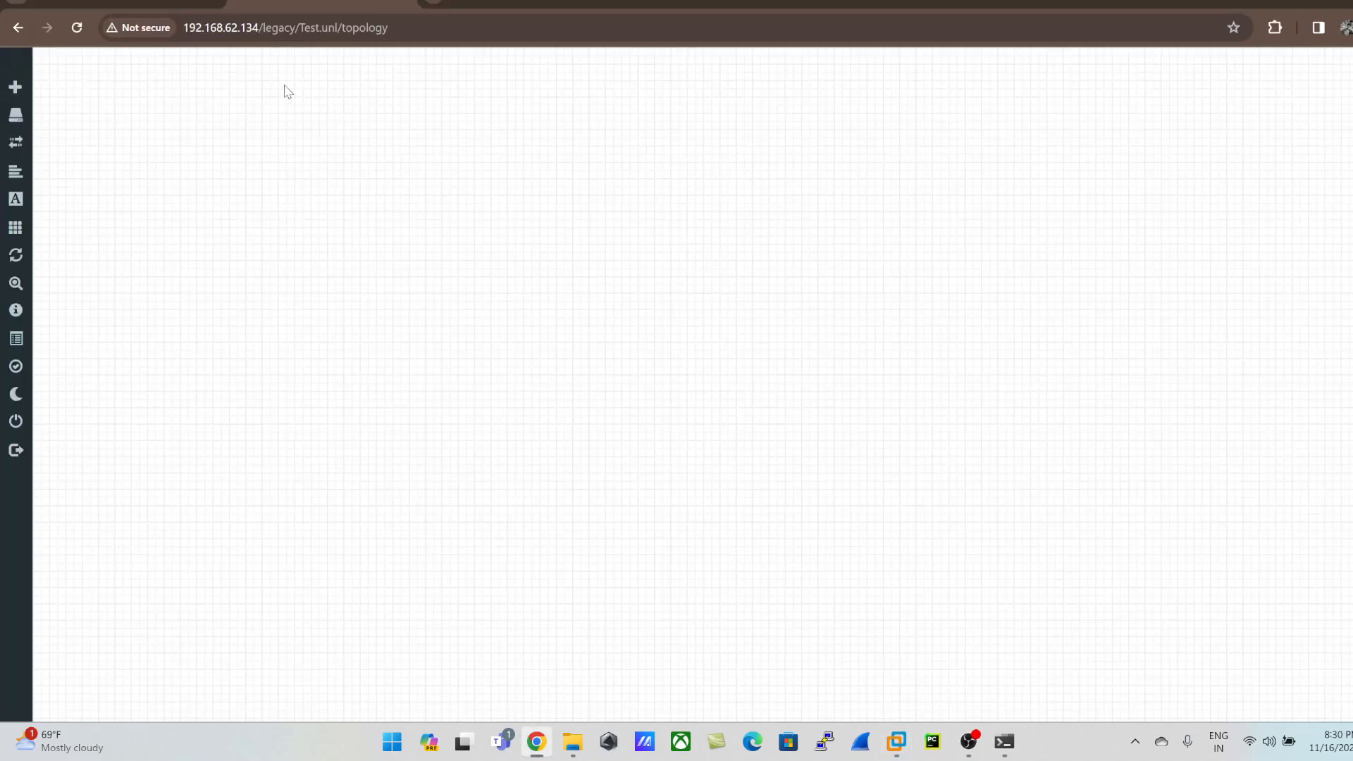
Step: Close the Test lab and reopen Test.unl from the EVE-NG file manager
mouse_move(14, 70)
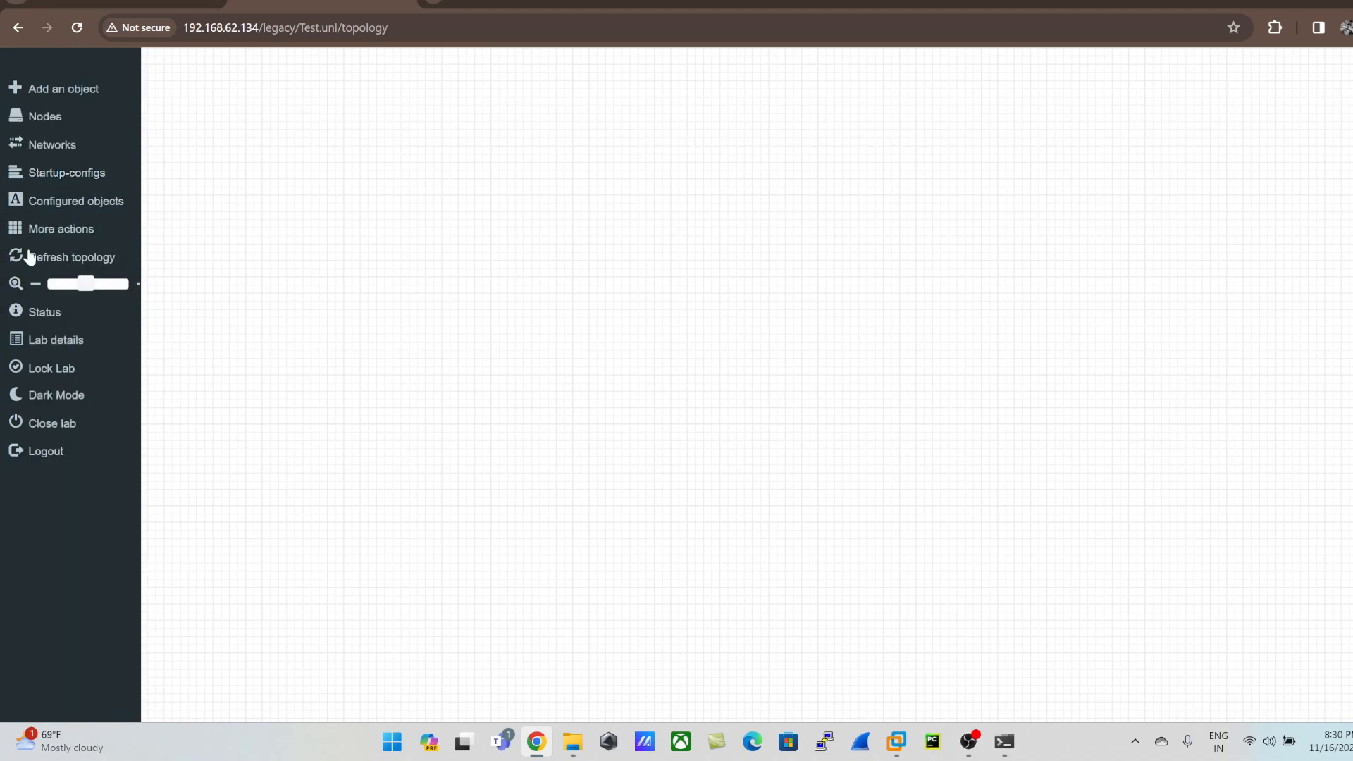
left_click(67, 426)
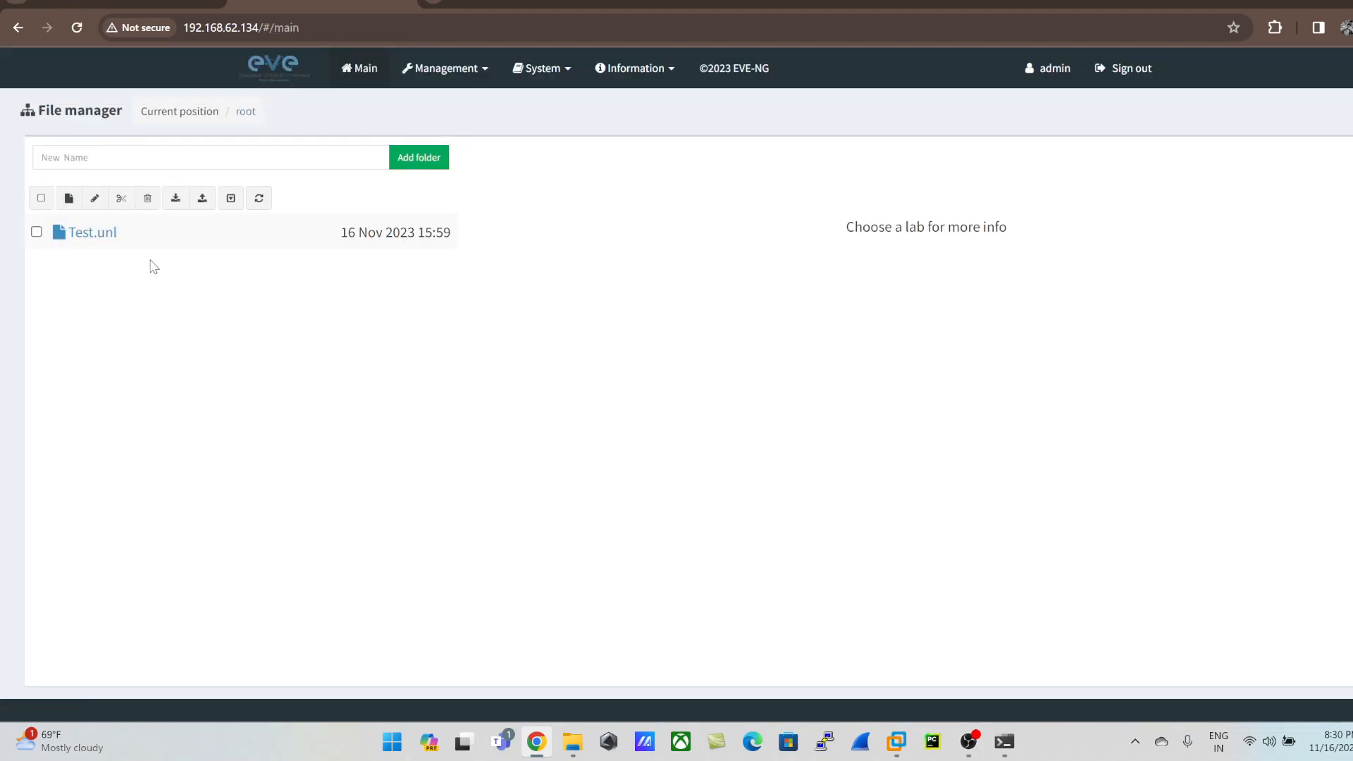
left_click(36, 232)
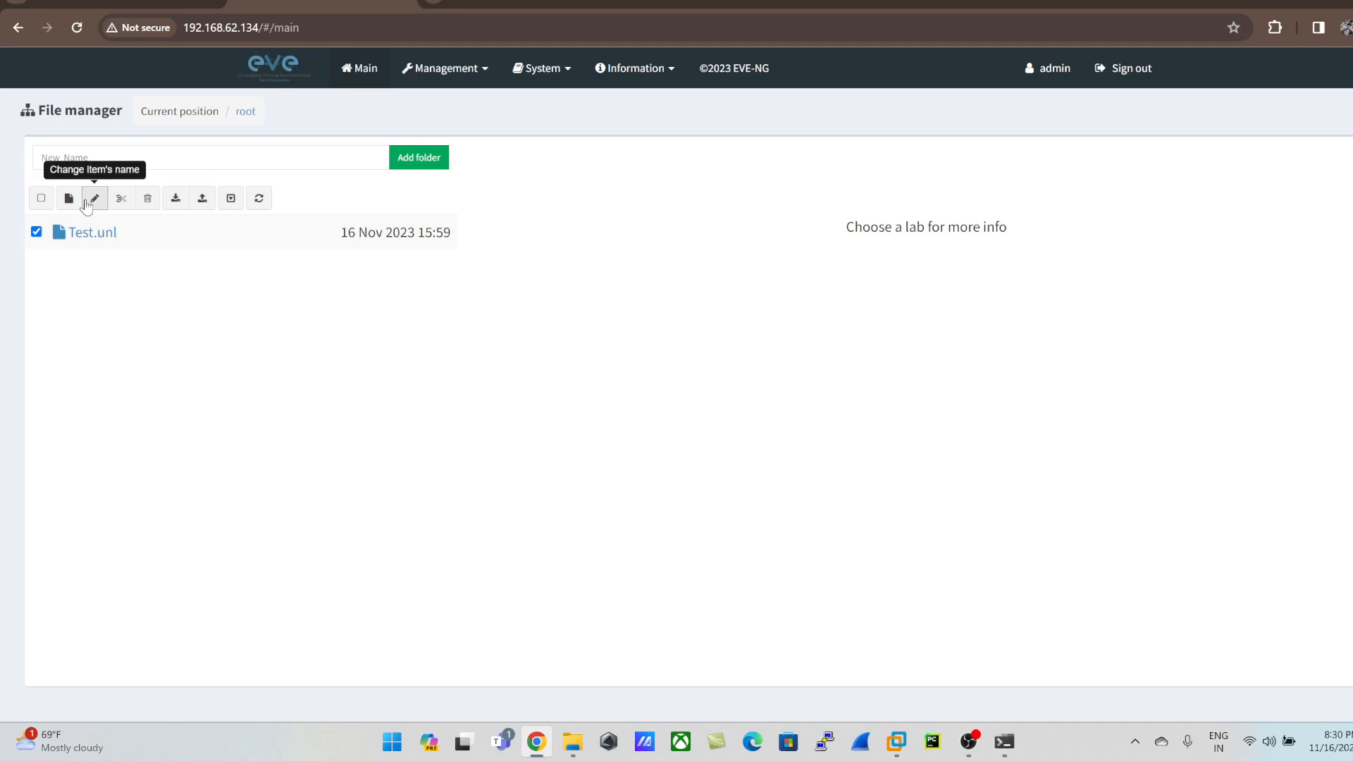
left_click(80, 237)
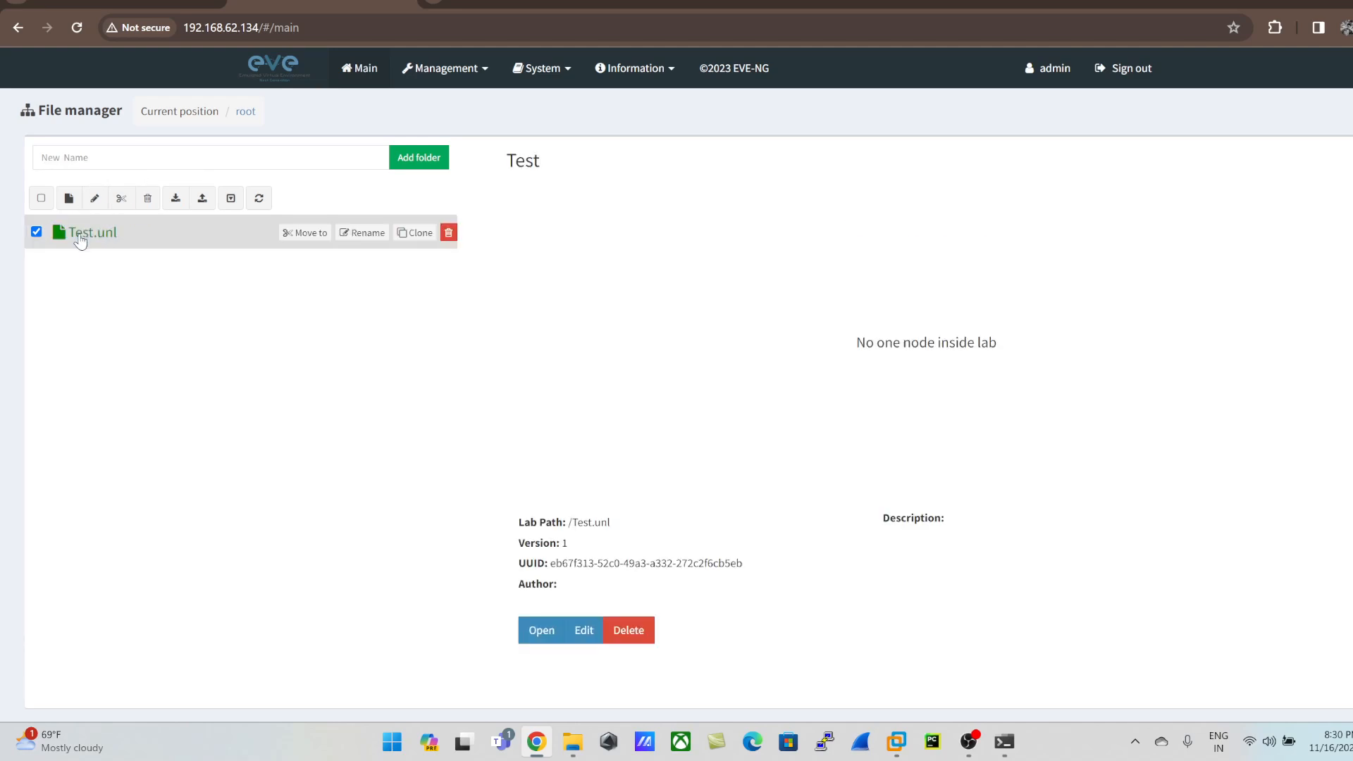
left_click(551, 632)
Step: View the object types that can be added to the lab canvas, and log out of EVE-NG
right_click(328, 253)
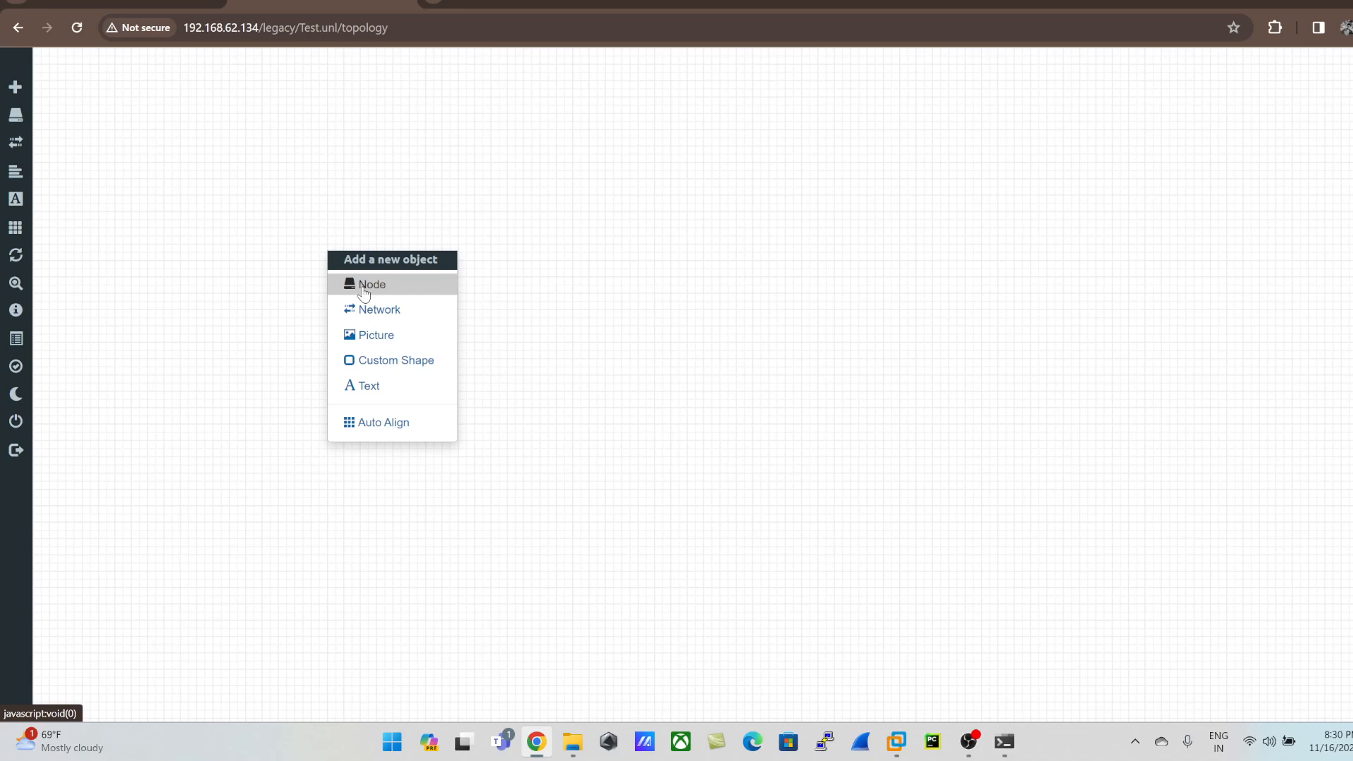
left_click(332, 215)
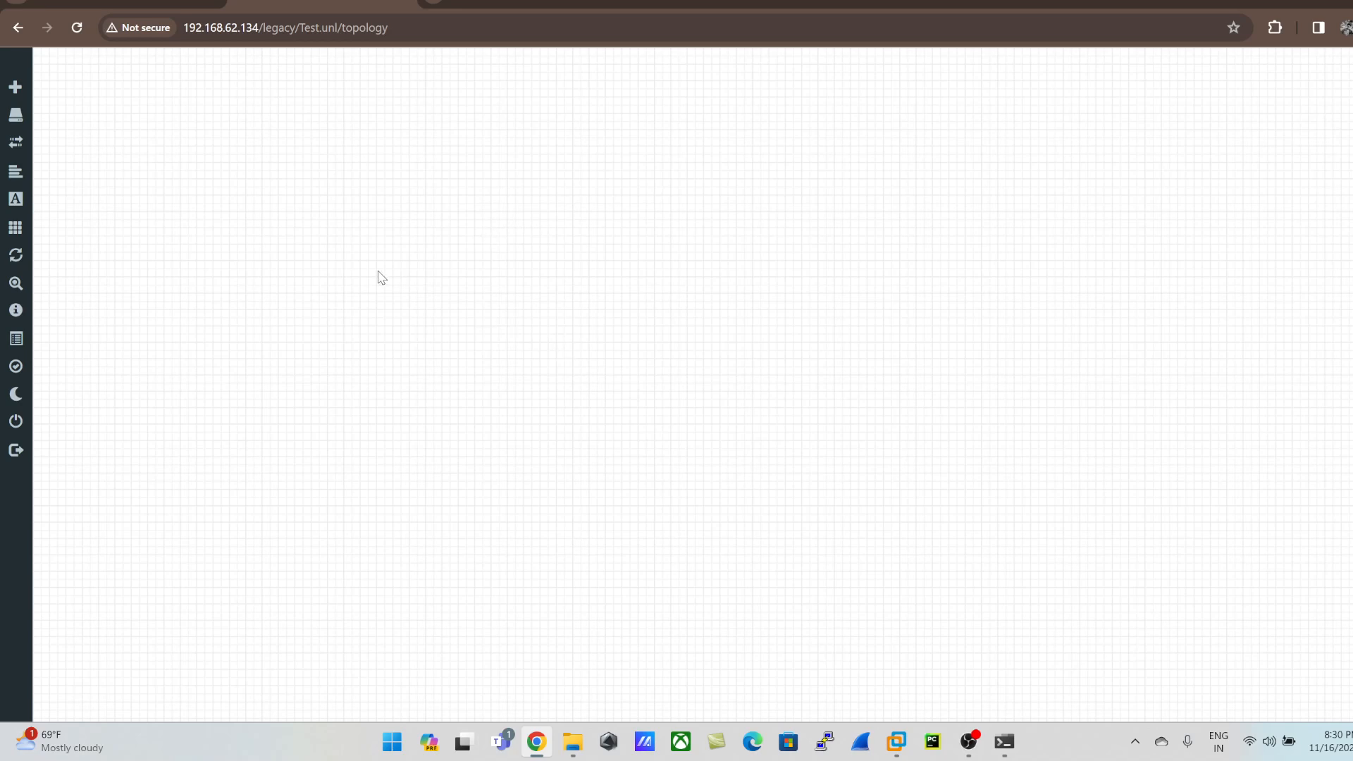
left_click(16, 451)
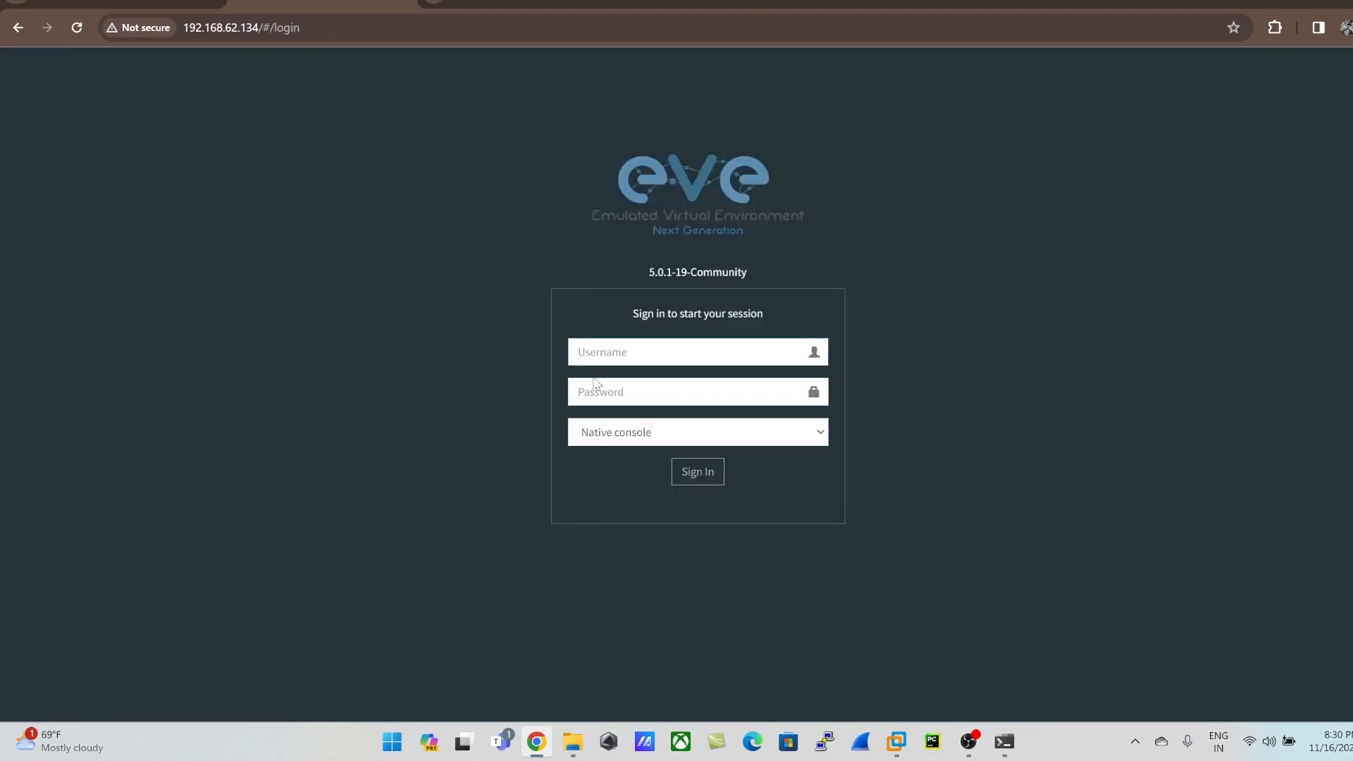